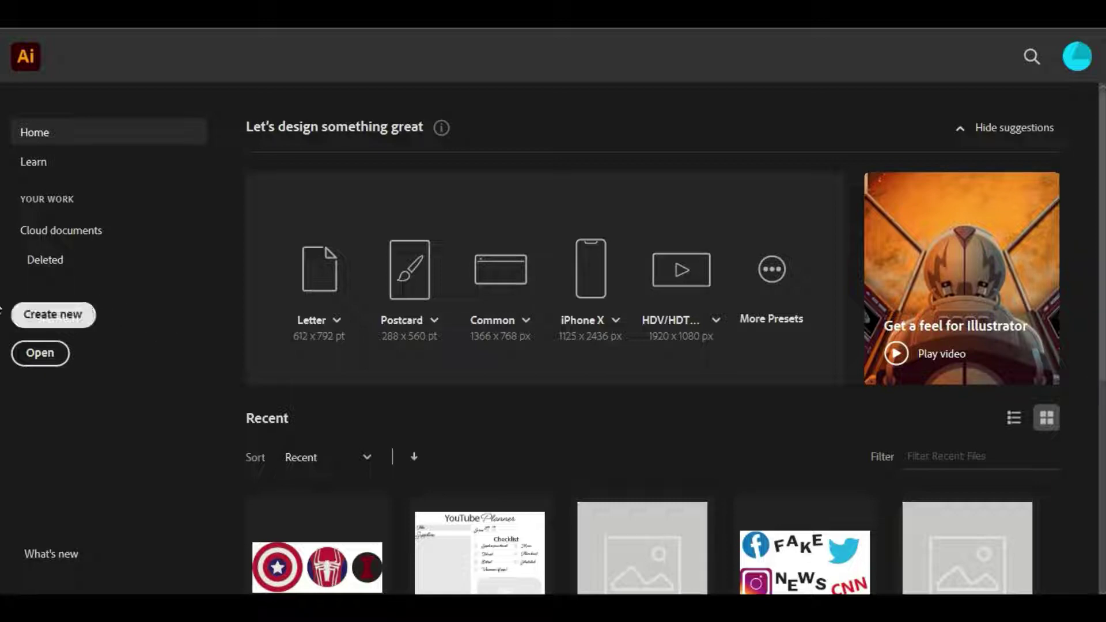
Create a 5.5 x 8.5 in portrait CMYK document and add the text "Cute" in its upper part
{"action": "left_click", "coordinate": [54, 314]}
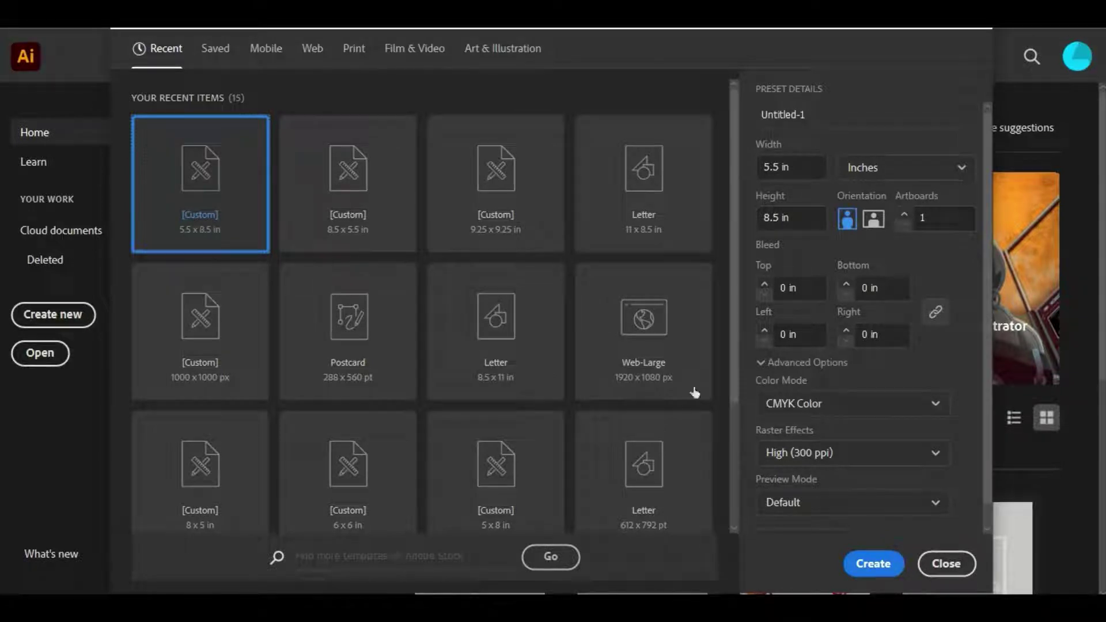
{"action": "left_click", "coordinate": [865, 568]}
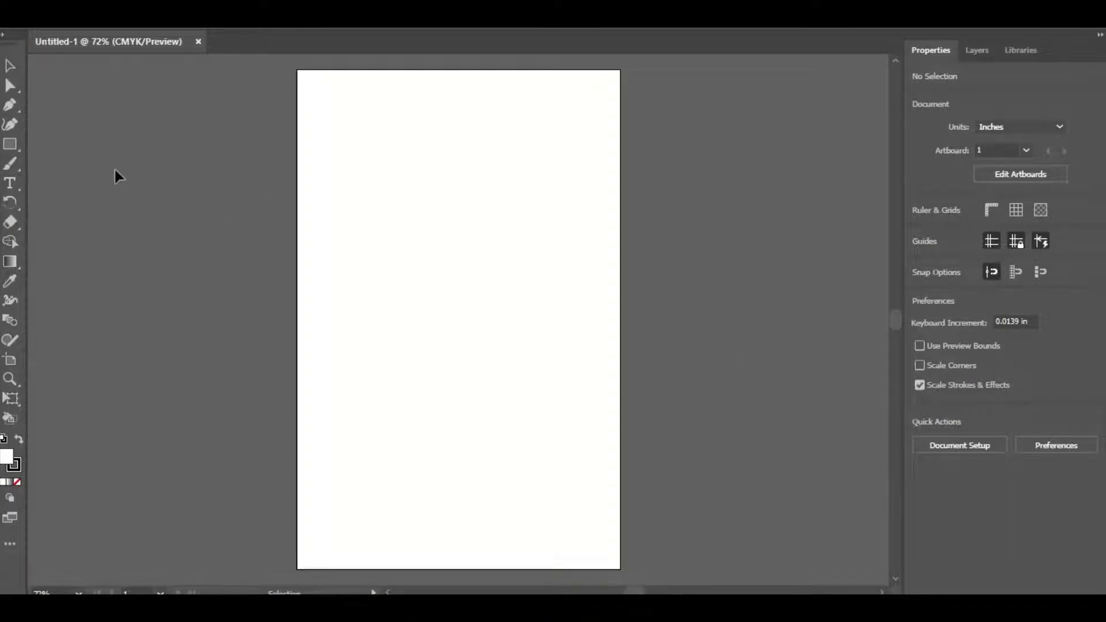
{"action": "left_click", "coordinate": [4, 188]}
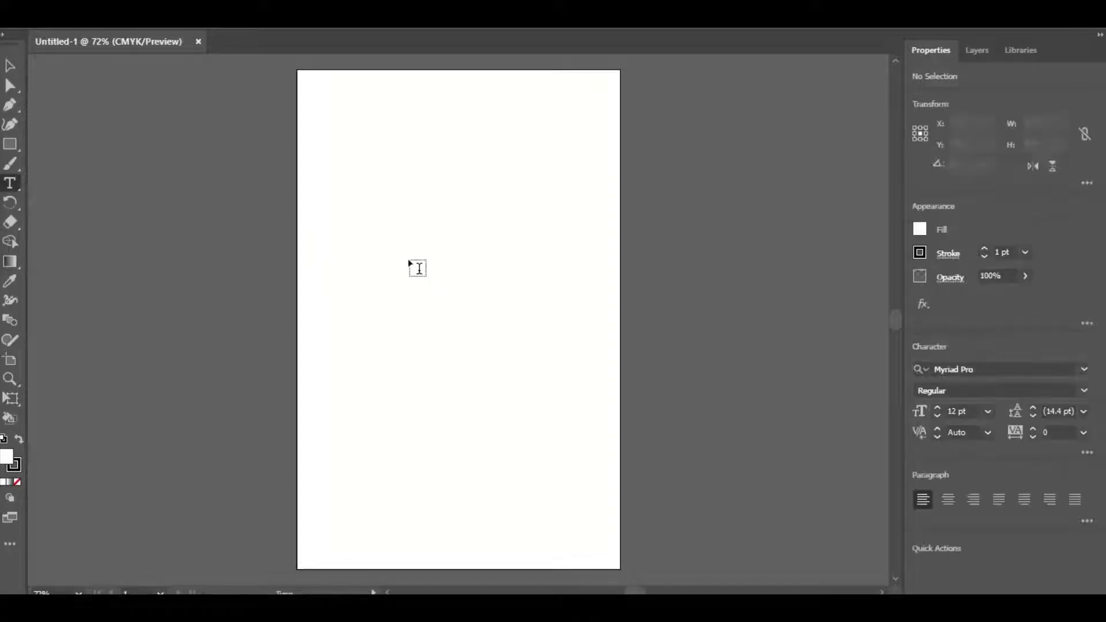
{"action": "left_click", "coordinate": [373, 240]}
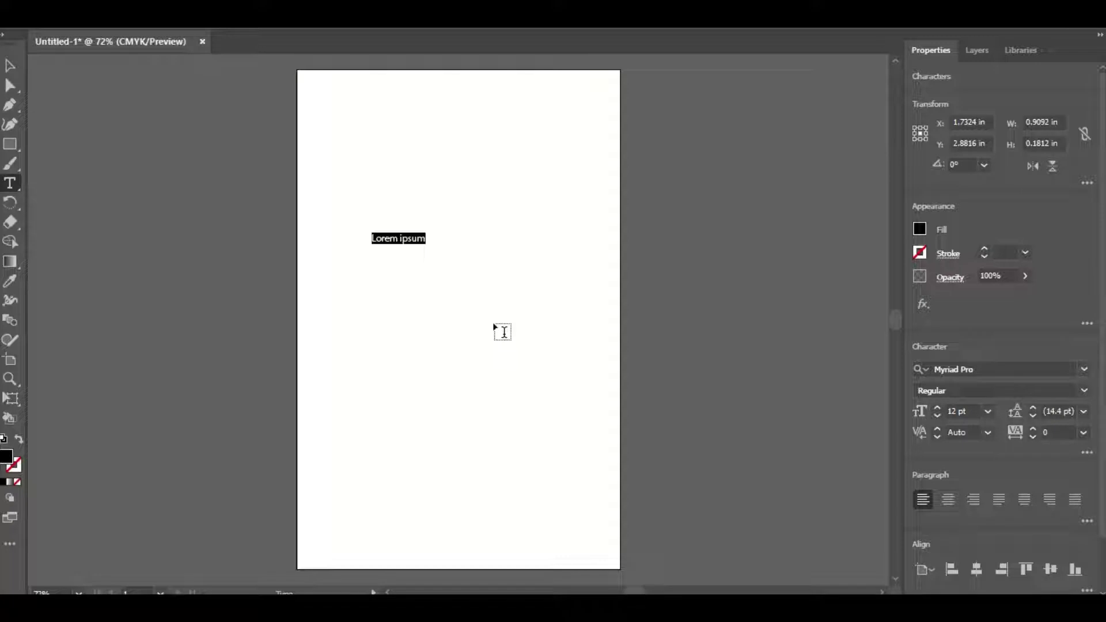
{"action": "key", "text": "BackSpace"}
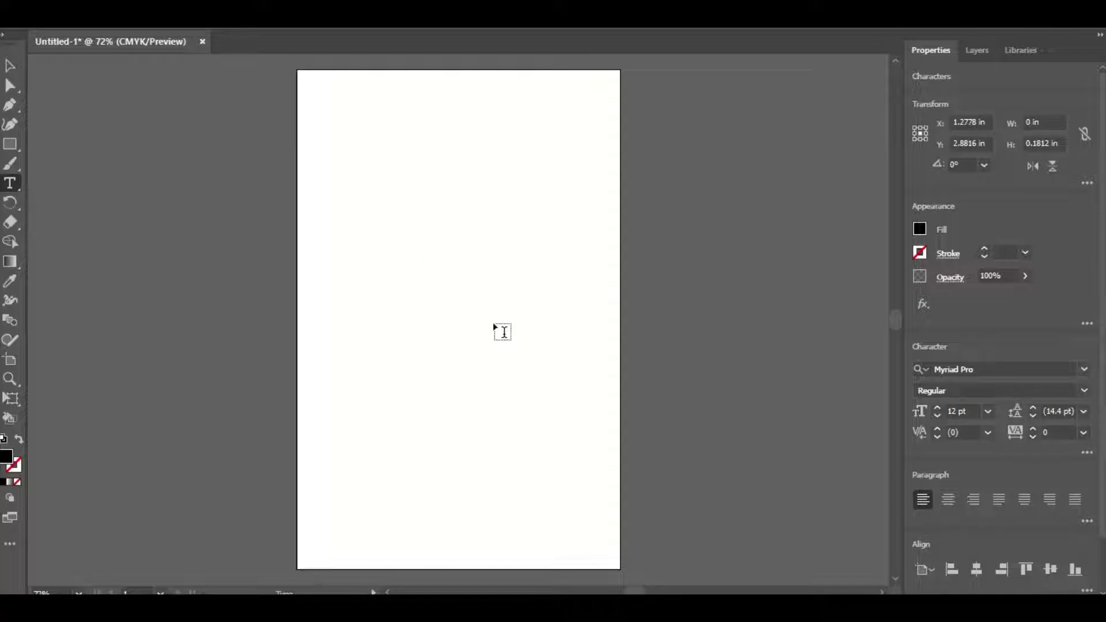
{"action": "type", "text": "Cute"}
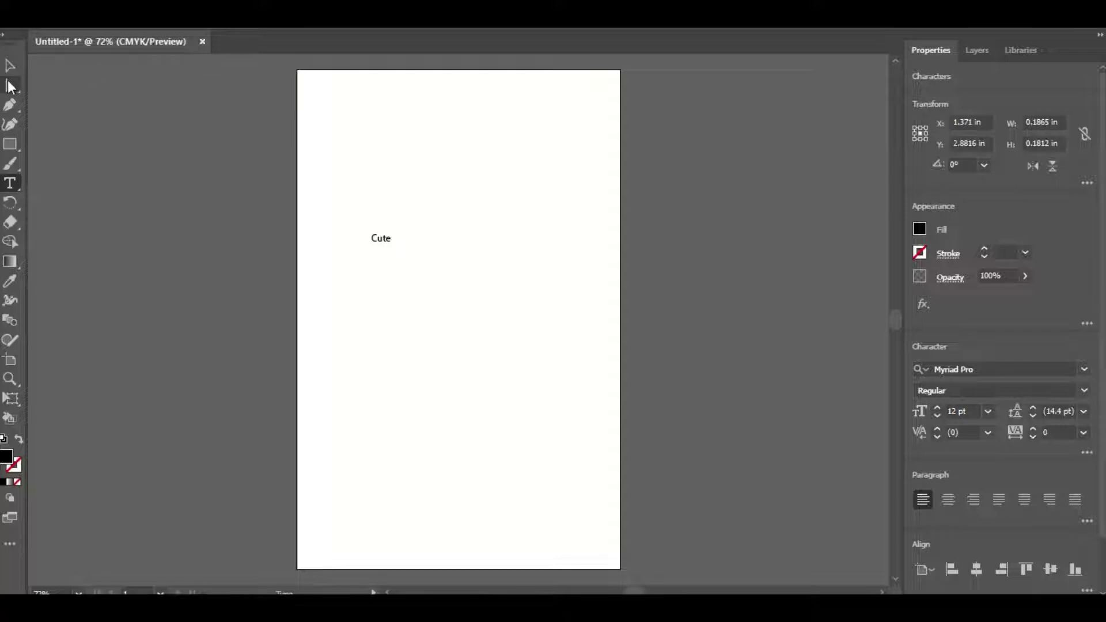
{"action": "key", "text": "Escape"}
Enlarge the word "Cute" to about 104 pt and place it in the upper middle of the artboard
{"action": "left_click_drag", "start_coordinate": [381, 238], "coordinate": [564, 254]}
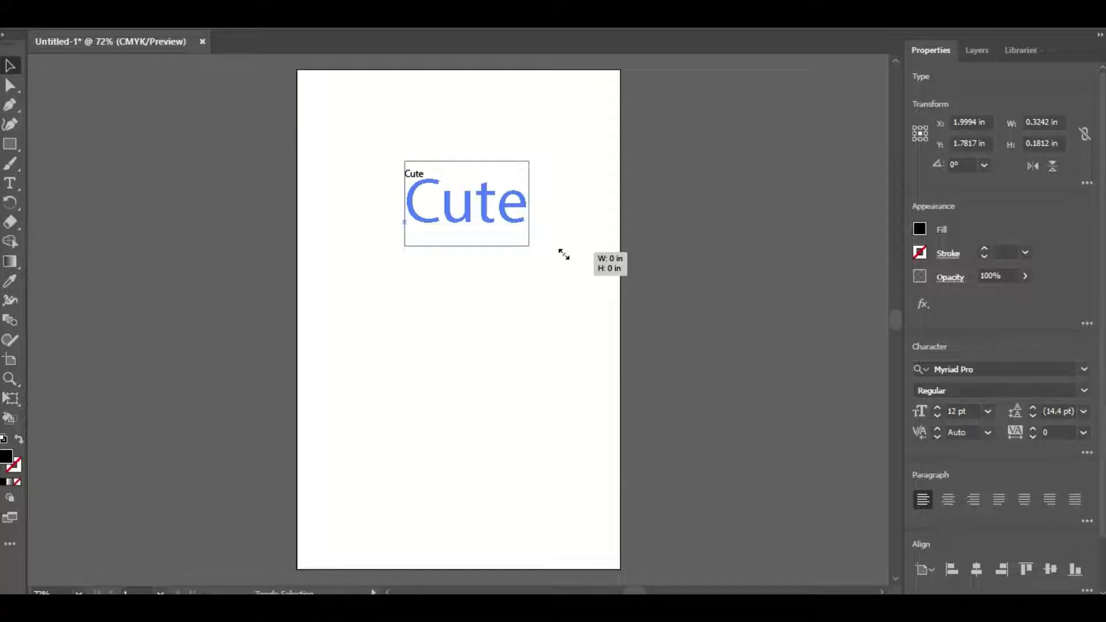
{"action": "left_click_drag", "start_coordinate": [564, 254], "coordinate": [570, 262]}
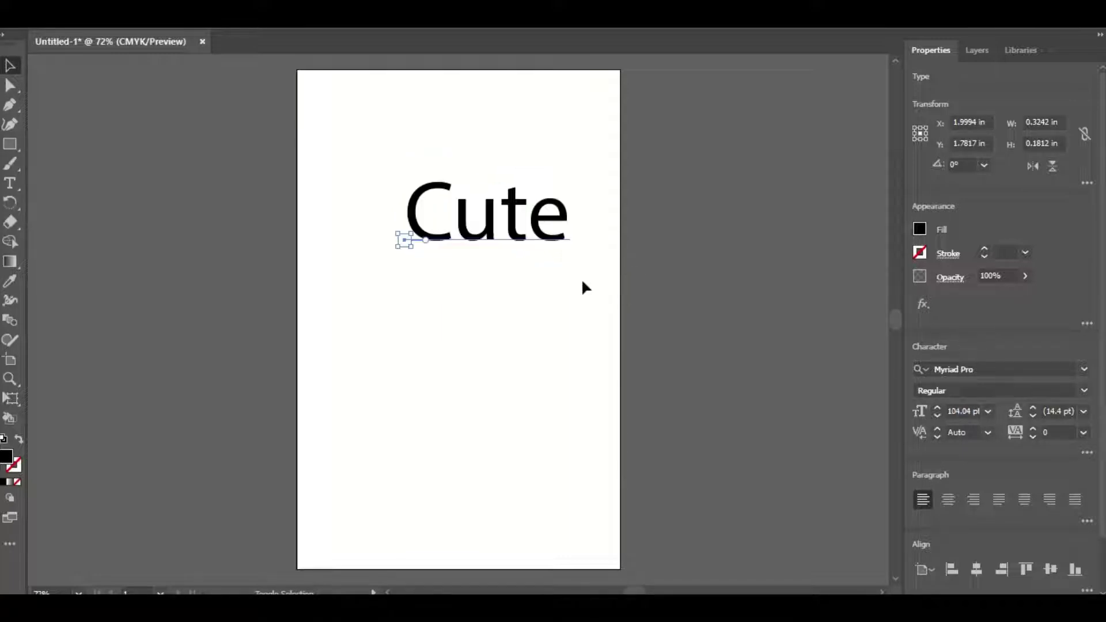
{"action": "left_click_drag", "start_coordinate": [526, 230], "coordinate": [487, 222]}
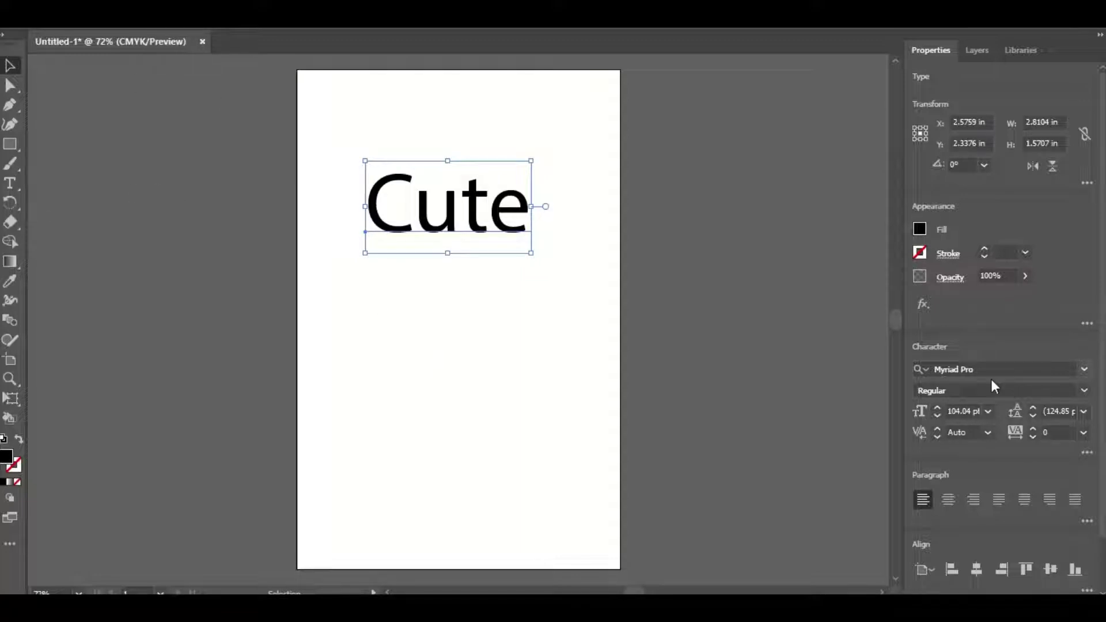
Filter the fonts to the Script classification and set the word "Cute" in Adorn Bouquet
{"action": "left_click", "coordinate": [1089, 373]}
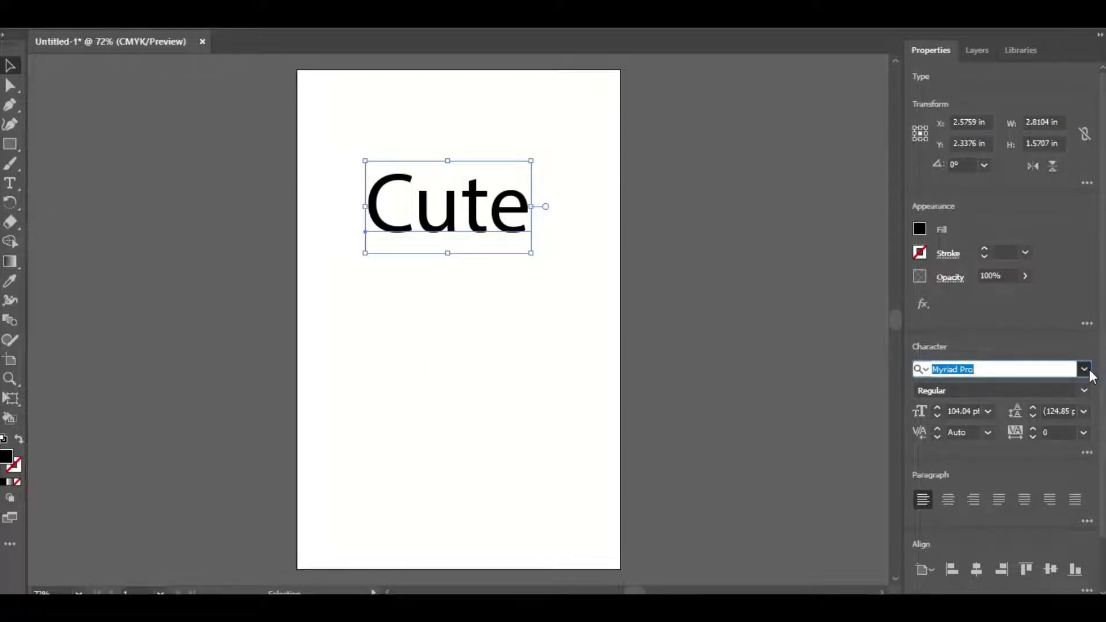
{"action": "left_click", "coordinate": [1088, 373]}
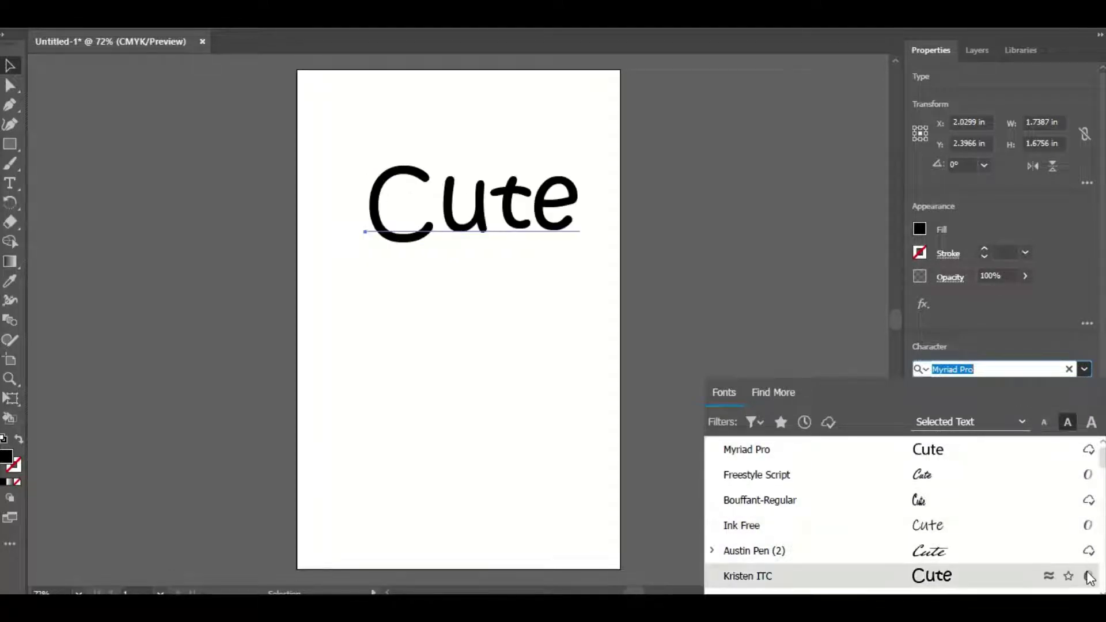
{"action": "scroll", "coordinate": [902, 516], "scroll_direction": "down", "scroll_amount": 4}
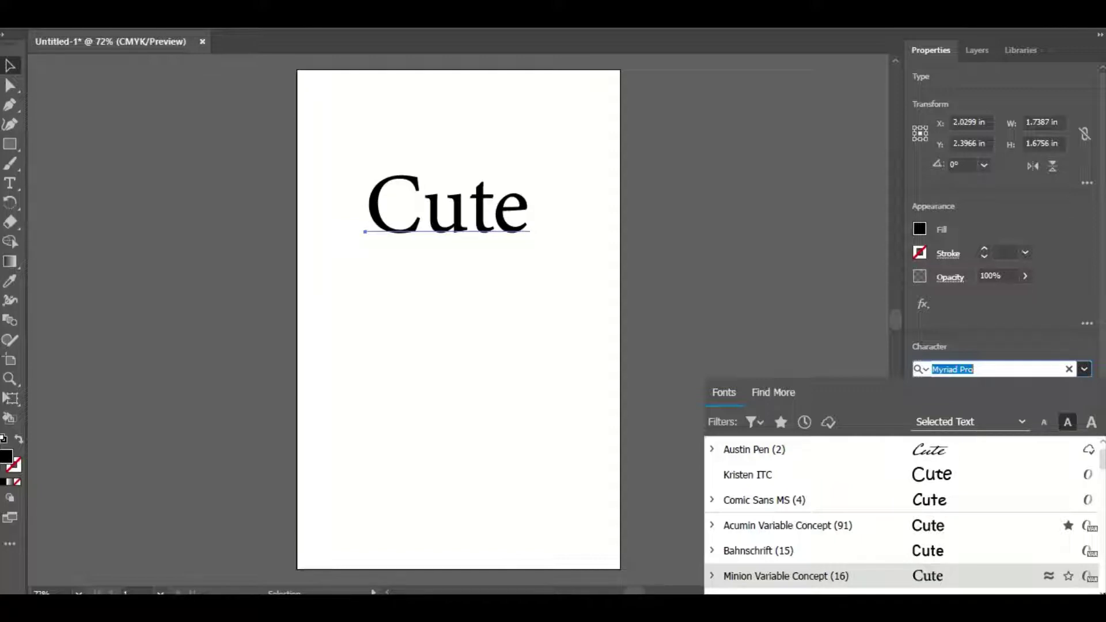
{"action": "scroll", "coordinate": [903, 516], "scroll_direction": "down", "scroll_amount": 8}
{"action": "scroll", "coordinate": [919, 540], "scroll_direction": "down", "scroll_amount": 5}
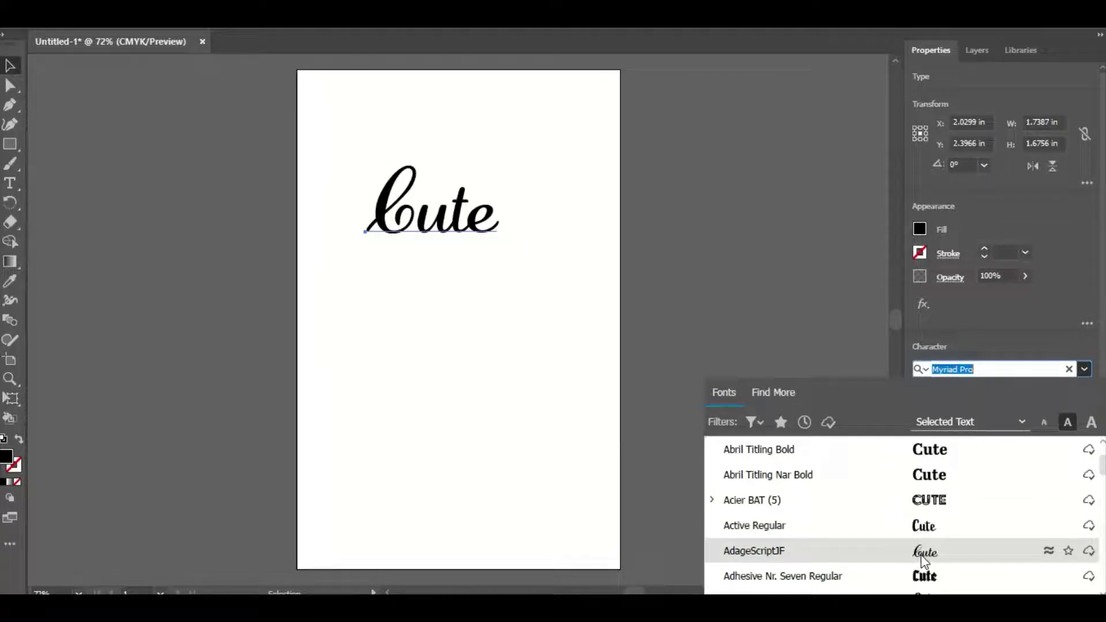
{"action": "left_click", "coordinate": [760, 426]}
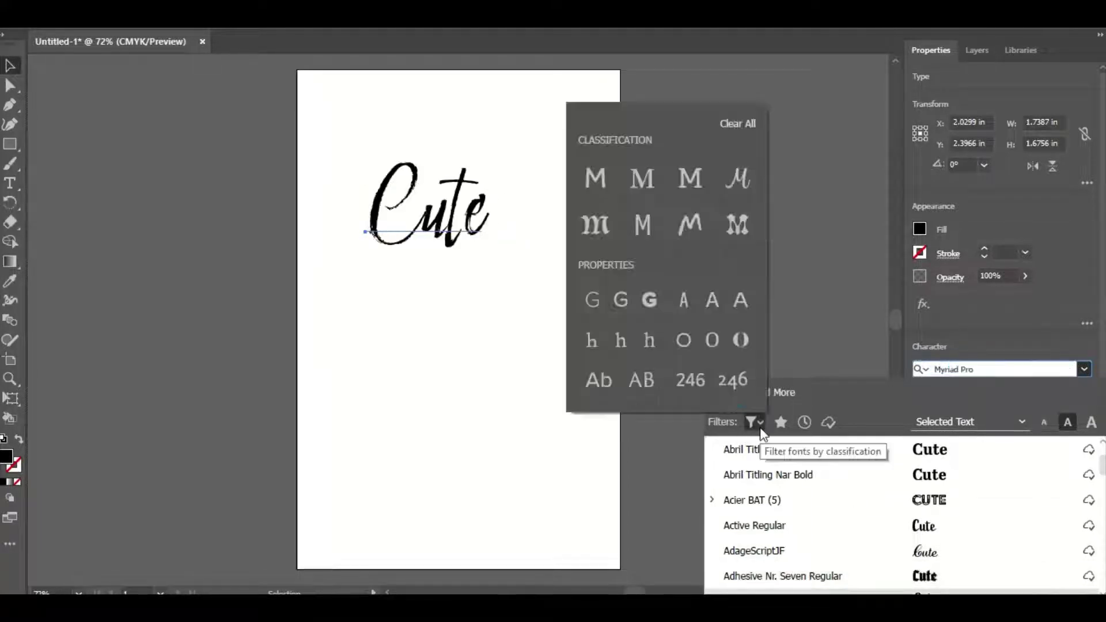
{"action": "left_click", "coordinate": [739, 185]}
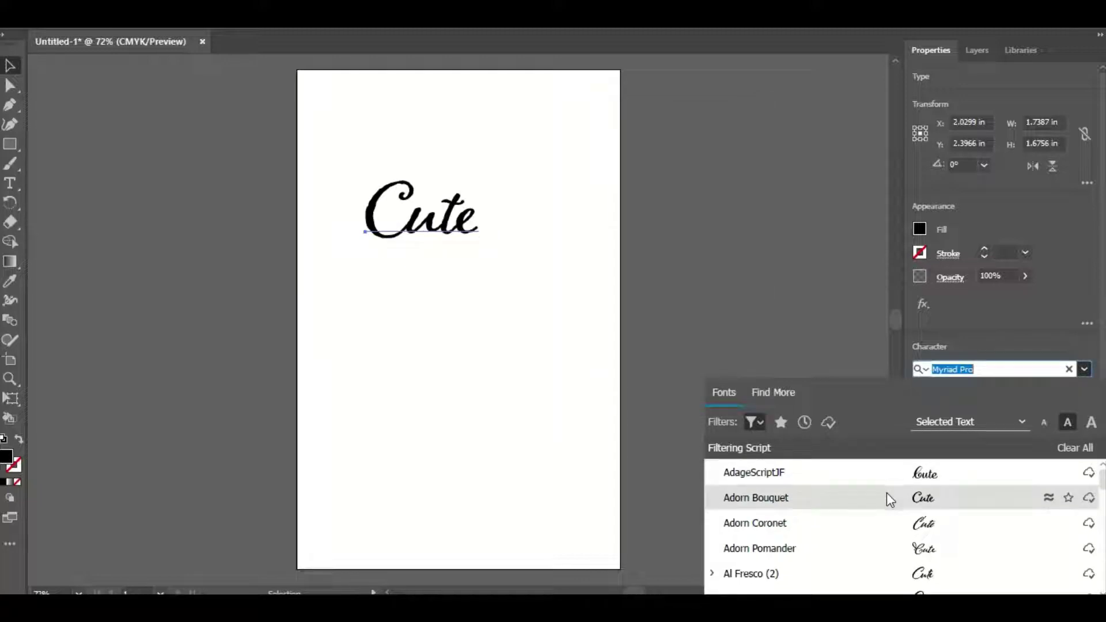
{"action": "left_click", "coordinate": [887, 494]}
Enlarge "Cute" to about 153 pt and position it near the top of the artboard, roughly centred
{"action": "left_click_drag", "start_coordinate": [420, 220], "coordinate": [478, 187]}
{"action": "left_click_drag", "start_coordinate": [506, 280], "coordinate": [568, 321]}
{"action": "left_click_drag", "start_coordinate": [494, 219], "coordinate": [474, 200]}
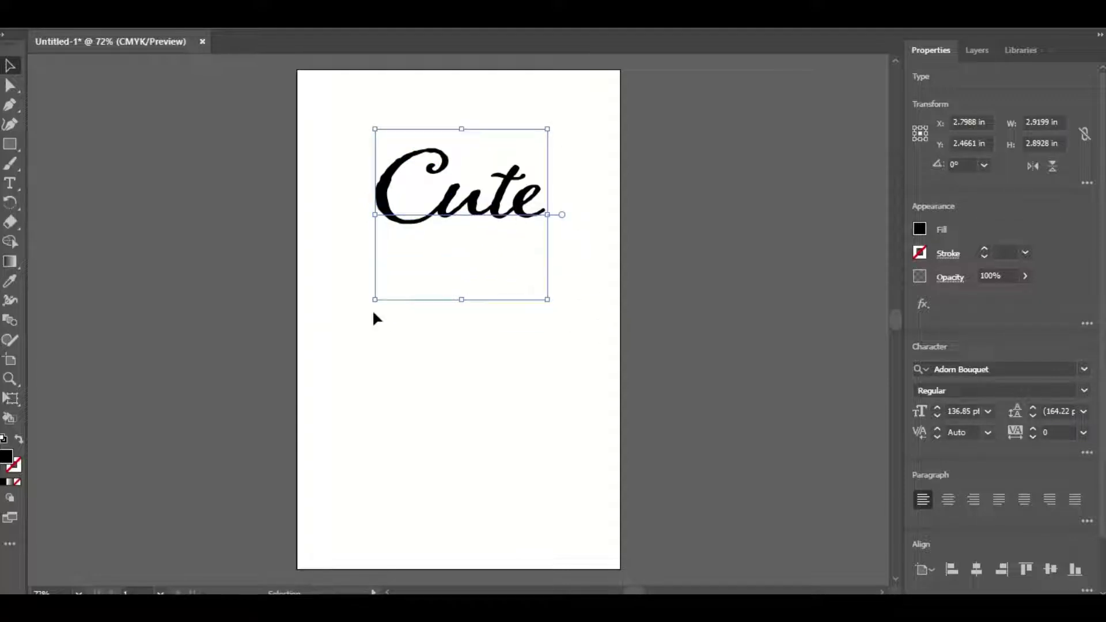
{"action": "left_click_drag", "start_coordinate": [461, 304], "coordinate": [459, 318]}
{"action": "left_click", "coordinate": [399, 395]}
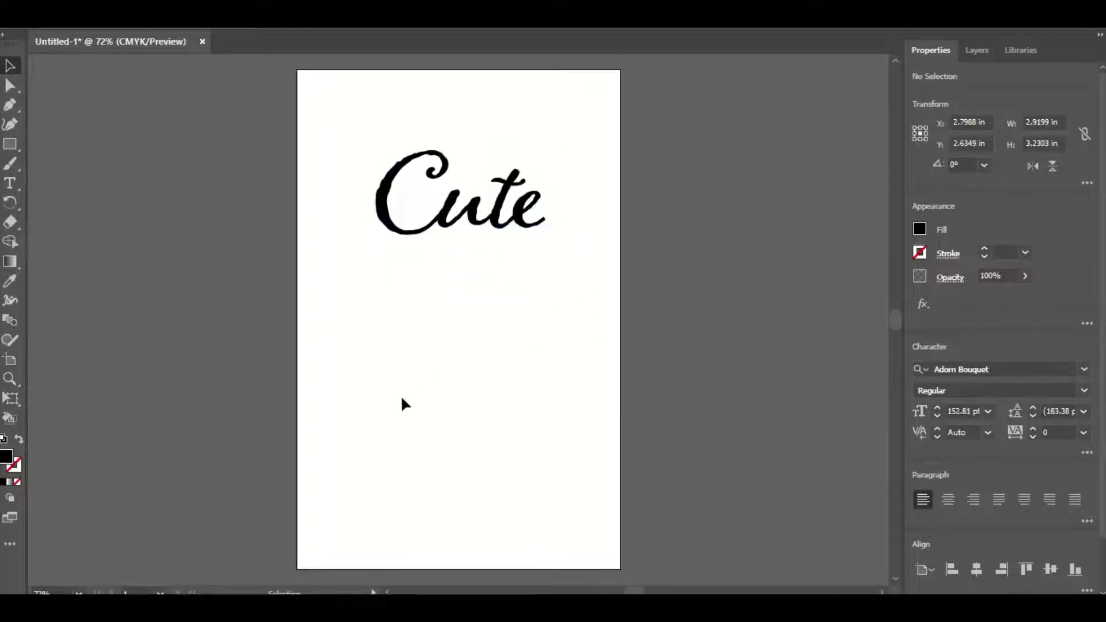
Add the text "but", enlarge it to about 114 pt and place it just beneath "Cute"
{"action": "left_click", "coordinate": [10, 183]}
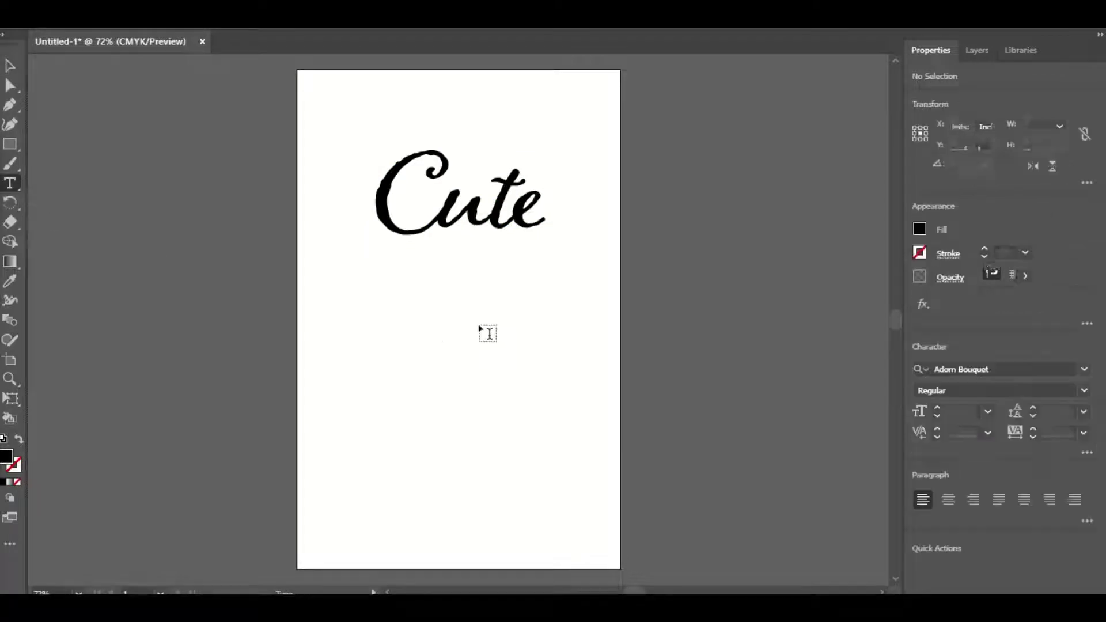
{"action": "left_click", "coordinate": [474, 387]}
{"action": "key", "text": "BackSpace"}
{"action": "type", "text": "T"}
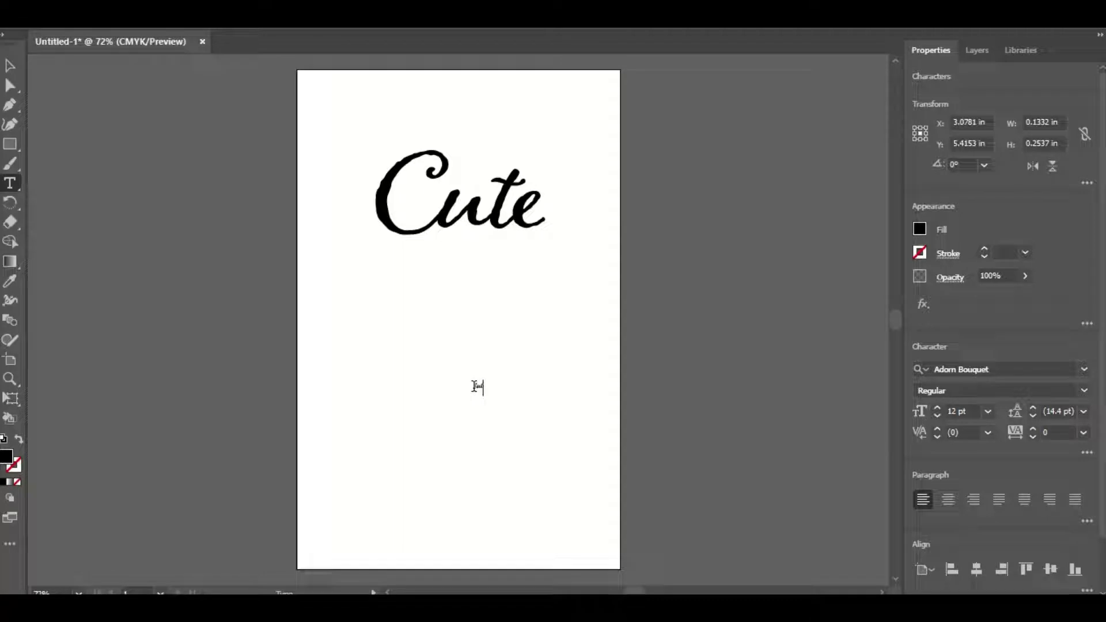
{"action": "key", "text": "Escape"}
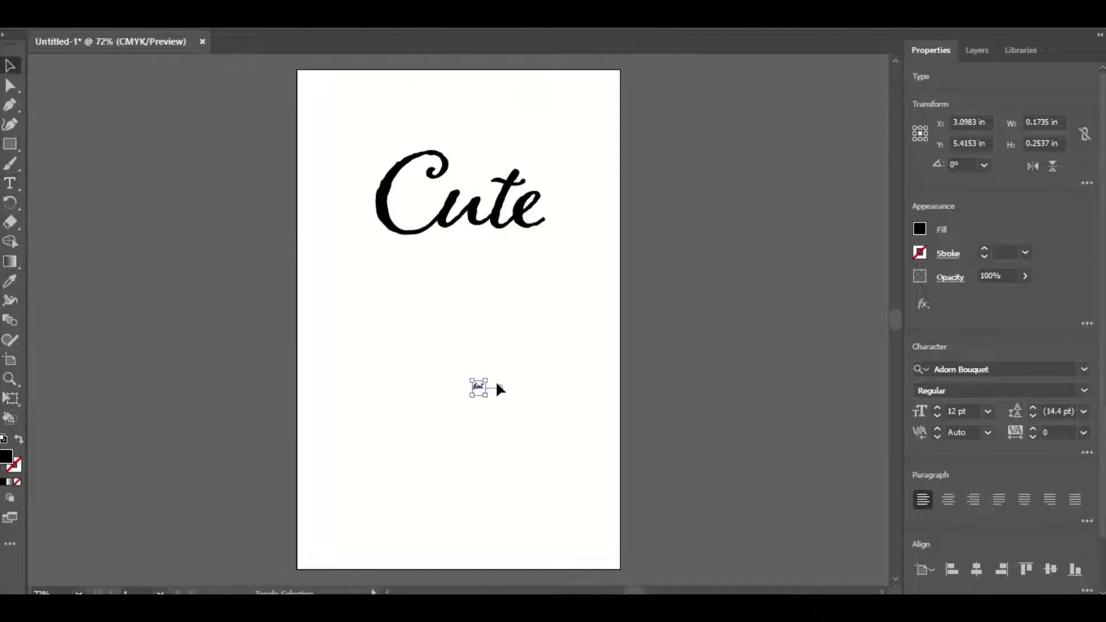
{"action": "left_click_drag", "start_coordinate": [489, 401], "coordinate": [570, 521]}
{"action": "left_click_drag", "start_coordinate": [538, 456], "coordinate": [499, 292]}
{"action": "left_click", "coordinate": [292, 388]}
Add the text "Psycho", enlarge it to about 154 pt and place it directly beneath "but"
{"action": "left_click", "coordinate": [10, 183]}
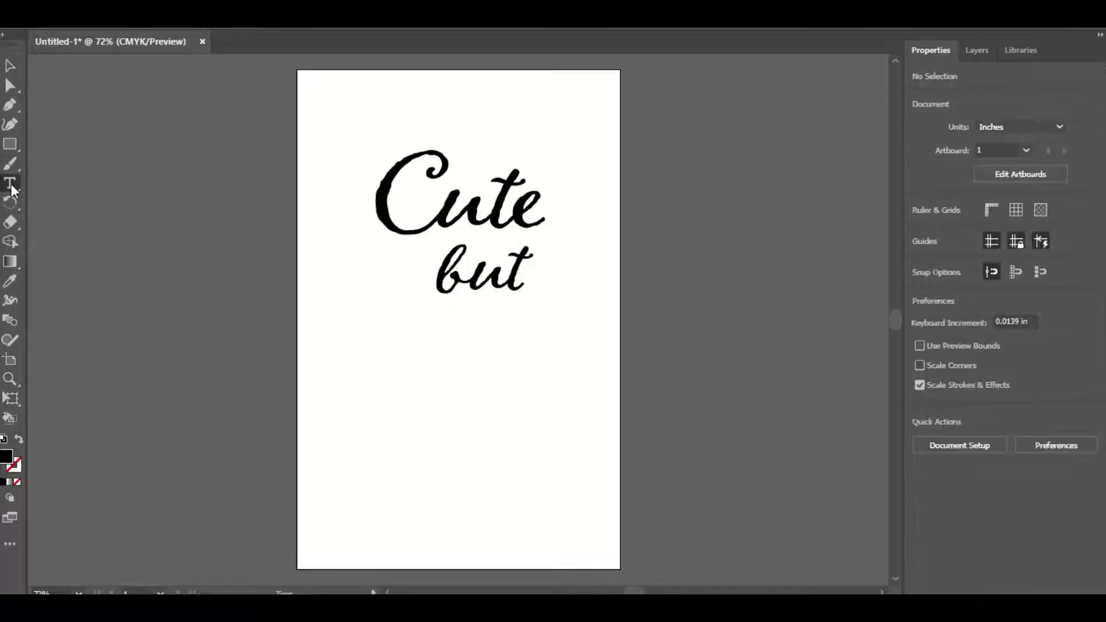
{"action": "left_click", "coordinate": [378, 397]}
{"action": "type", "text": "Psycho"}
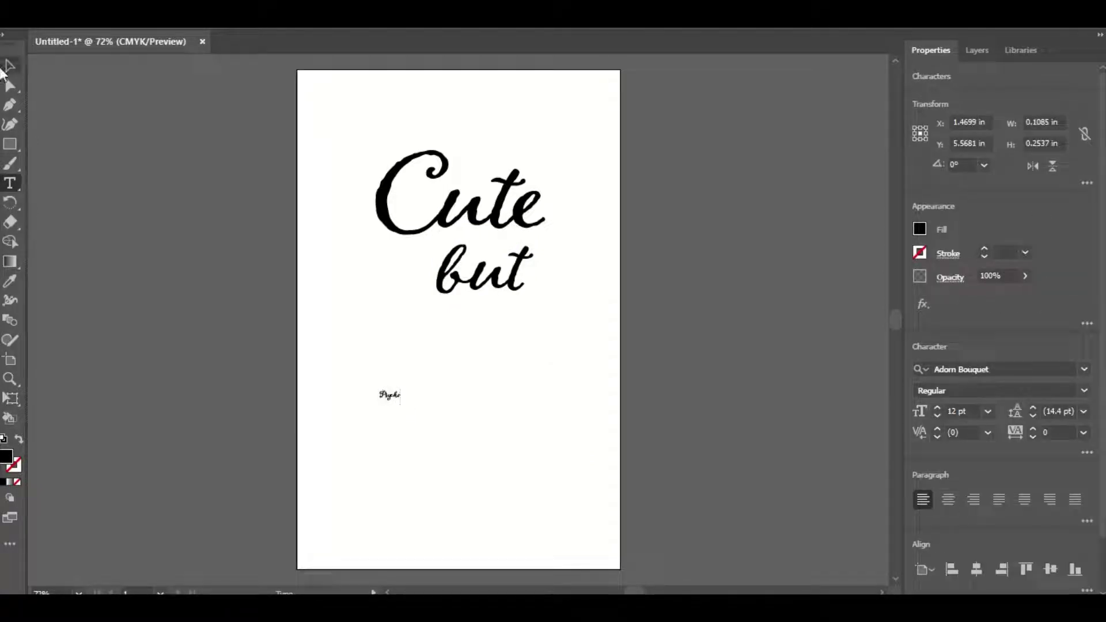
{"action": "left_click", "coordinate": [10, 66]}
{"action": "left_click_drag", "start_coordinate": [400, 407], "coordinate": [548, 490]}
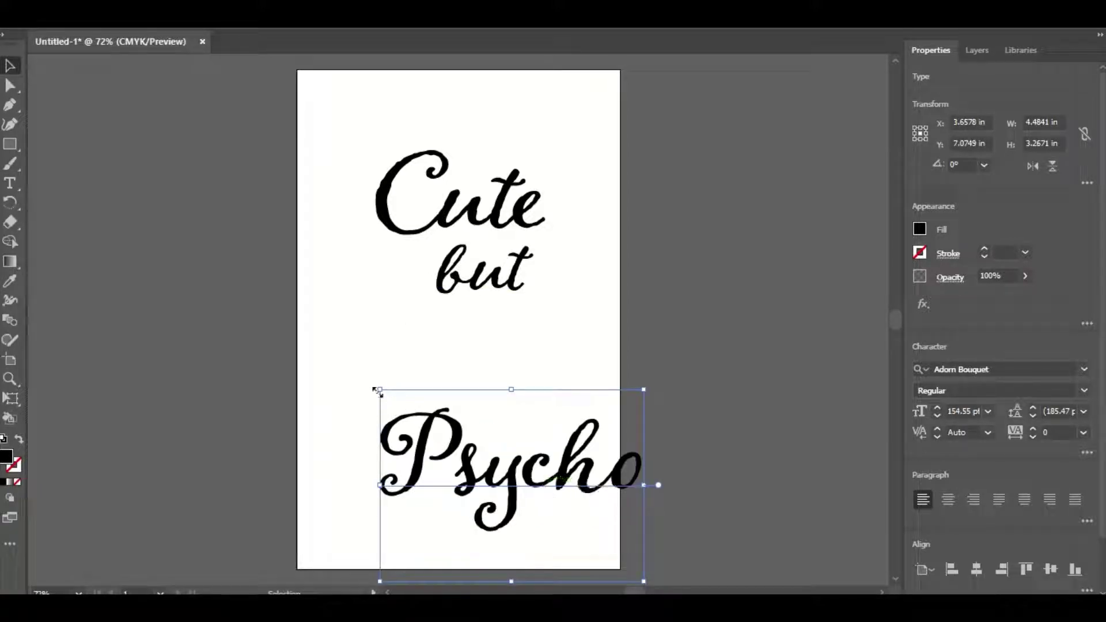
{"action": "mouse_move", "coordinate": [380, 389]}
{"action": "left_mouse_down"}
{"action": "mouse_move", "coordinate": [343, 369]}
{"action": "mouse_move", "coordinate": [374, 392]}
{"action": "left_mouse_up"}
{"action": "left_click_drag", "start_coordinate": [461, 473], "coordinate": [415, 340]}
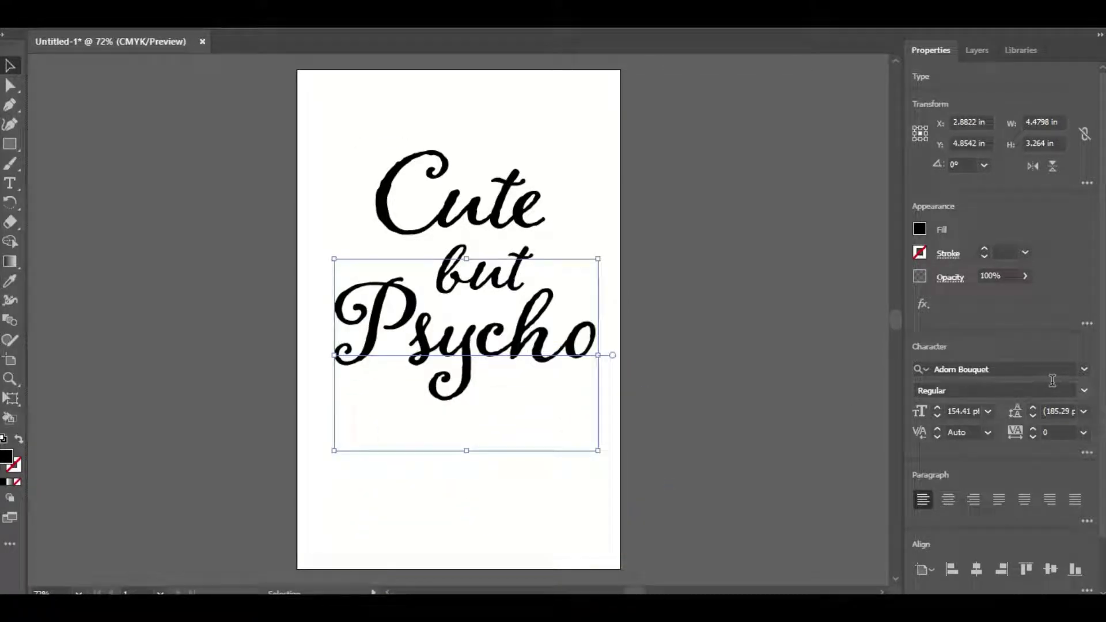
Filter the fonts to Sans Serif and set the word "but" in Almaq Rough
{"action": "left_click", "coordinate": [1085, 368]}
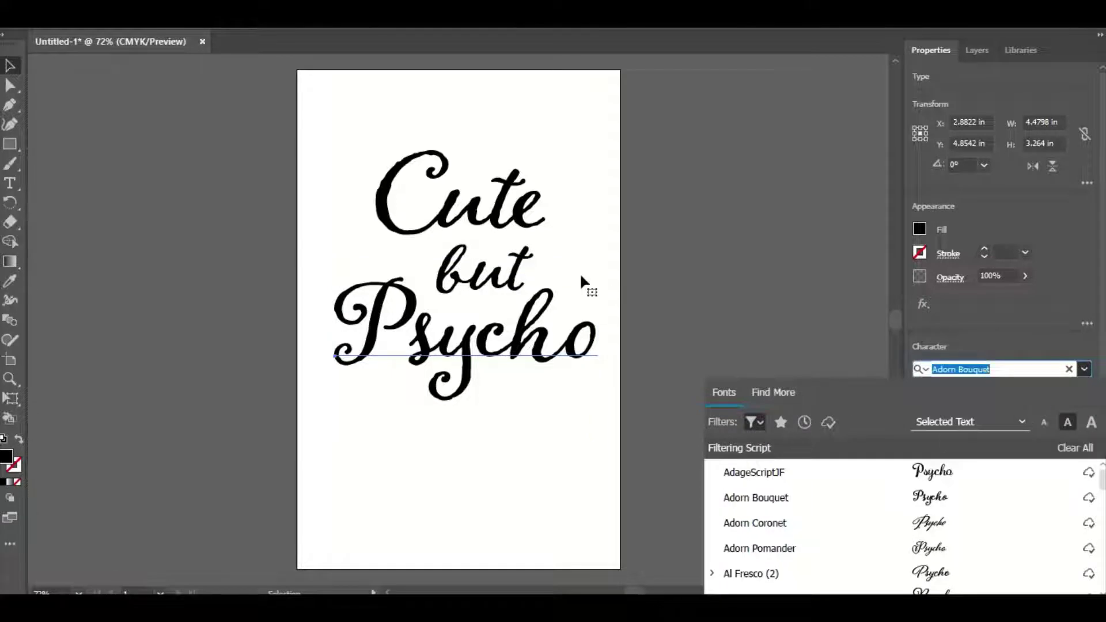
{"action": "left_click", "coordinate": [518, 277]}
{"action": "left_click", "coordinate": [510, 254]}
{"action": "left_click", "coordinate": [1084, 369]}
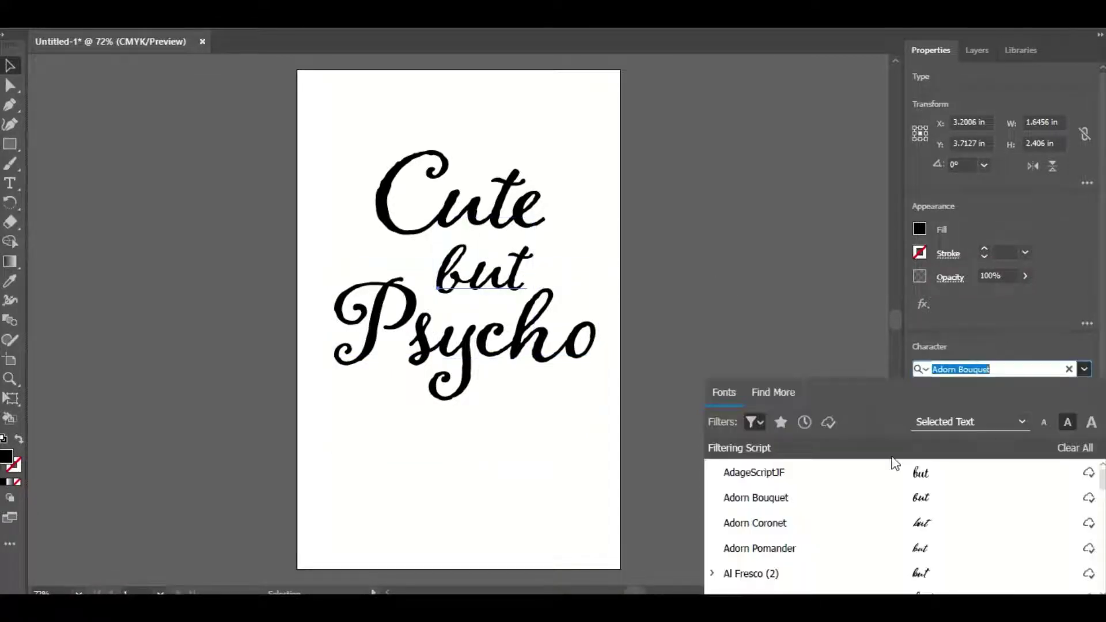
{"action": "left_click", "coordinate": [751, 422]}
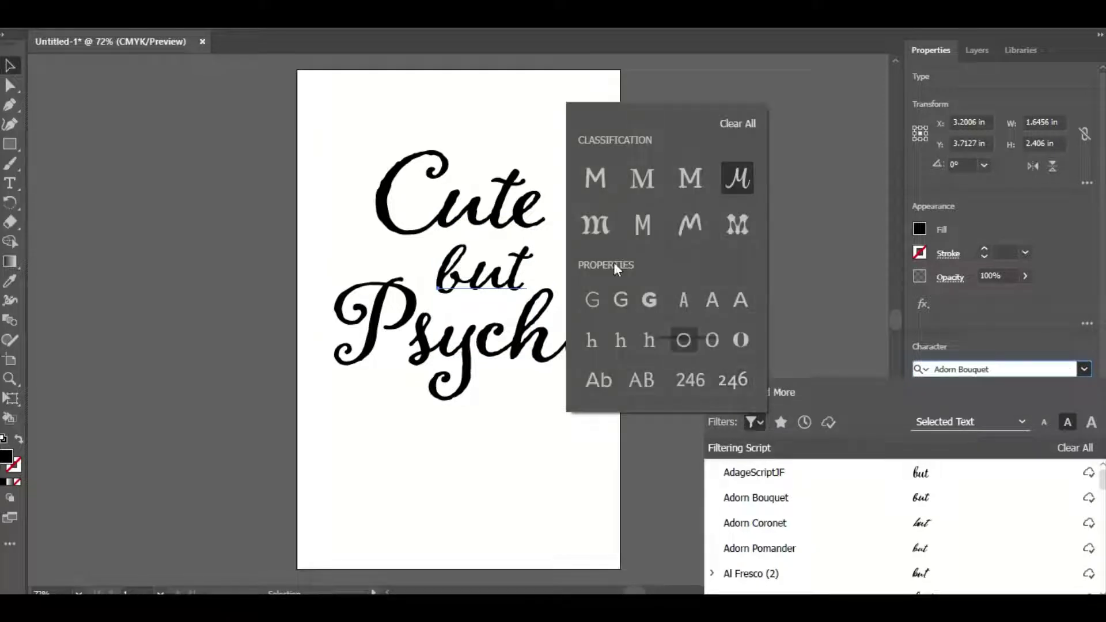
{"action": "left_click", "coordinate": [596, 180]}
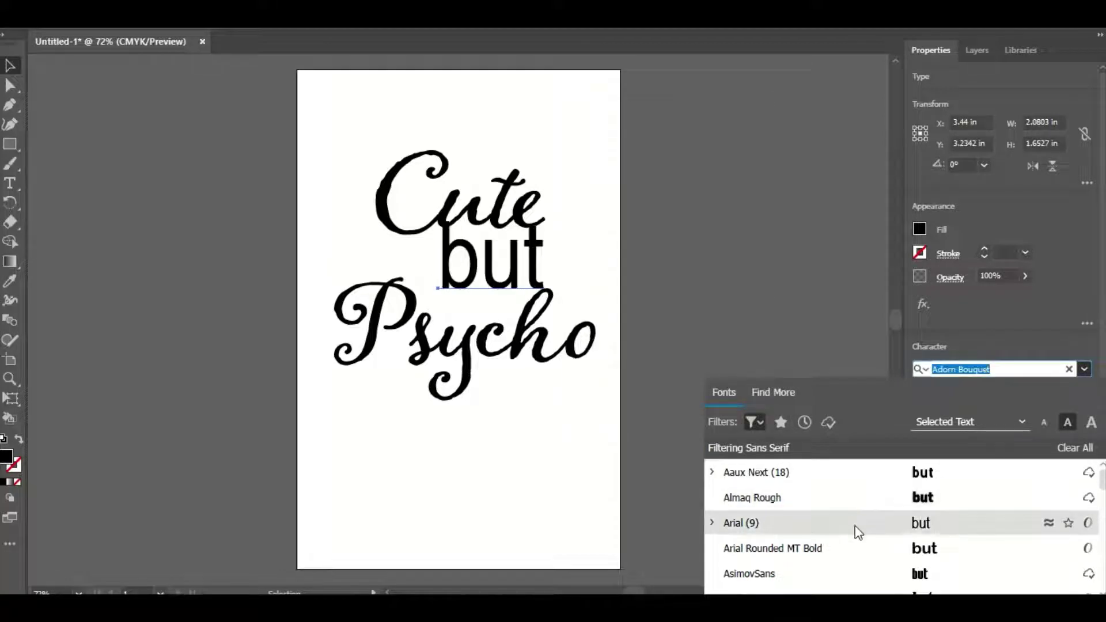
{"action": "left_click", "coordinate": [859, 508]}
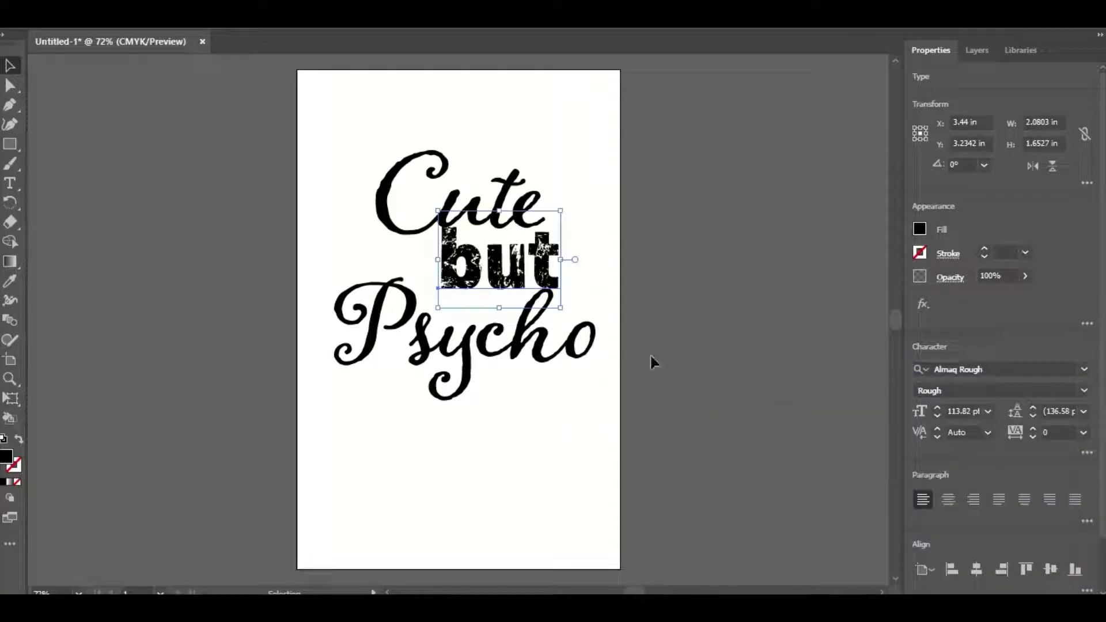
Shrink "but" to fit centred between the other two words and move "Psycho" slightly up beneath it
{"action": "left_click_drag", "start_coordinate": [522, 268], "coordinate": [526, 323]}
{"action": "left_click", "coordinate": [522, 264]}
{"action": "left_click_drag", "start_coordinate": [521, 264], "coordinate": [492, 282]}
{"action": "left_click_drag", "start_coordinate": [531, 327], "coordinate": [497, 281]}
{"action": "left_click_drag", "start_coordinate": [492, 420], "coordinate": [490, 349]}
{"action": "left_click", "coordinate": [749, 321]}
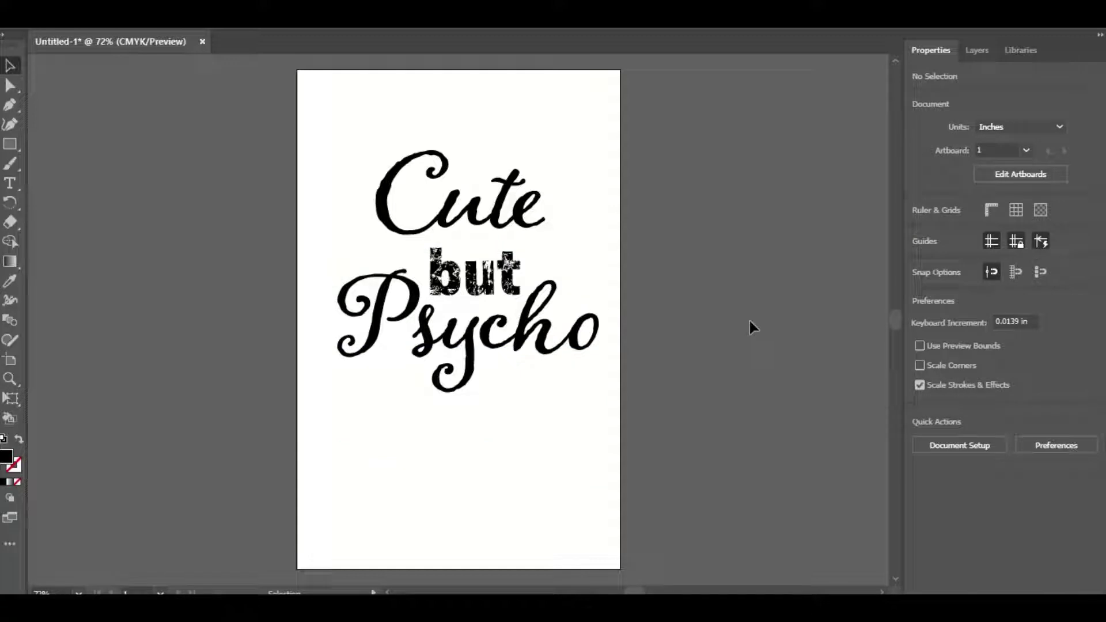
{"action": "left_click", "coordinate": [464, 287]}
{"action": "left_click", "coordinate": [193, 305]}
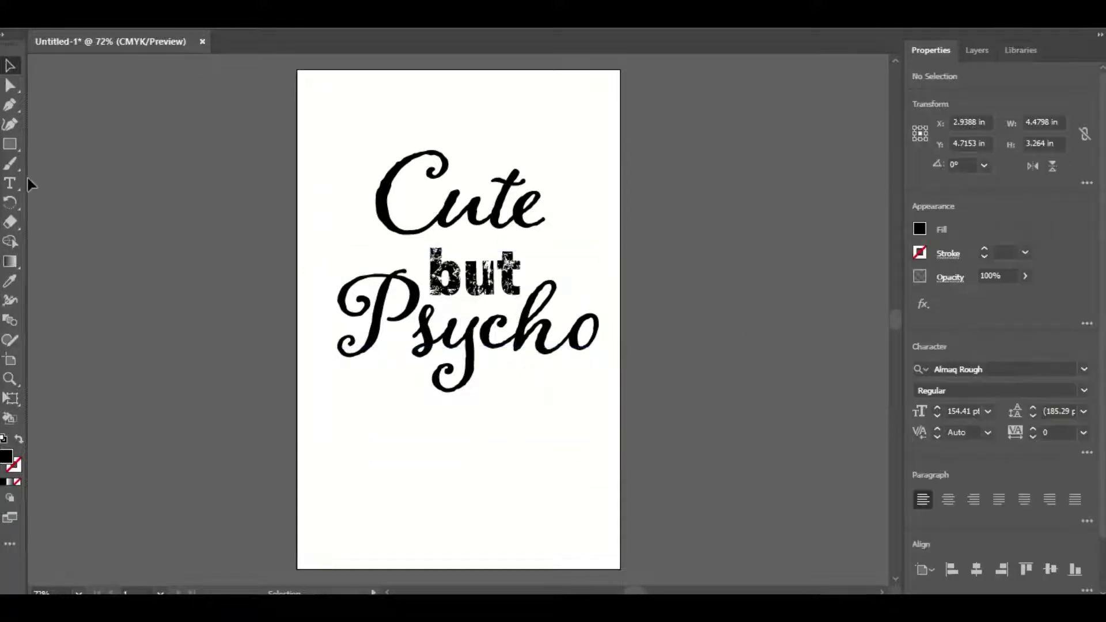
Add the text "abc" in 12 pt Almaq Rough in the empty area below "Psycho"
{"action": "left_click", "coordinate": [10, 183]}
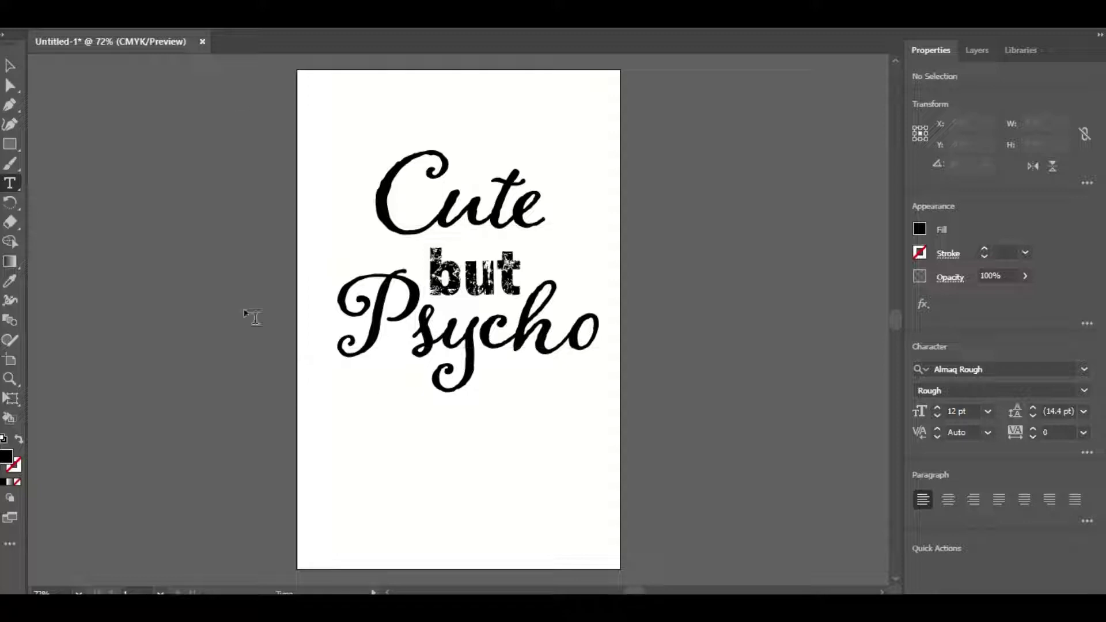
{"action": "left_click", "coordinate": [346, 458]}
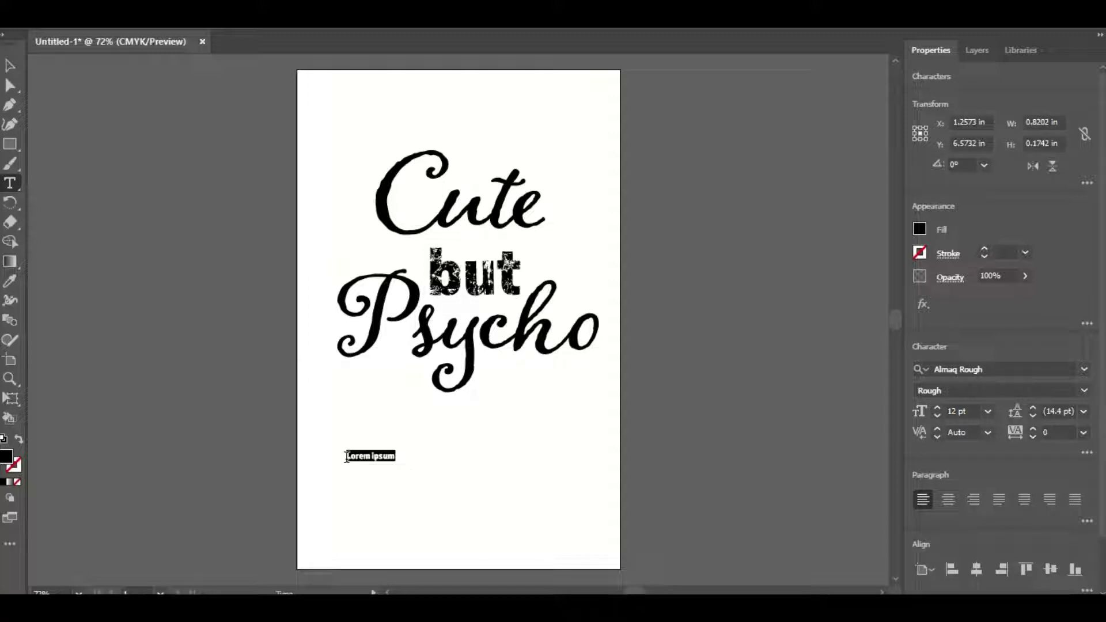
{"action": "key", "text": "BackSpace"}
{"action": "type", "text": "abc"}
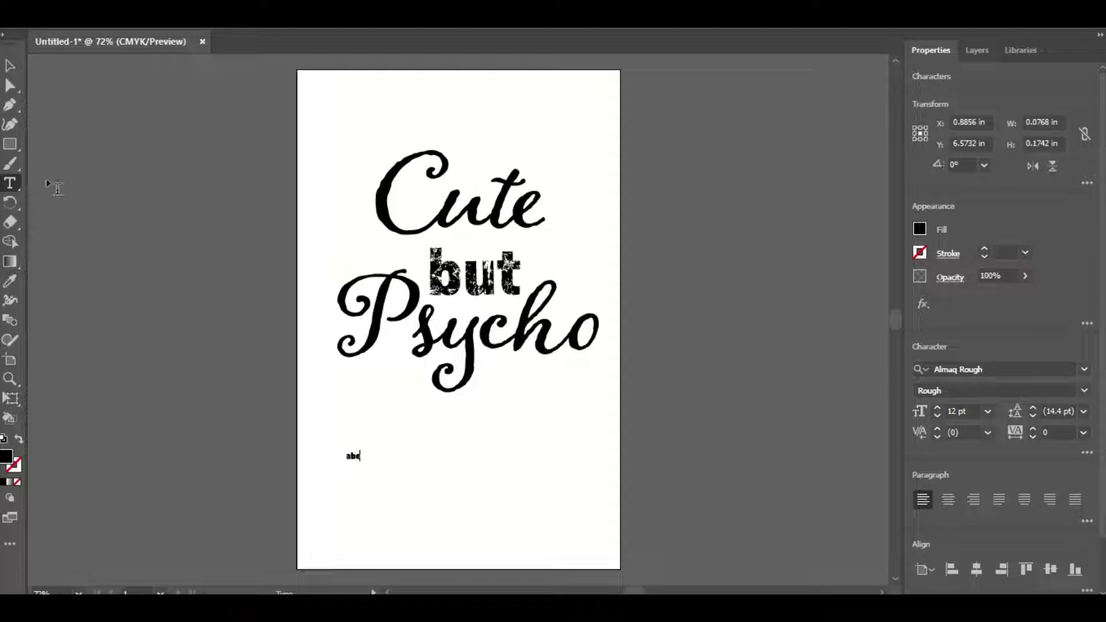
{"action": "left_click", "coordinate": [10, 65]}
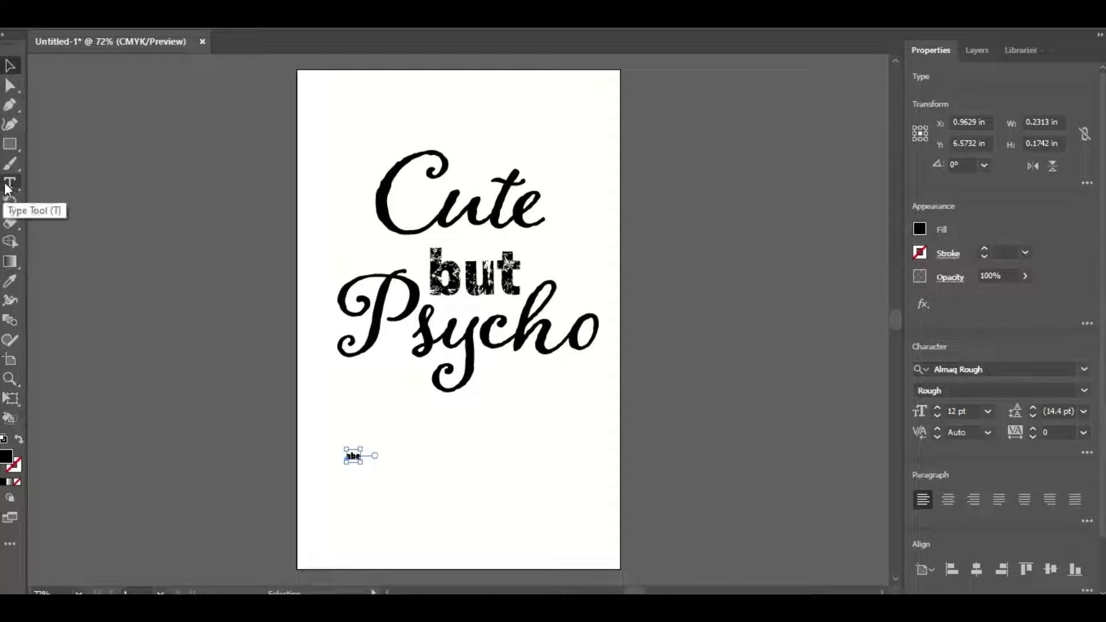
Enlarge the small sample text to about 98.8 pt beneath "Psycho" and filter its font choices to Decorative
{"action": "left_click_drag", "start_coordinate": [362, 460], "coordinate": [465, 506]}
{"action": "left_click_drag", "start_coordinate": [403, 434], "coordinate": [376, 364]}
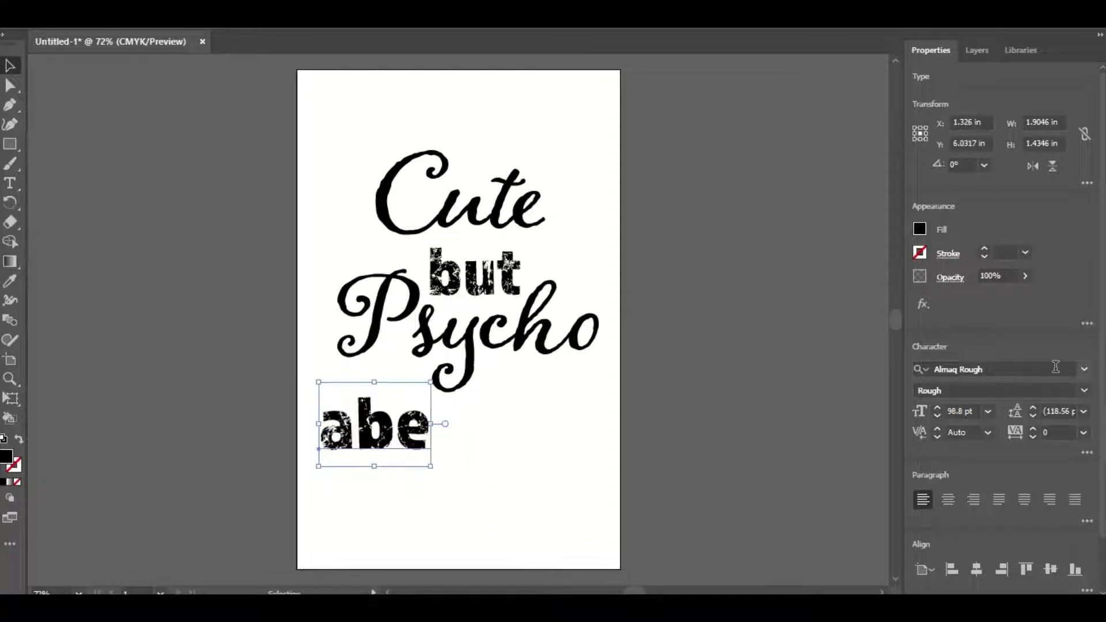
{"action": "left_click", "coordinate": [1084, 374]}
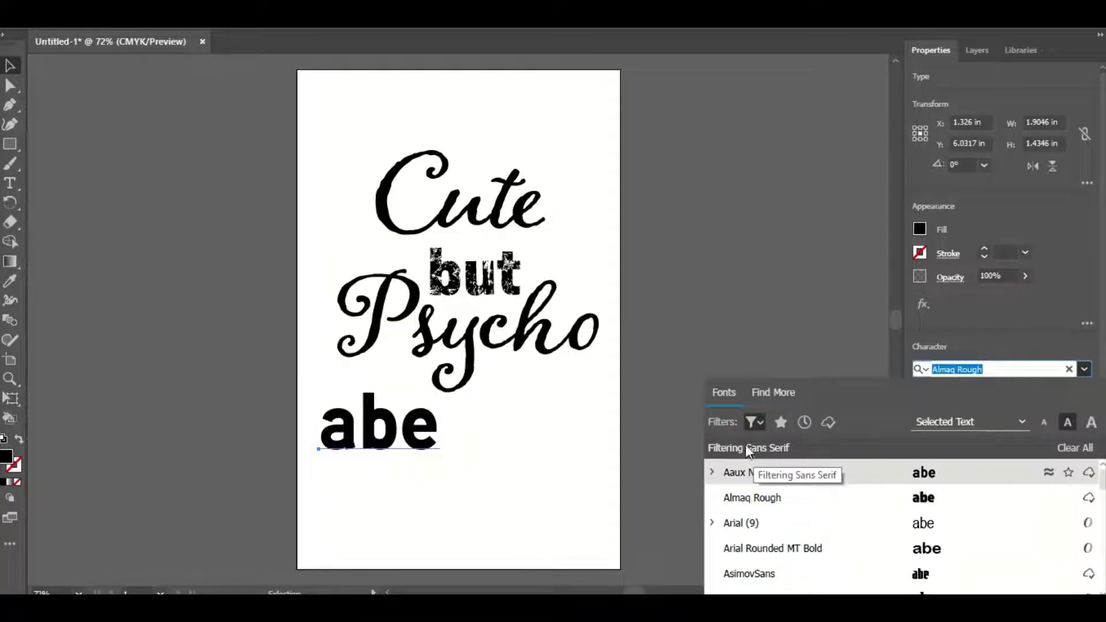
{"action": "left_click", "coordinate": [755, 422]}
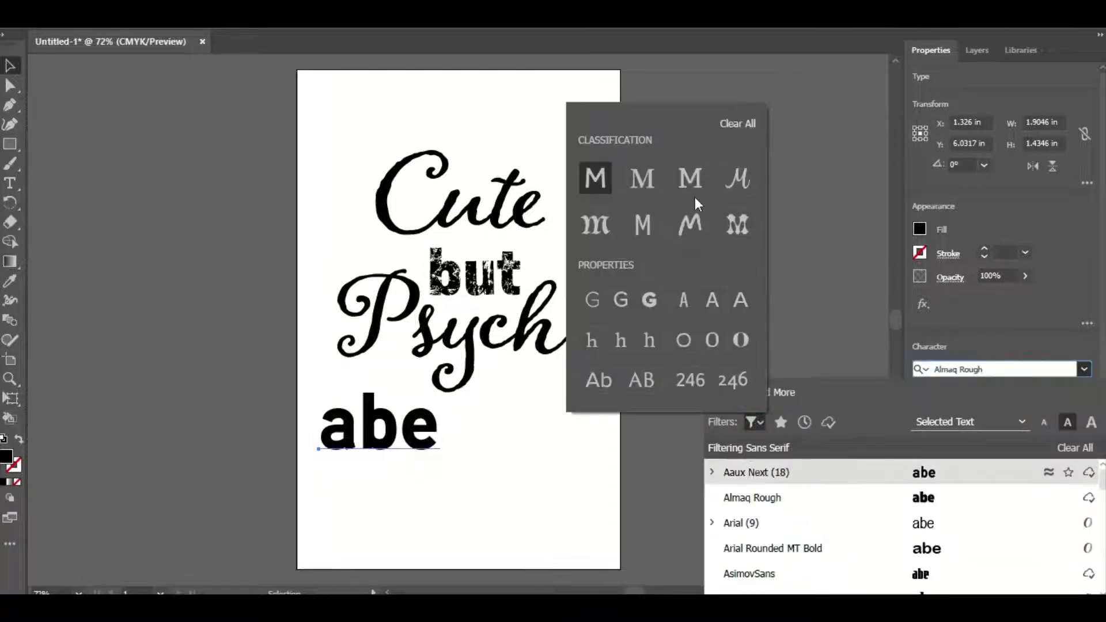
{"action": "left_click", "coordinate": [745, 219]}
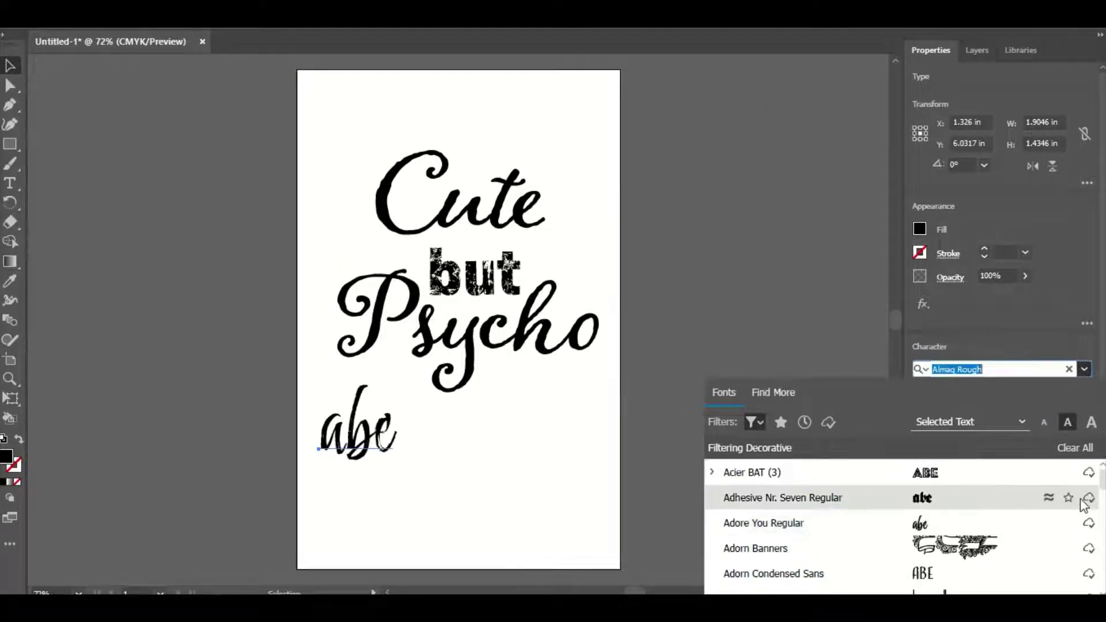
Browse the decorative fonts and set the sample text in Adorn Banners
{"action": "left_click_drag", "start_coordinate": [1104, 487], "coordinate": [1103, 531]}
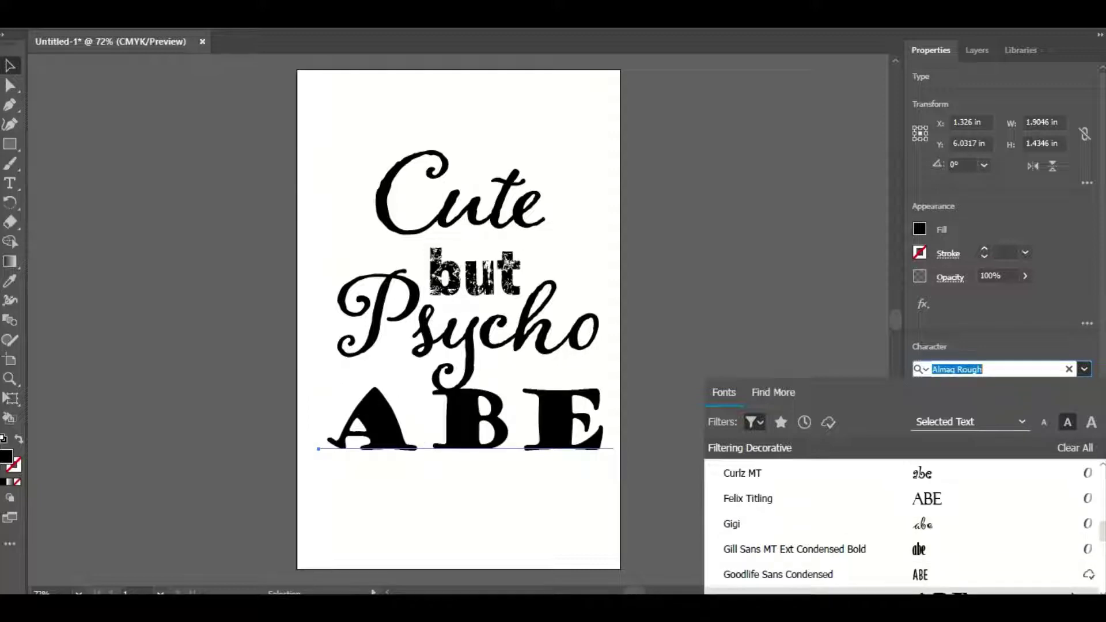
{"action": "scroll", "coordinate": [902, 524], "scroll_direction": "down", "scroll_amount": 9}
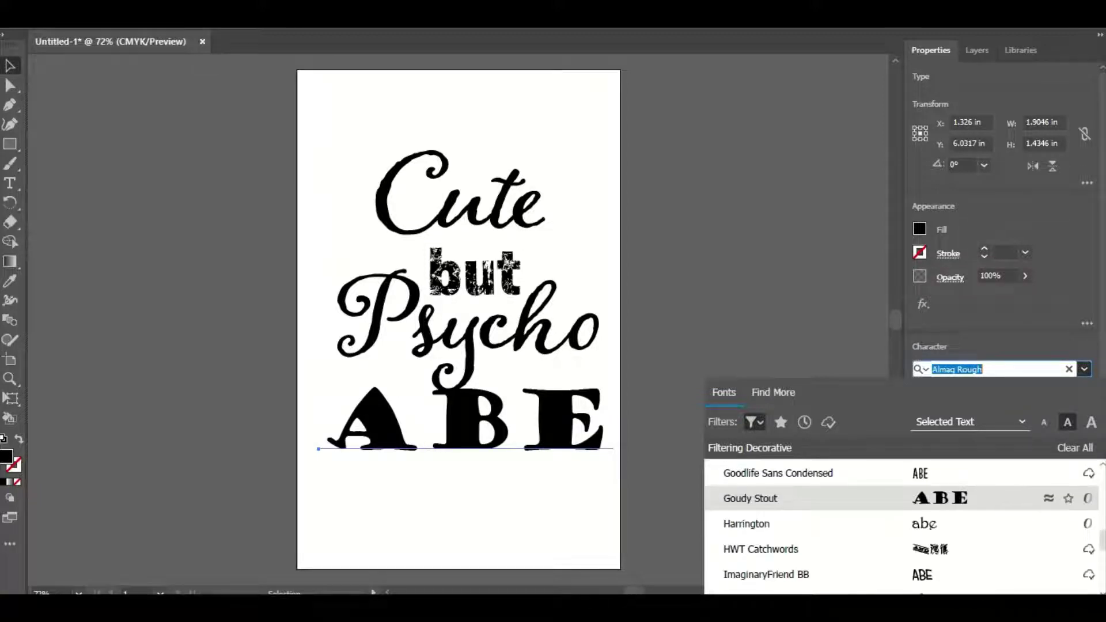
{"action": "scroll", "coordinate": [903, 524], "scroll_direction": "down", "scroll_amount": 8}
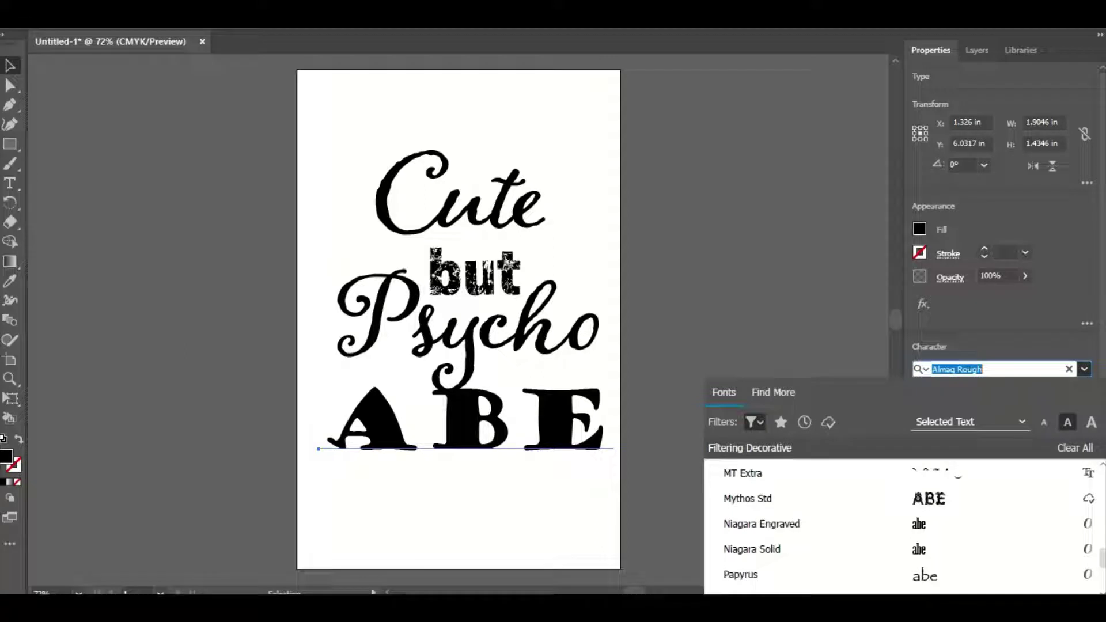
{"action": "scroll", "coordinate": [902, 524], "scroll_direction": "down", "scroll_amount": 4}
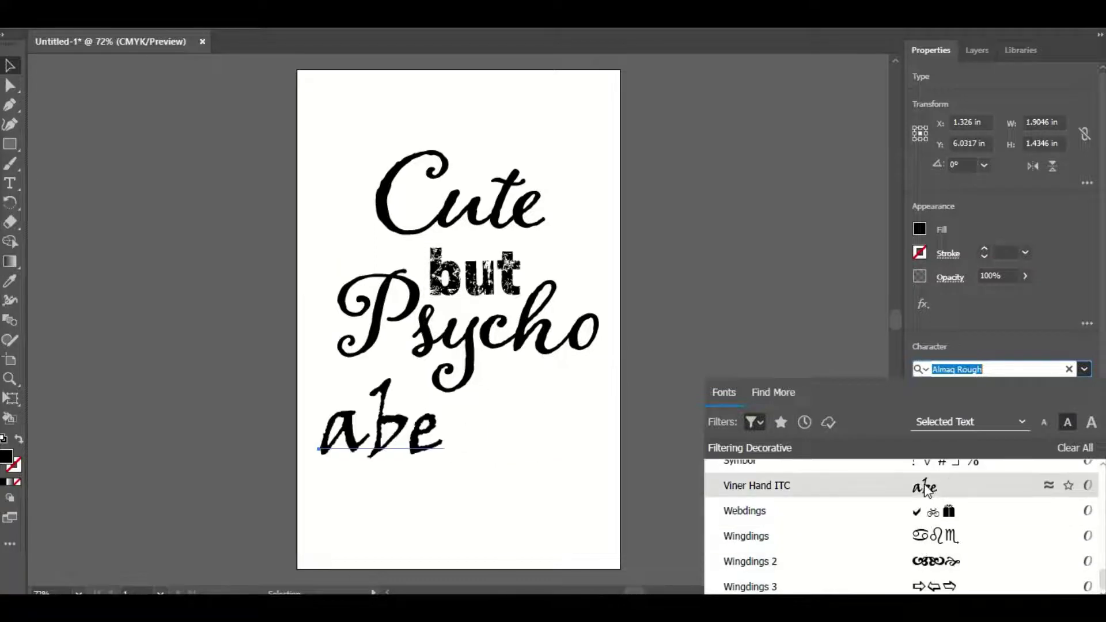
{"action": "scroll", "coordinate": [1103, 472], "scroll_direction": "up", "scroll_amount": 5}
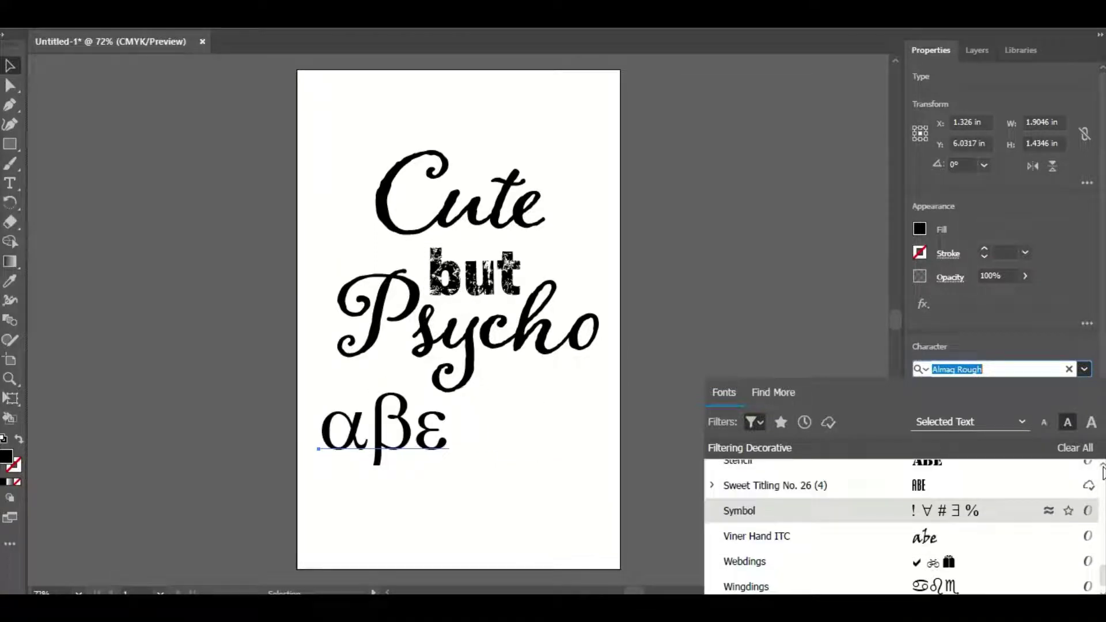
{"action": "scroll", "coordinate": [1103, 471], "scroll_direction": "up", "scroll_amount": 6}
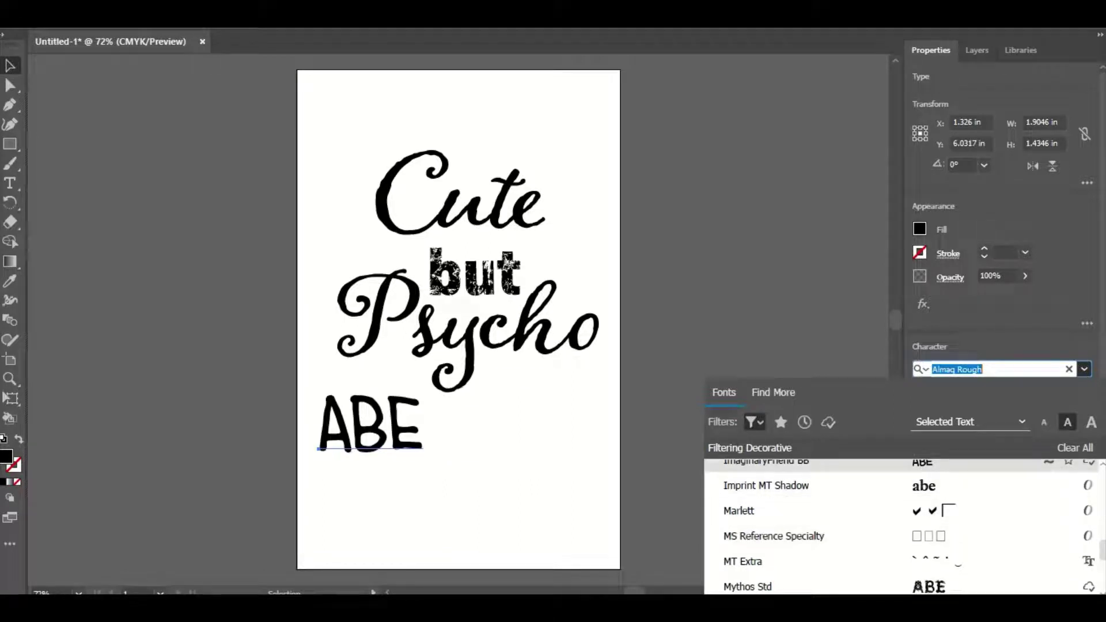
{"action": "scroll", "coordinate": [929, 588], "scroll_direction": "up", "scroll_amount": 4}
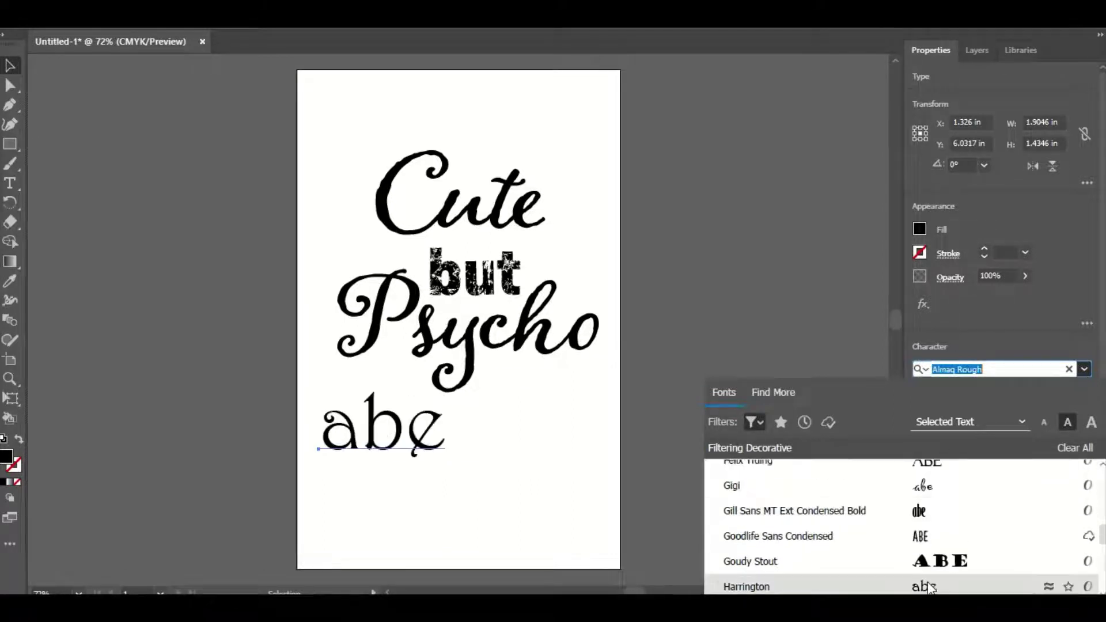
{"action": "scroll", "coordinate": [922, 536], "scroll_direction": "down", "scroll_amount": 2}
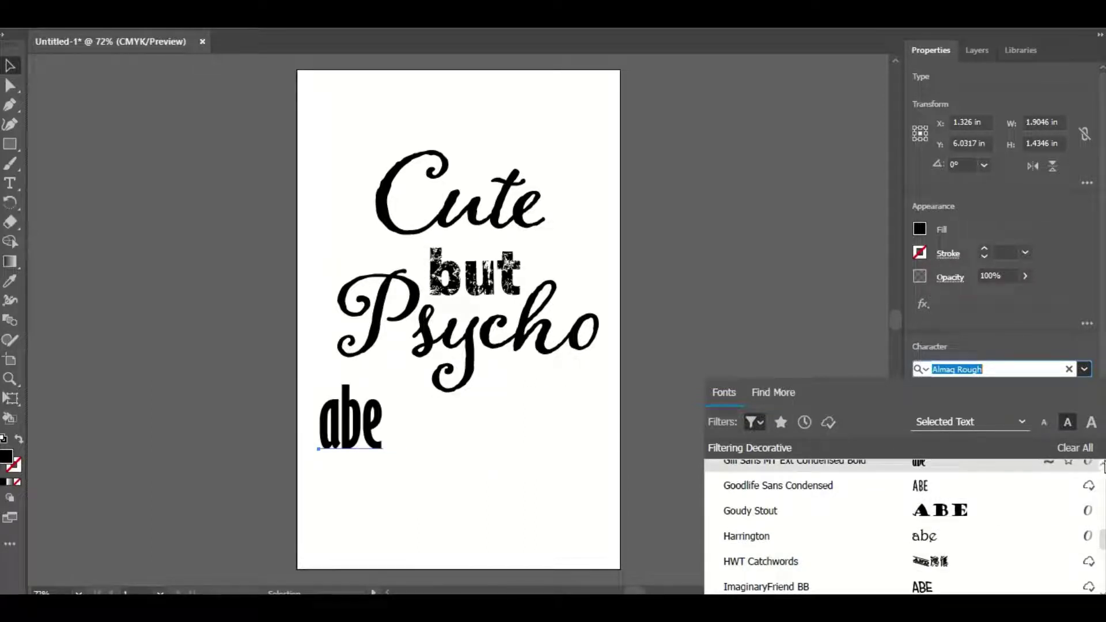
{"action": "scroll", "coordinate": [1104, 468], "scroll_direction": "up", "scroll_amount": 5}
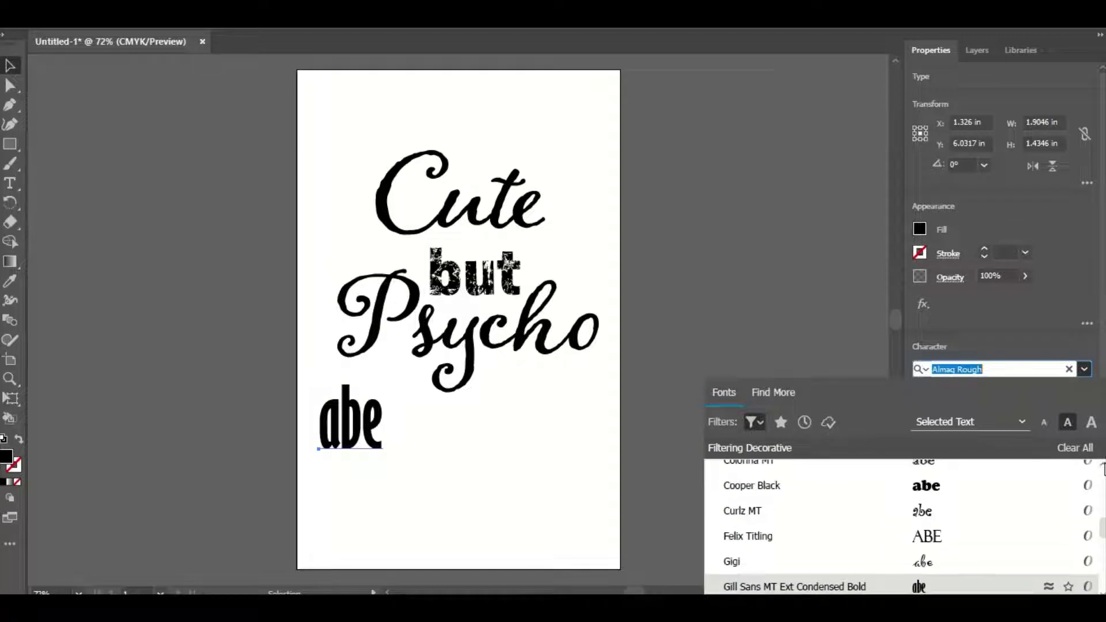
{"action": "scroll", "coordinate": [1104, 468], "scroll_direction": "up", "scroll_amount": 1}
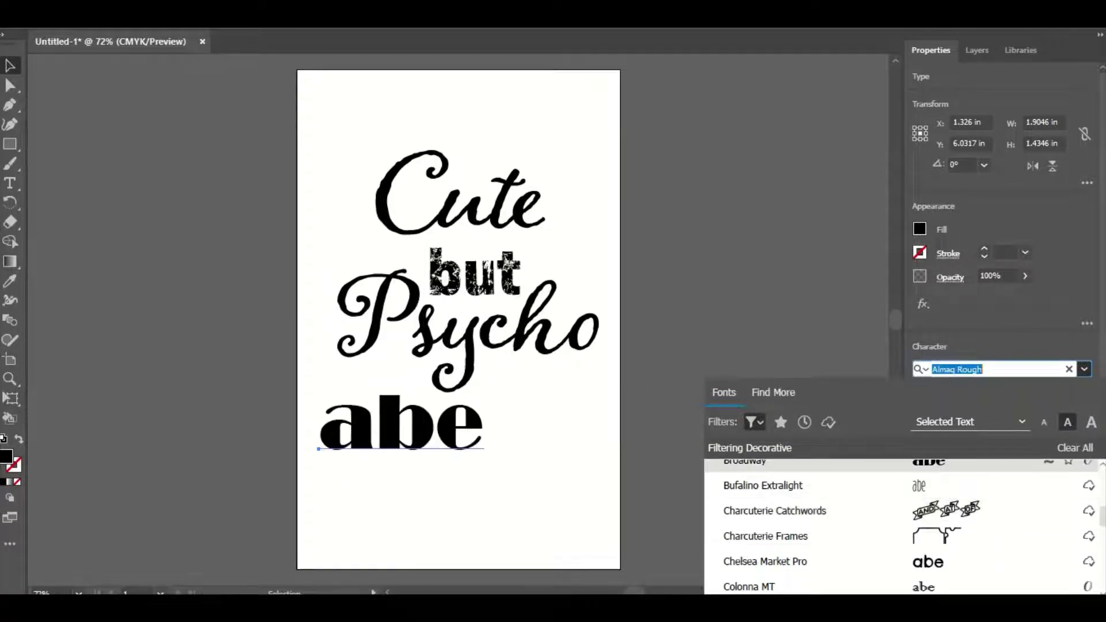
{"action": "scroll", "coordinate": [1104, 474], "scroll_direction": "up", "scroll_amount": 3}
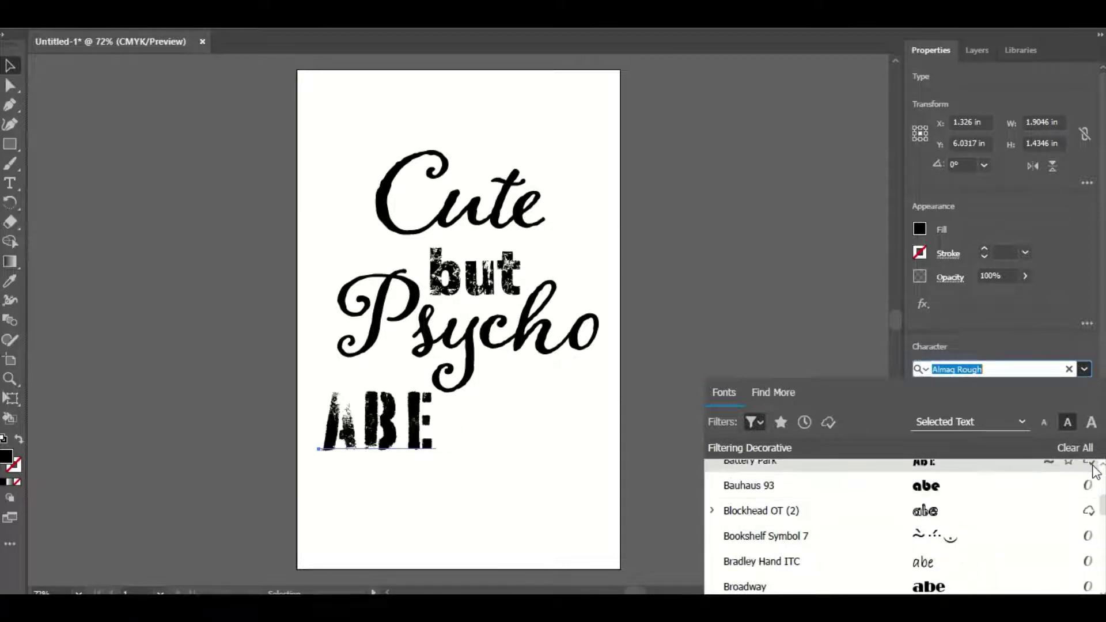
{"action": "scroll", "coordinate": [1103, 474], "scroll_direction": "up", "scroll_amount": 5}
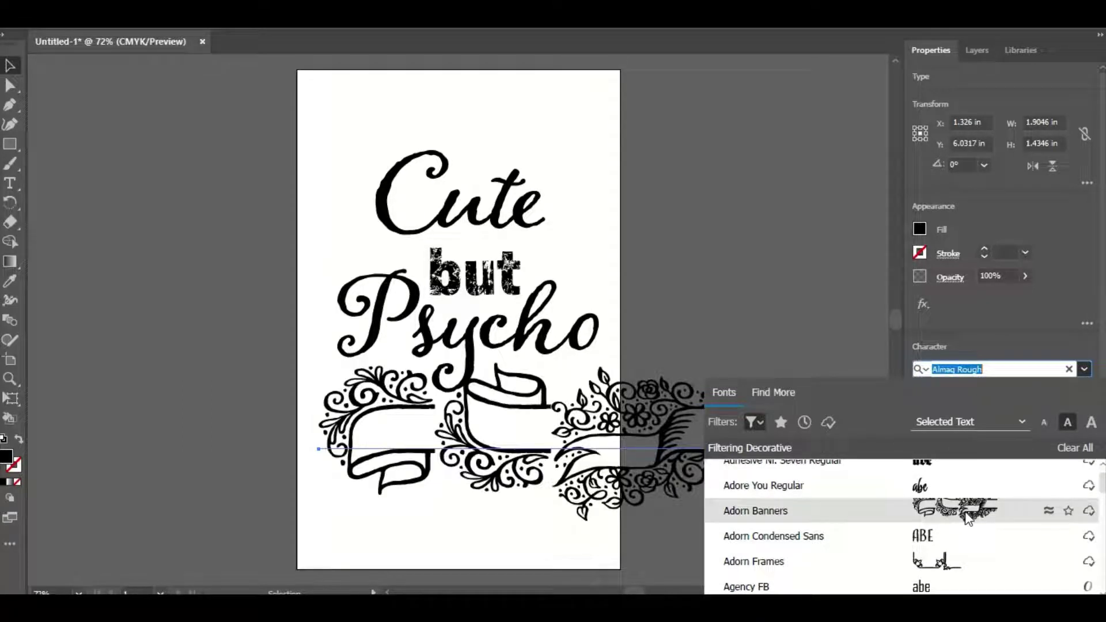
{"action": "left_click", "coordinate": [968, 512]}
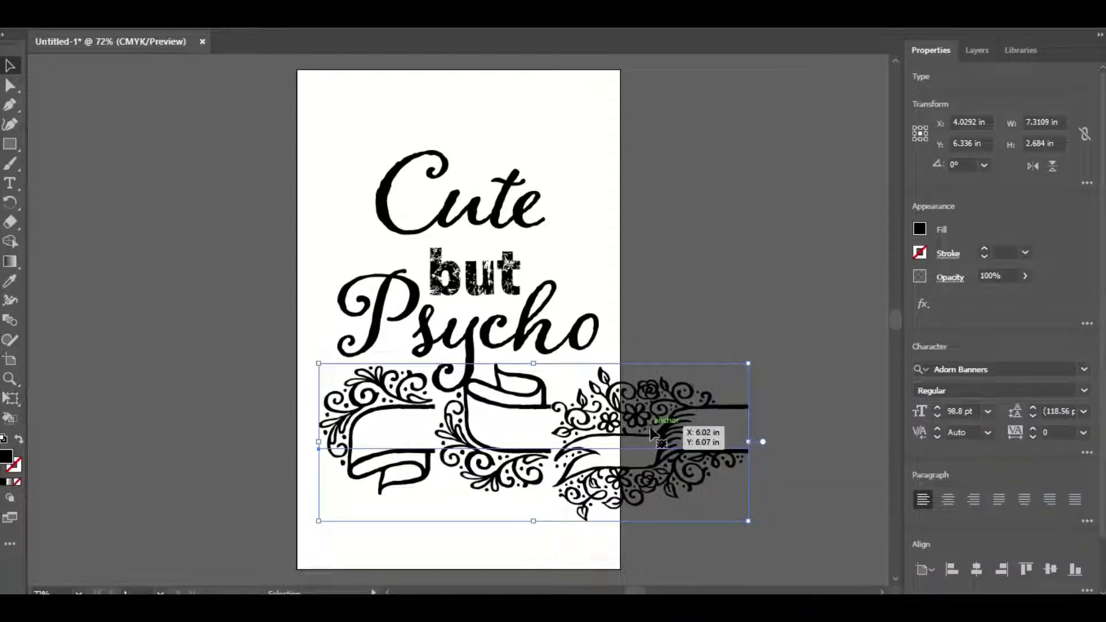
Delete the first two letters of the banner text and add "c" at its end to form one continuous floral ribbon
{"action": "double_click", "coordinate": [687, 470]}
{"action": "key", "text": "Left"}
{"action": "key", "text": "Left"}
{"action": "key", "text": "Right"}
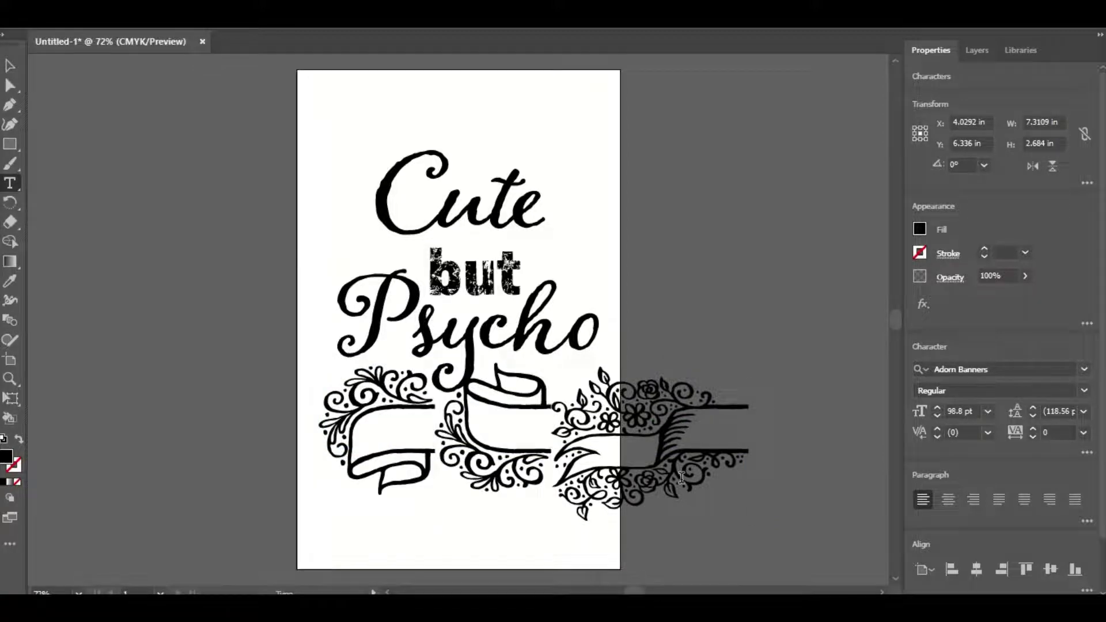
{"action": "key", "text": "BackSpace"}
{"action": "key", "text": "BackSpace"}
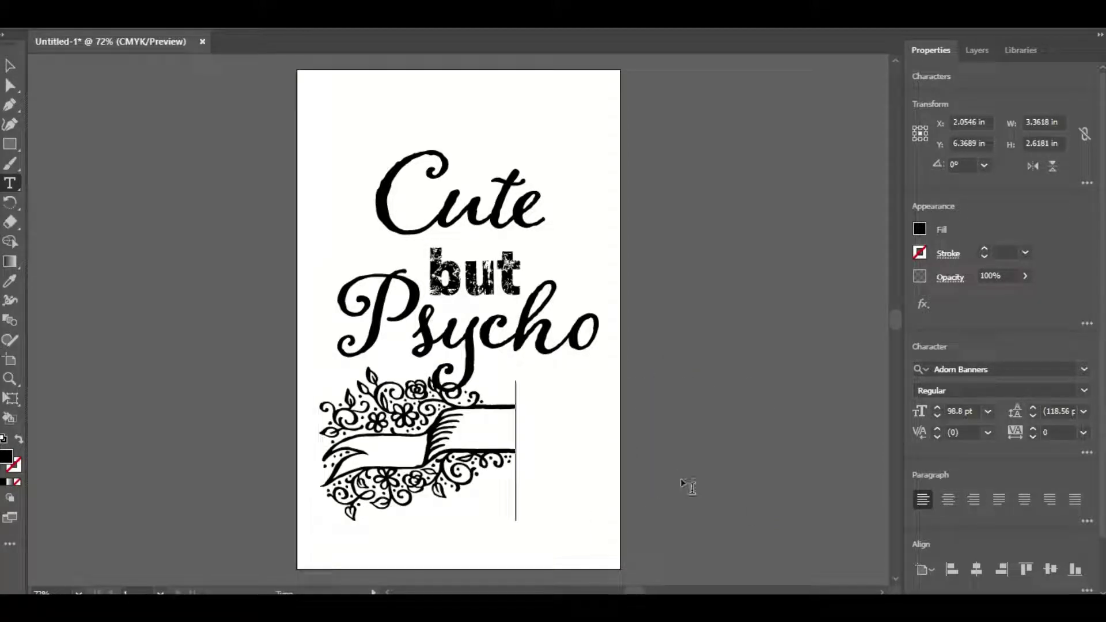
{"action": "type", "text": "c"}
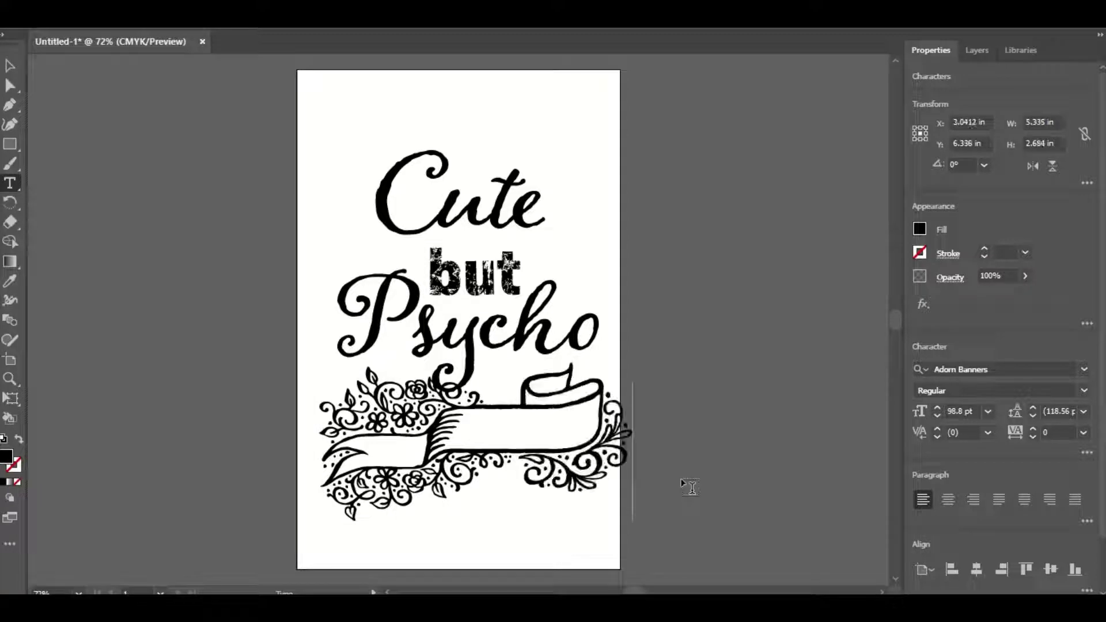
Enlarge the floral ribbon banner to about 152 pt so it spans beyond the artboard's width
{"action": "left_click", "coordinate": [10, 66]}
{"action": "left_click_drag", "start_coordinate": [490, 447], "coordinate": [418, 389]}
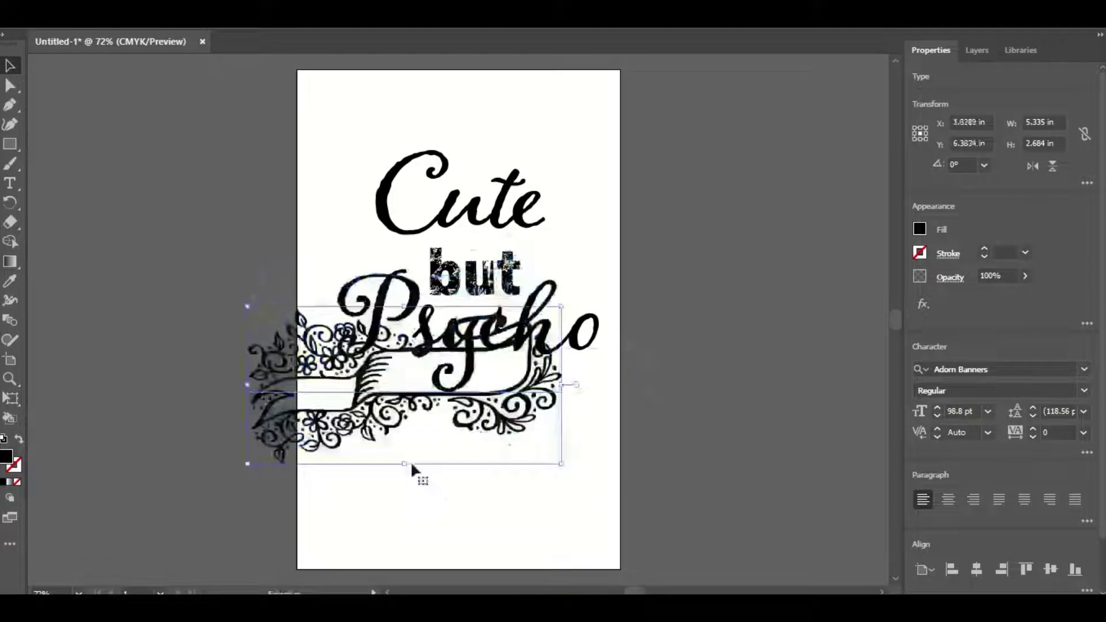
{"action": "left_click_drag", "start_coordinate": [406, 468], "coordinate": [402, 552]}
{"action": "left_click_drag", "start_coordinate": [548, 421], "coordinate": [606, 452]}
{"action": "left_click_drag", "start_coordinate": [311, 468], "coordinate": [225, 468]}
{"action": "left_click_drag", "start_coordinate": [468, 454], "coordinate": [451, 434]}
Move "Psycho" off the artboard to the right and place "but" below the floral banner
{"action": "left_click", "coordinate": [738, 358]}
{"action": "left_click_drag", "start_coordinate": [487, 325], "coordinate": [818, 444]}
{"action": "left_click_drag", "start_coordinate": [450, 287], "coordinate": [530, 271]}
{"action": "left_click", "coordinate": [718, 284]}
{"action": "left_click", "coordinate": [759, 262]}
{"action": "key", "text": "t"}
{"action": "left_click", "coordinate": [444, 231]}
{"action": "left_click", "coordinate": [5, 67]}
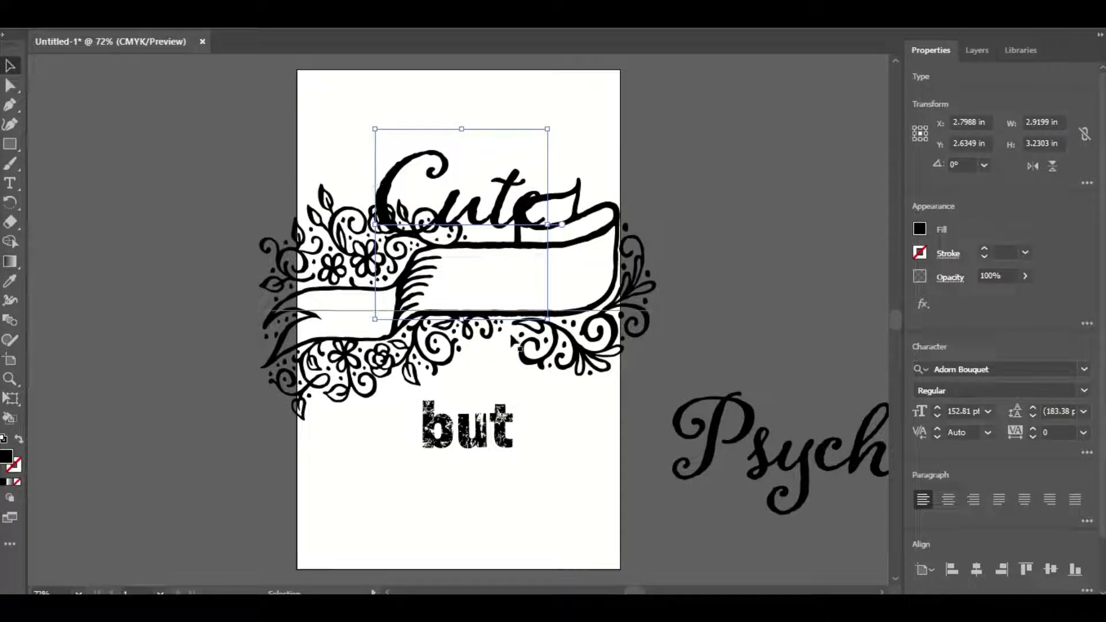
{"action": "left_click", "coordinate": [358, 198]}
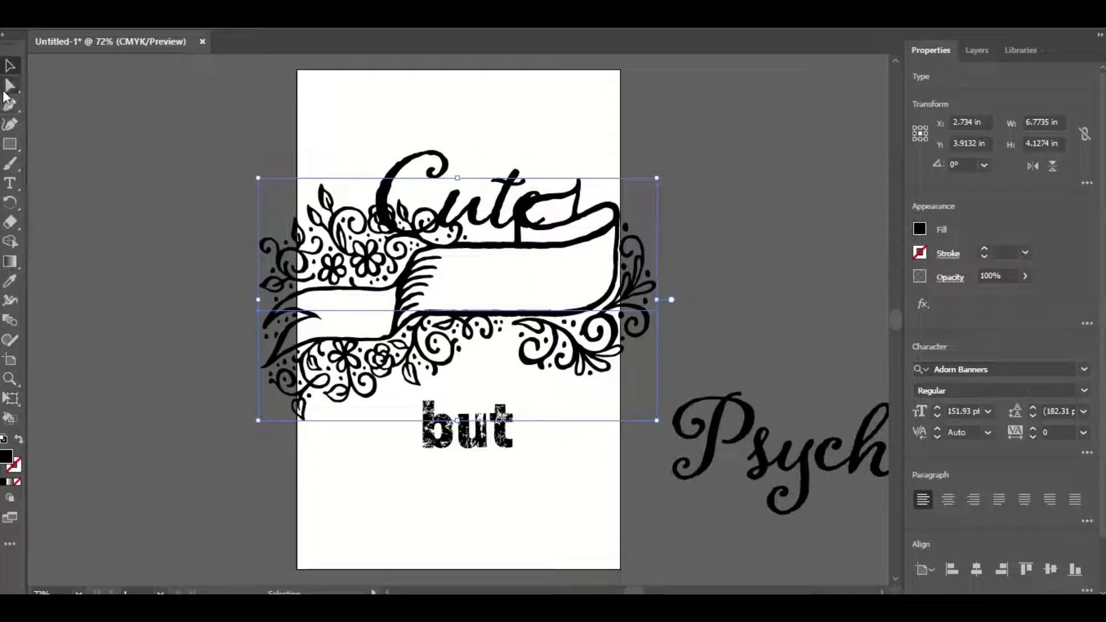
{"action": "left_click", "coordinate": [10, 85]}
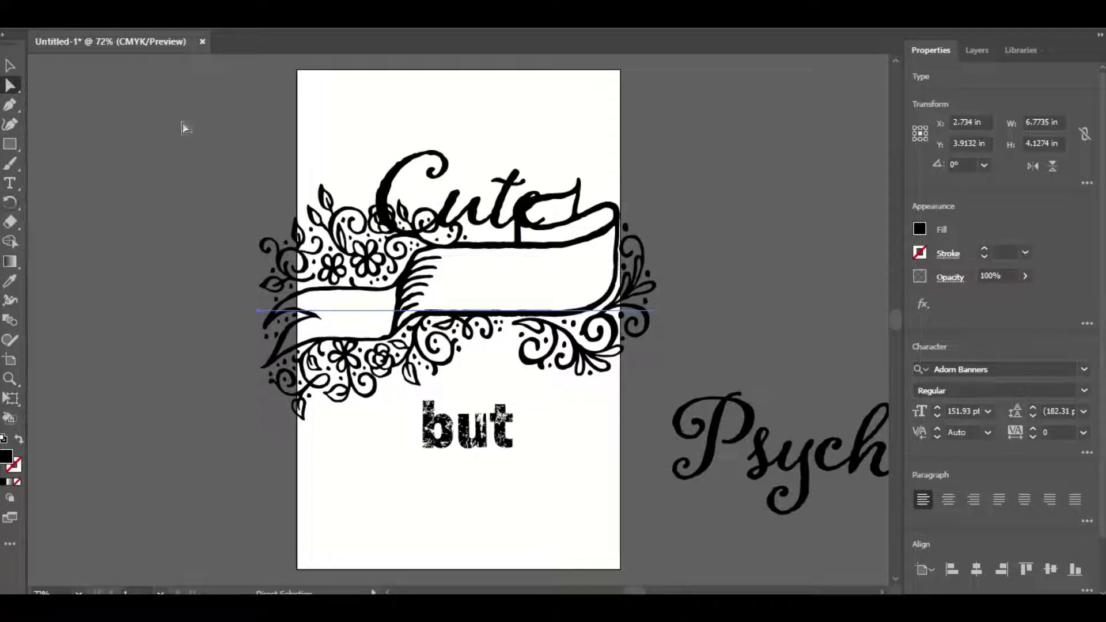
{"action": "left_click", "coordinate": [10, 66]}
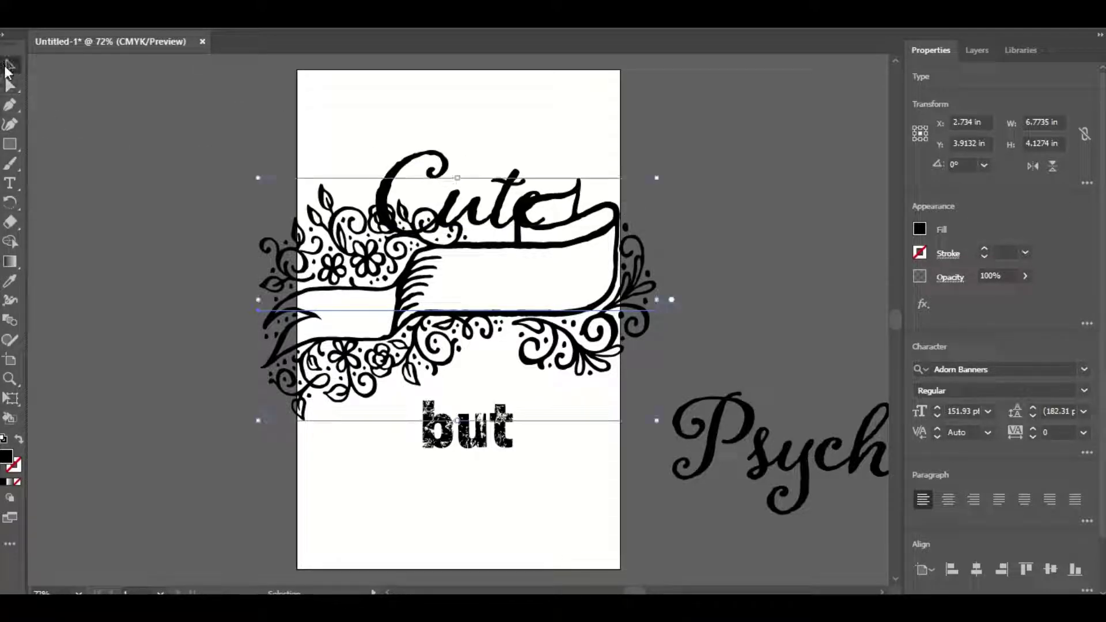
Shrink "Cute" and move the floral banner to the top of the artboard, leaving the word just below it
{"action": "left_click", "coordinate": [405, 172]}
{"action": "left_click_drag", "start_coordinate": [406, 170], "coordinate": [453, 252]}
{"action": "left_click_drag", "start_coordinate": [510, 211], "coordinate": [509, 249]}
{"action": "left_click_drag", "start_coordinate": [600, 332], "coordinate": [483, 215]}
{"action": "key", "text": "a"}
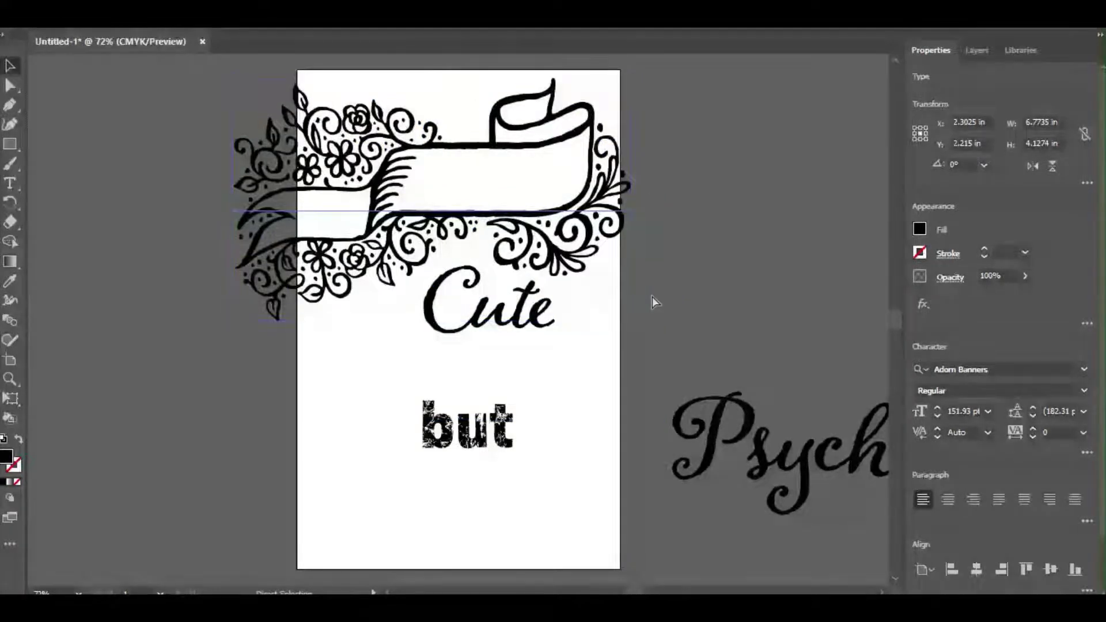
{"action": "left_click", "coordinate": [652, 296]}
{"action": "key", "text": "v"}
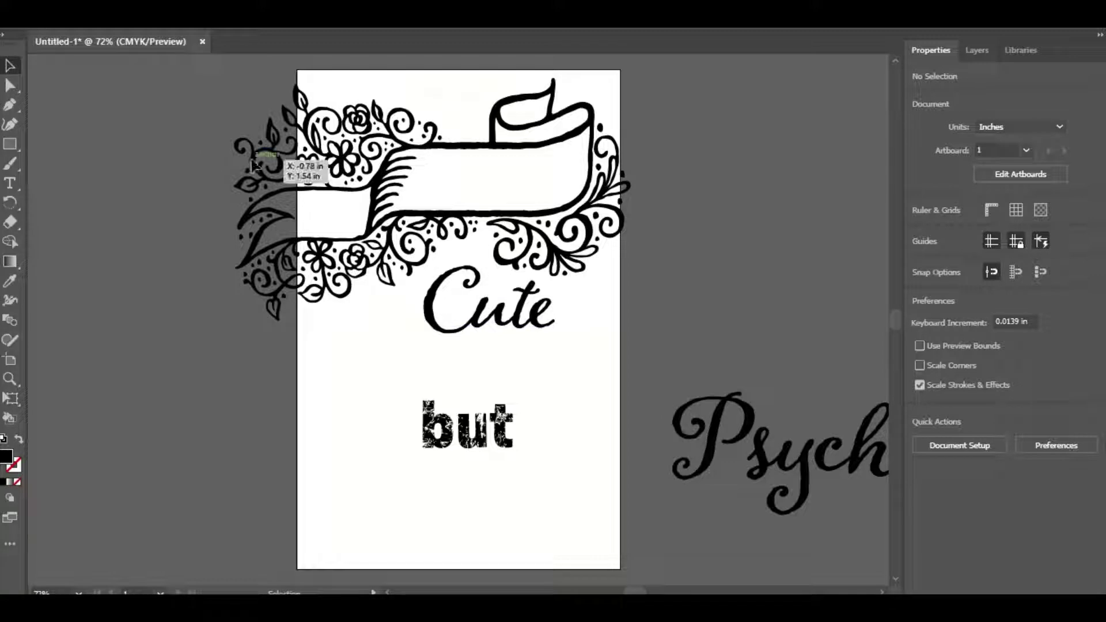
Place "Cute" inside the banner's ribbon, reduce its height to about 102.68 pt and nudge it slightly up
{"action": "left_click_drag", "start_coordinate": [535, 303], "coordinate": [533, 173]}
{"action": "left_click_drag", "start_coordinate": [491, 130], "coordinate": [493, 144]}
{"action": "left_click_drag", "start_coordinate": [520, 233], "coordinate": [519, 222]}
{"action": "left_click_drag", "start_coordinate": [492, 265], "coordinate": [492, 251]}
{"action": "left_click_drag", "start_coordinate": [520, 185], "coordinate": [521, 195]}
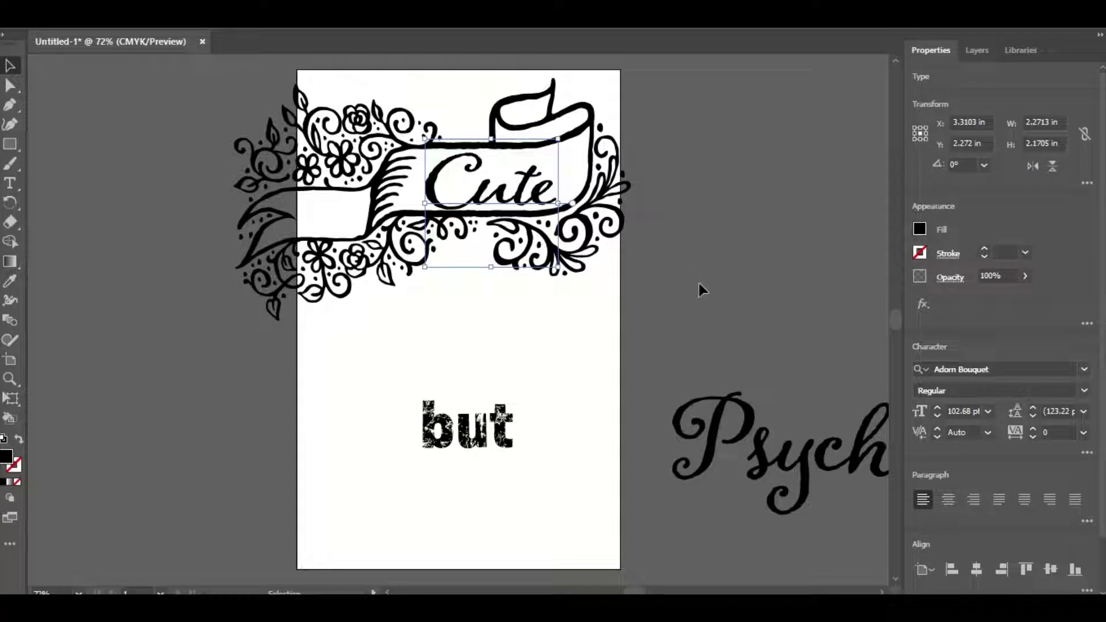
{"action": "key", "text": "Up"}
{"action": "key", "text": "Up"}
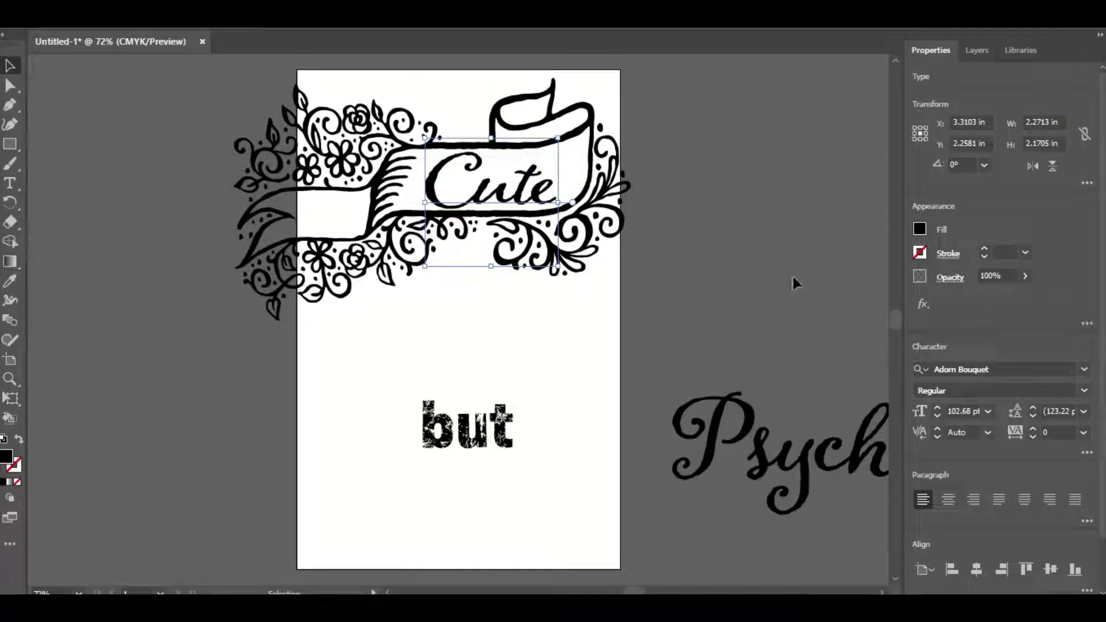
{"action": "left_click", "coordinate": [760, 282]}
Tilt "but" upward to the right beneath the banner and bring "Psycho" back onto the artboard directly below it
{"action": "left_click_drag", "start_coordinate": [468, 445], "coordinate": [492, 302]}
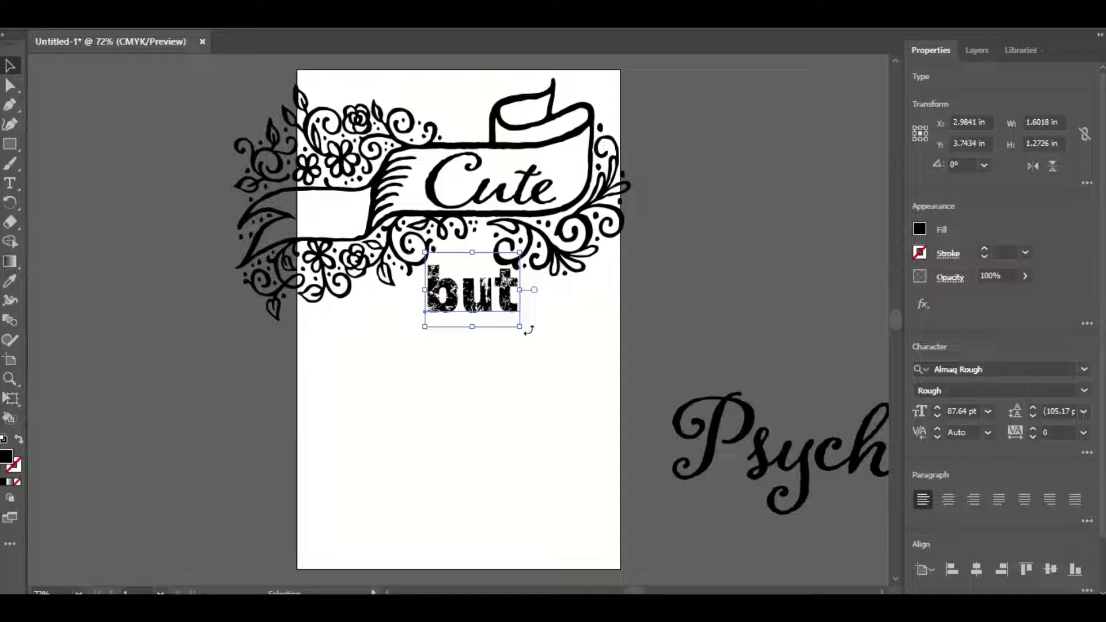
{"action": "mouse_move", "coordinate": [528, 330]}
{"action": "left_mouse_down"}
{"action": "mouse_move", "coordinate": [530, 303]}
{"action": "mouse_move", "coordinate": [529, 316]}
{"action": "left_mouse_up"}
{"action": "mouse_move", "coordinate": [467, 294]}
{"action": "left_mouse_down"}
{"action": "mouse_move", "coordinate": [478, 293]}
{"action": "mouse_move", "coordinate": [454, 294]}
{"action": "left_mouse_up"}
{"action": "left_click", "coordinate": [604, 337]}
{"action": "left_click_drag", "start_coordinate": [764, 453], "coordinate": [410, 352]}
{"action": "left_click", "coordinate": [640, 485]}
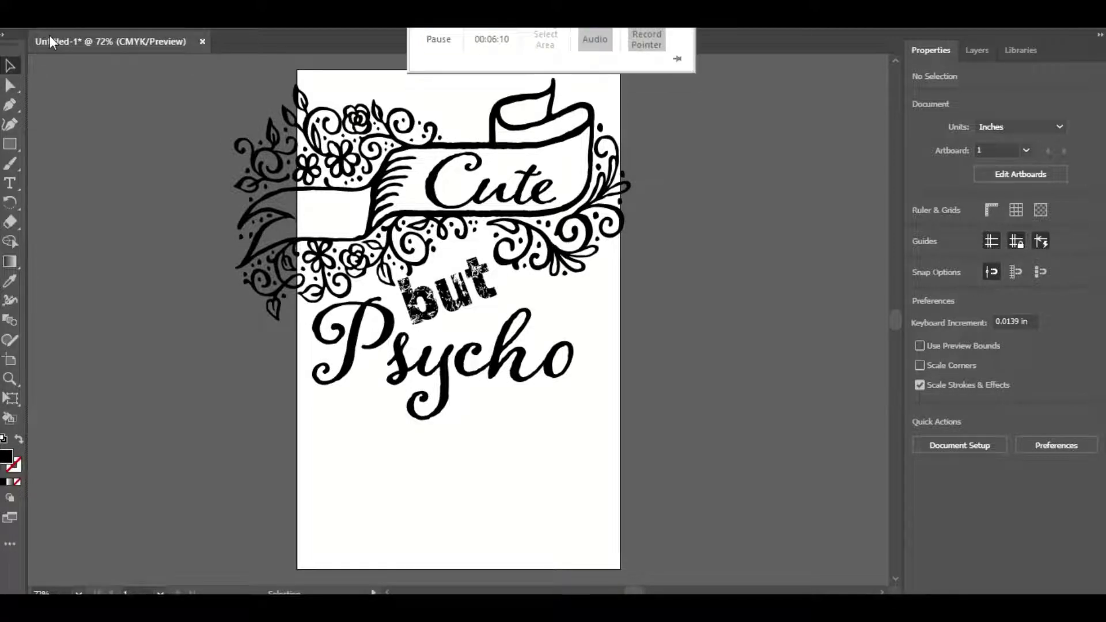
Unlock all objects in the document and clear the selection
{"action": "mouse_move", "coordinate": [213, 29]}
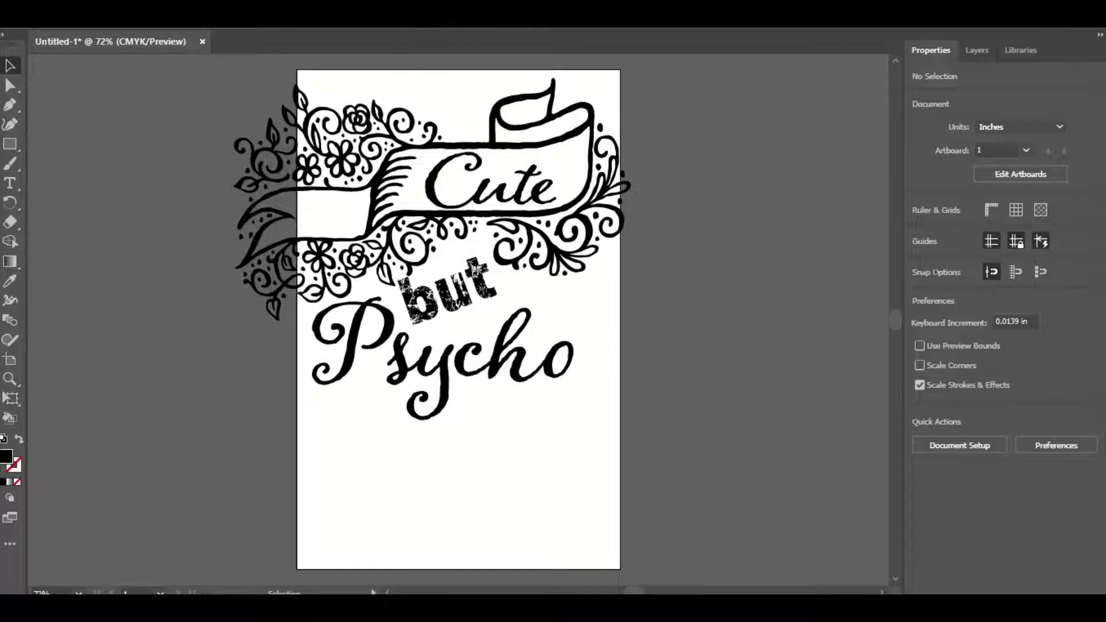
{"action": "mouse_move", "coordinate": [551, 29]}
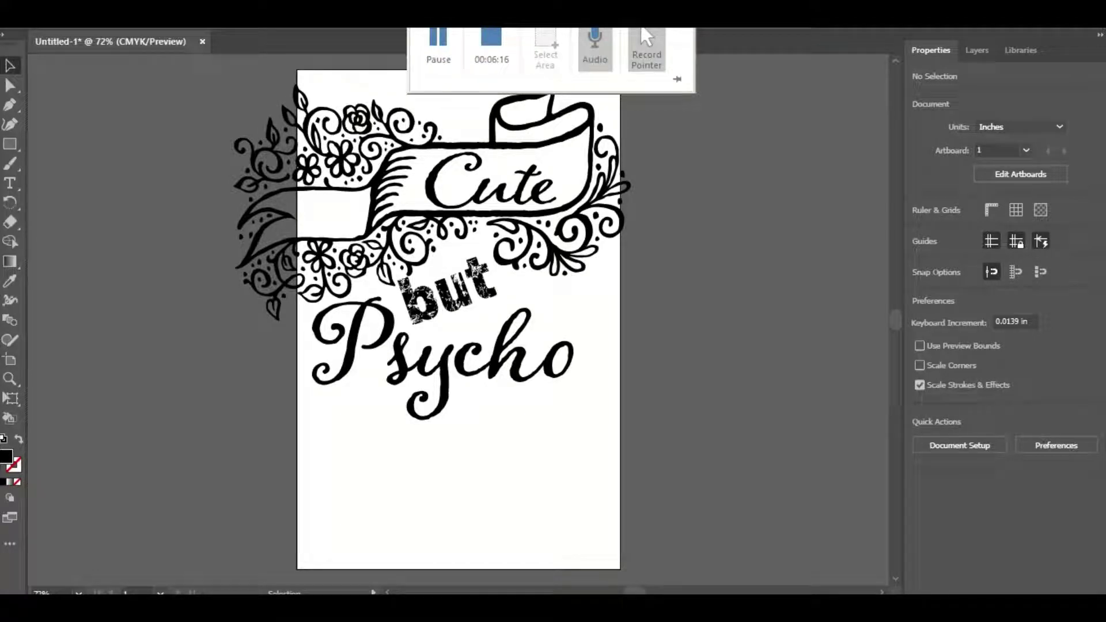
{"action": "left_click", "coordinate": [172, 17]}
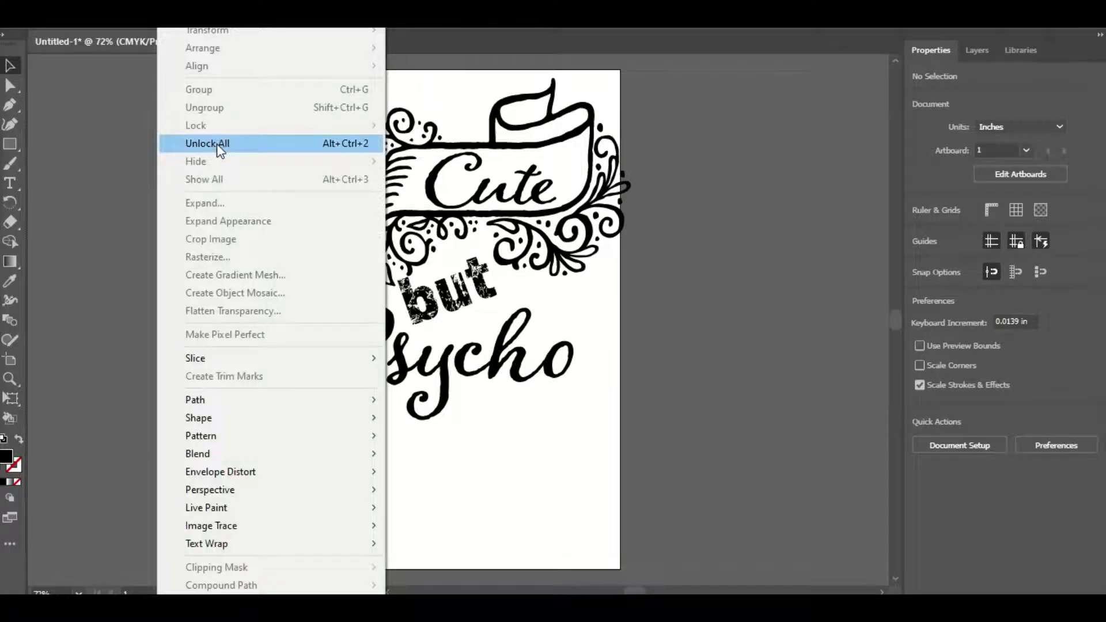
{"action": "left_click", "coordinate": [217, 144]}
{"action": "left_click", "coordinate": [137, 206]}
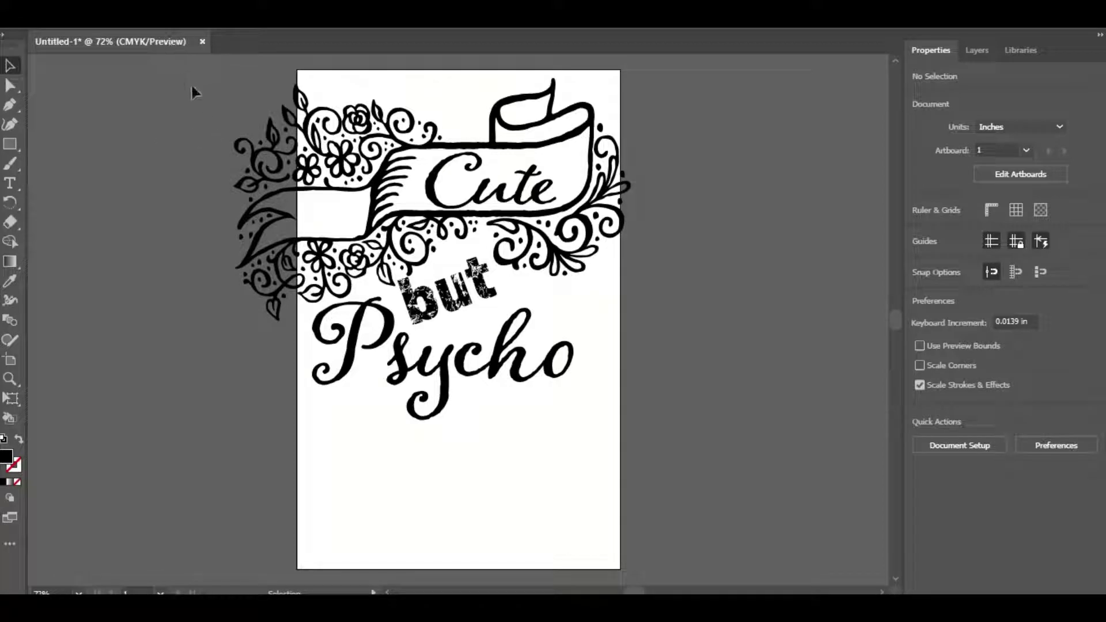
{"action": "left_click_drag", "start_coordinate": [191, 85], "coordinate": [707, 435]}
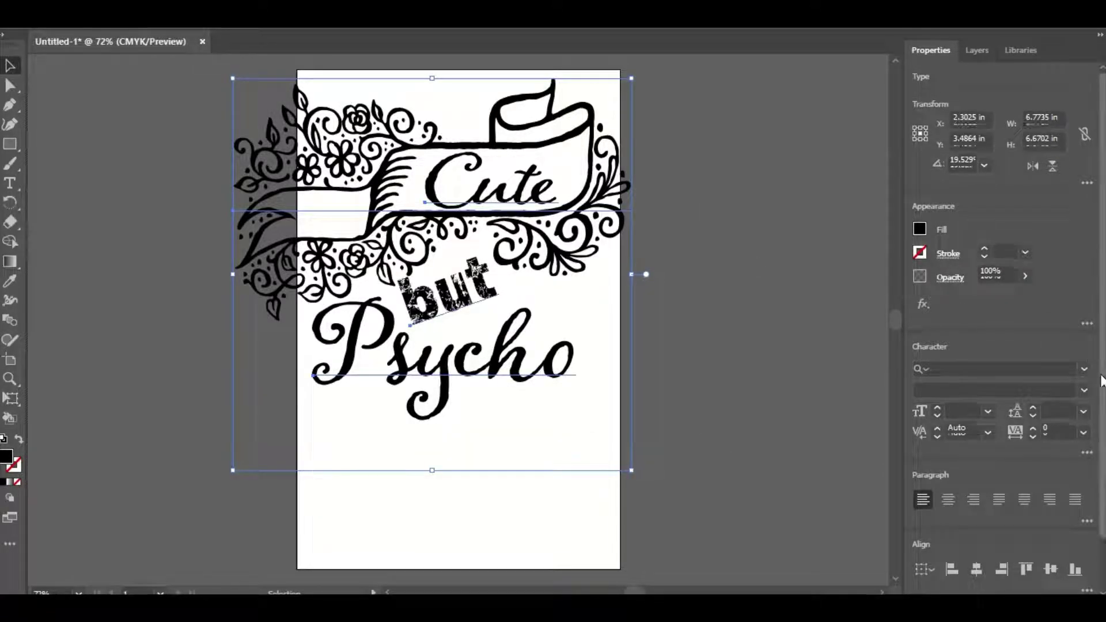
{"action": "scroll", "coordinate": [1102, 428], "scroll_direction": "down", "scroll_amount": 2}
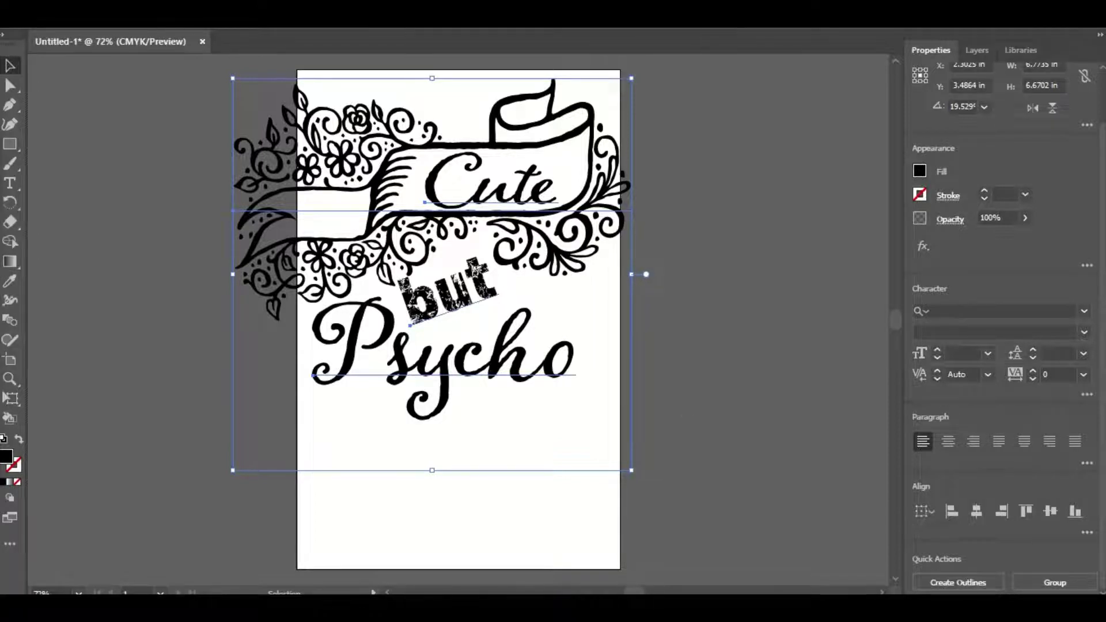
{"action": "key", "text": "alt+t"}
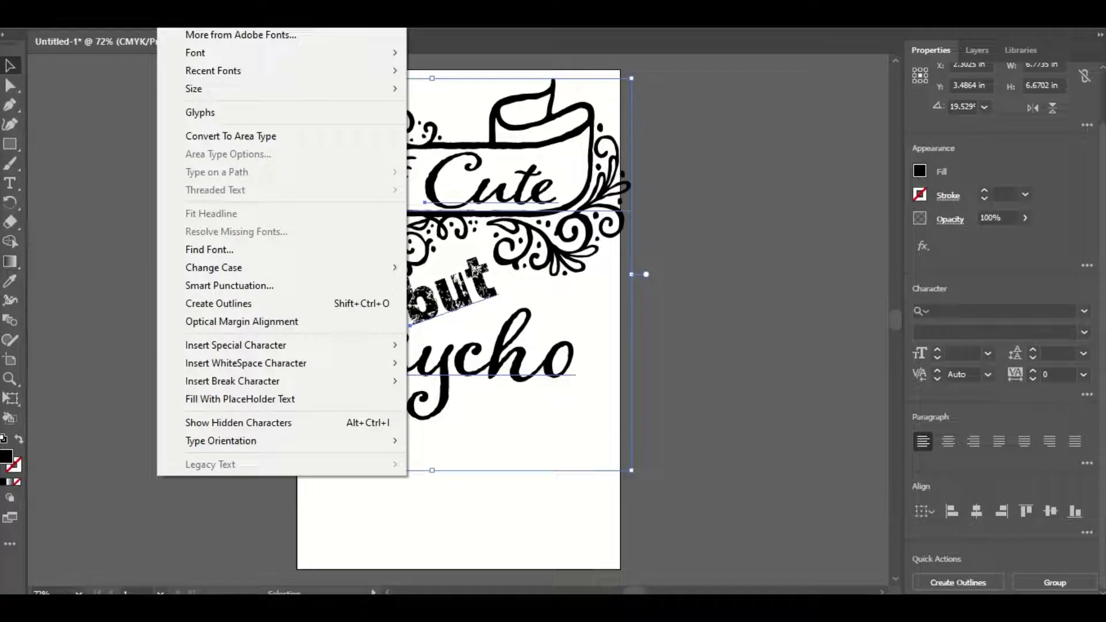
{"action": "key", "text": "Left"}
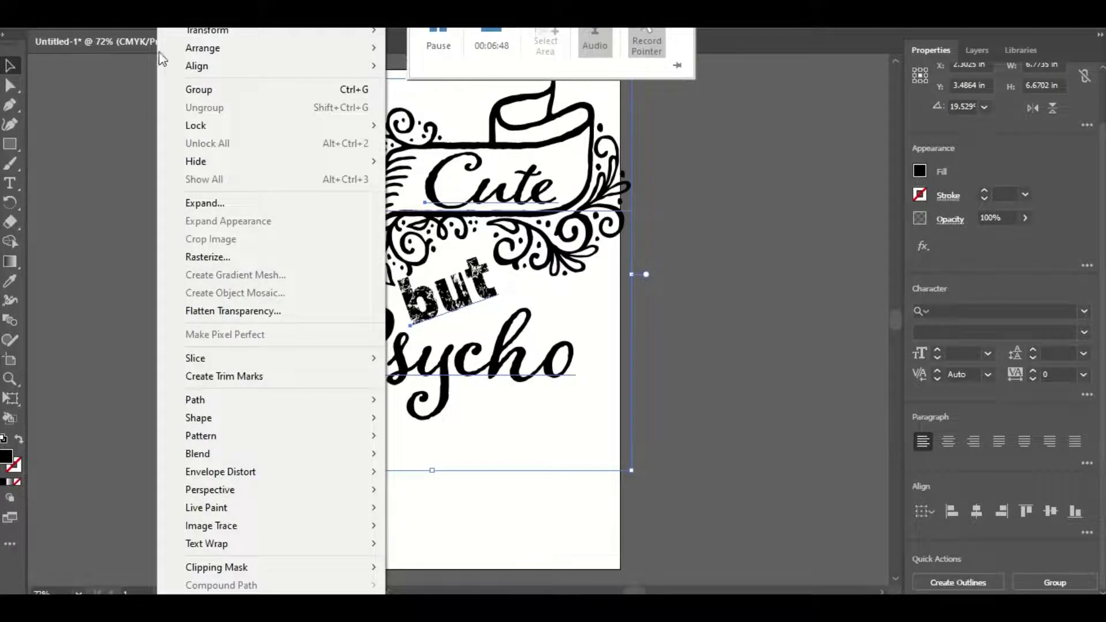
{"action": "left_click", "coordinate": [115, 130]}
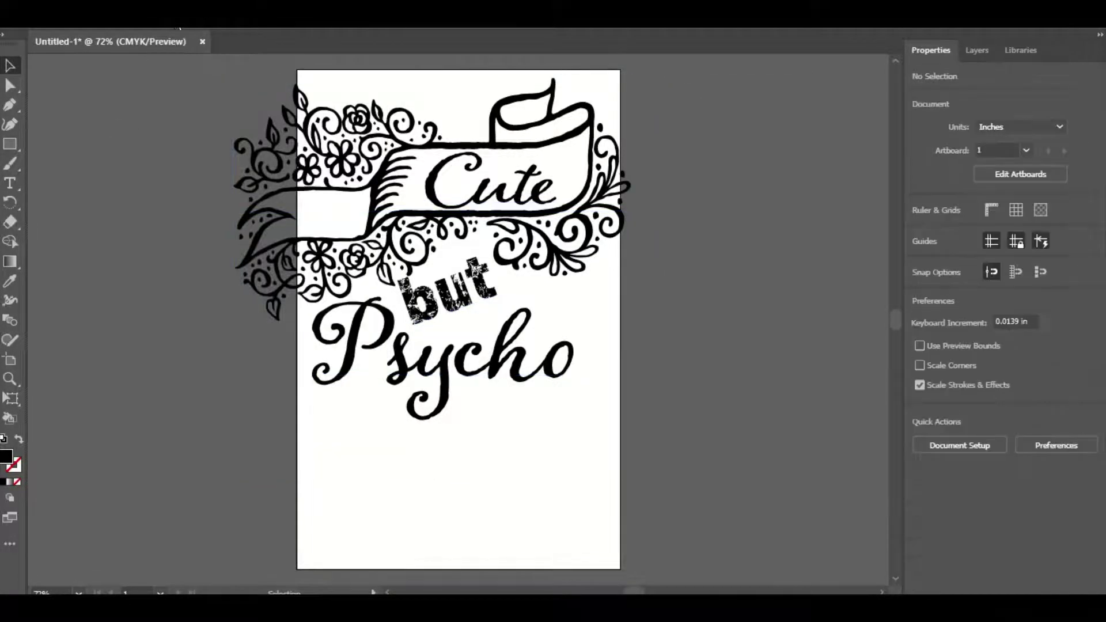
{"action": "left_click", "coordinate": [177, 26]}
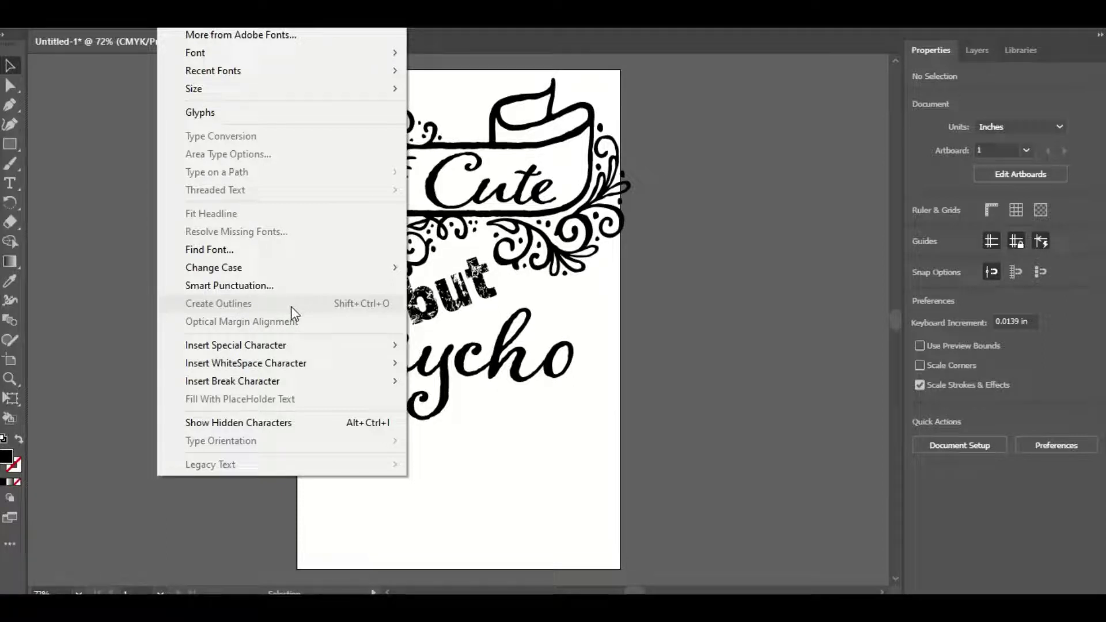
{"action": "left_click", "coordinate": [109, 196]}
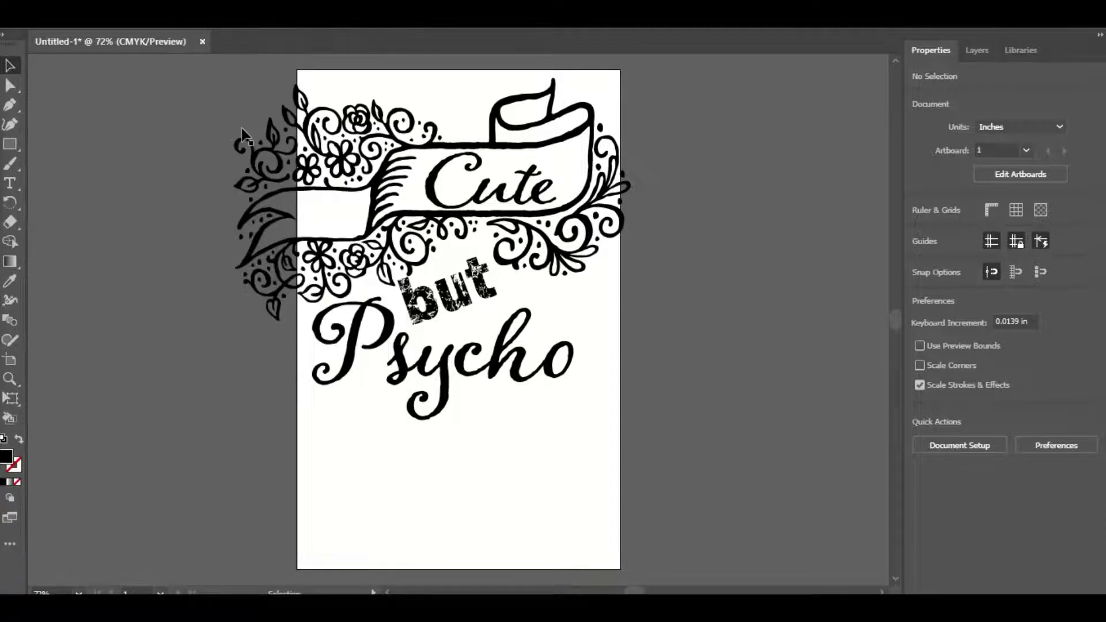
Convert all three words to outlines and combine them with the floral banner into one group
{"action": "key", "text": "ctrl+a"}
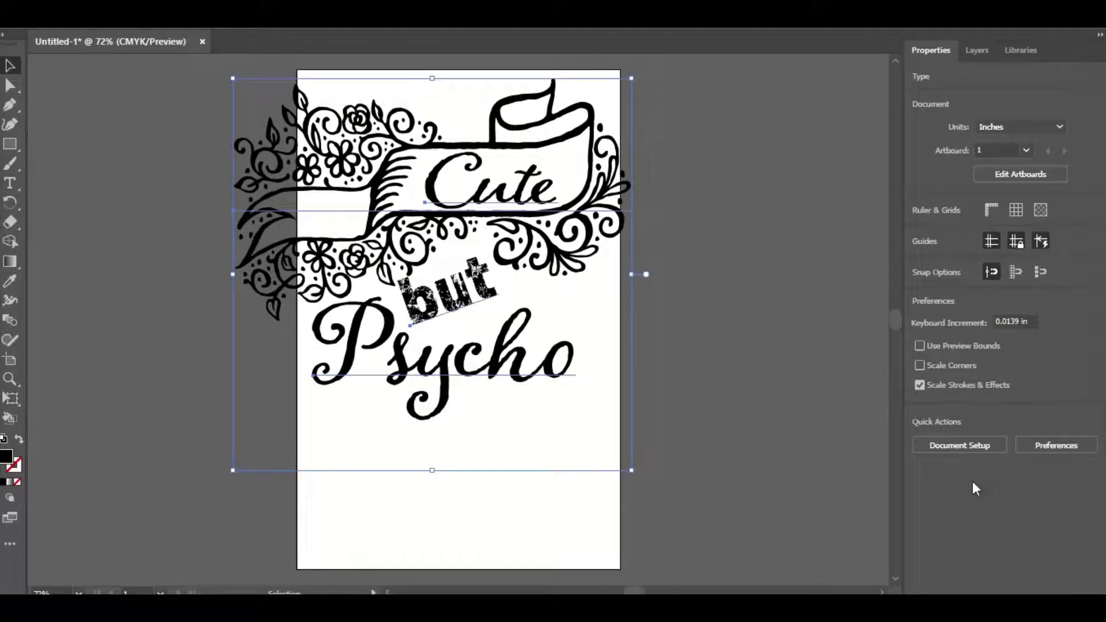
{"action": "scroll", "coordinate": [977, 524], "scroll_direction": "down", "scroll_amount": 2}
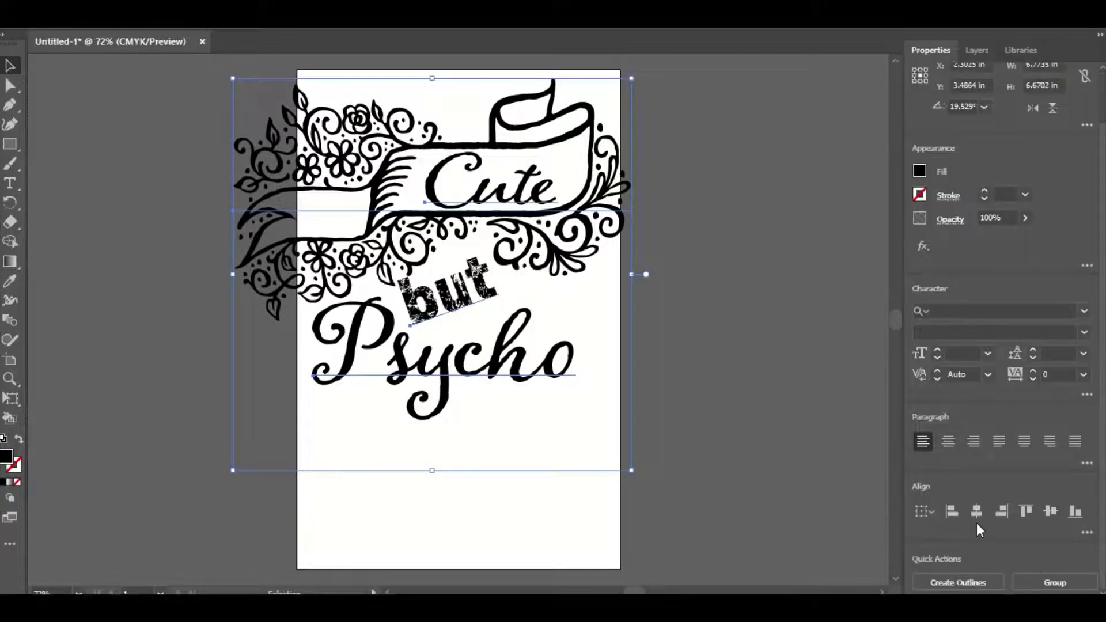
{"action": "left_click", "coordinate": [950, 581]}
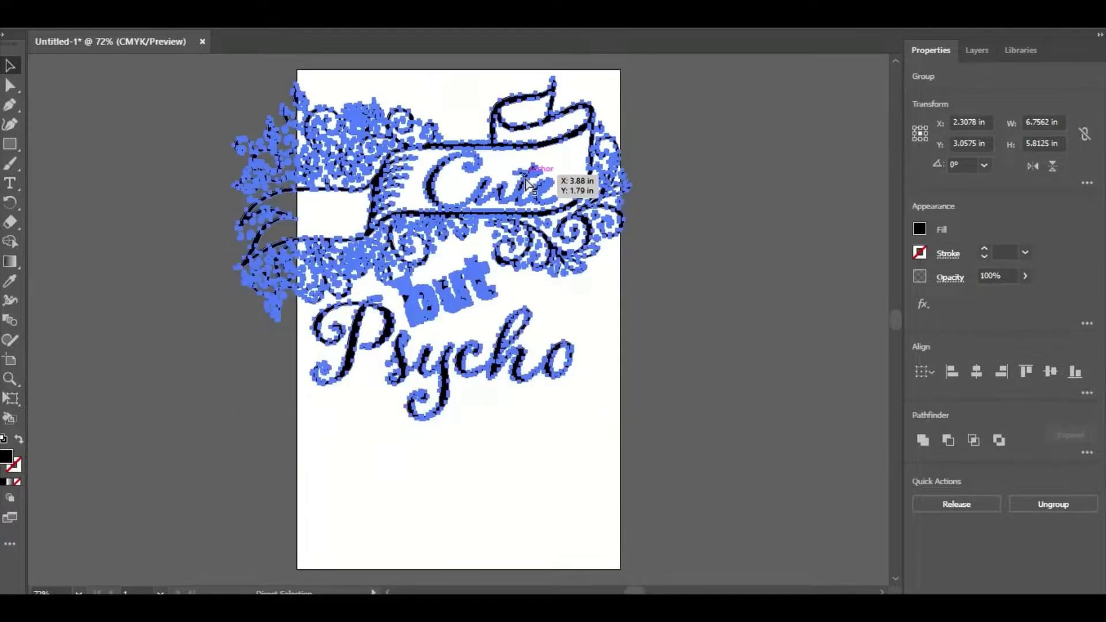
{"action": "scroll", "coordinate": [527, 182], "scroll_direction": "up", "scroll_amount": 4}
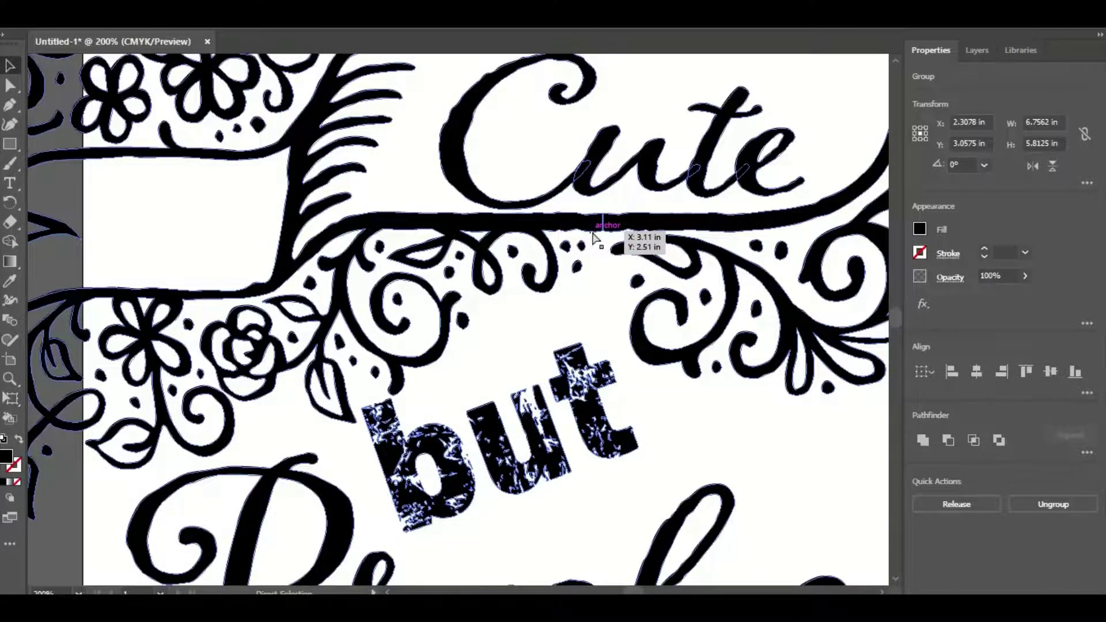
{"action": "key", "text": "ctrl+minus"}
{"action": "key", "text": "ctrl+minus"}
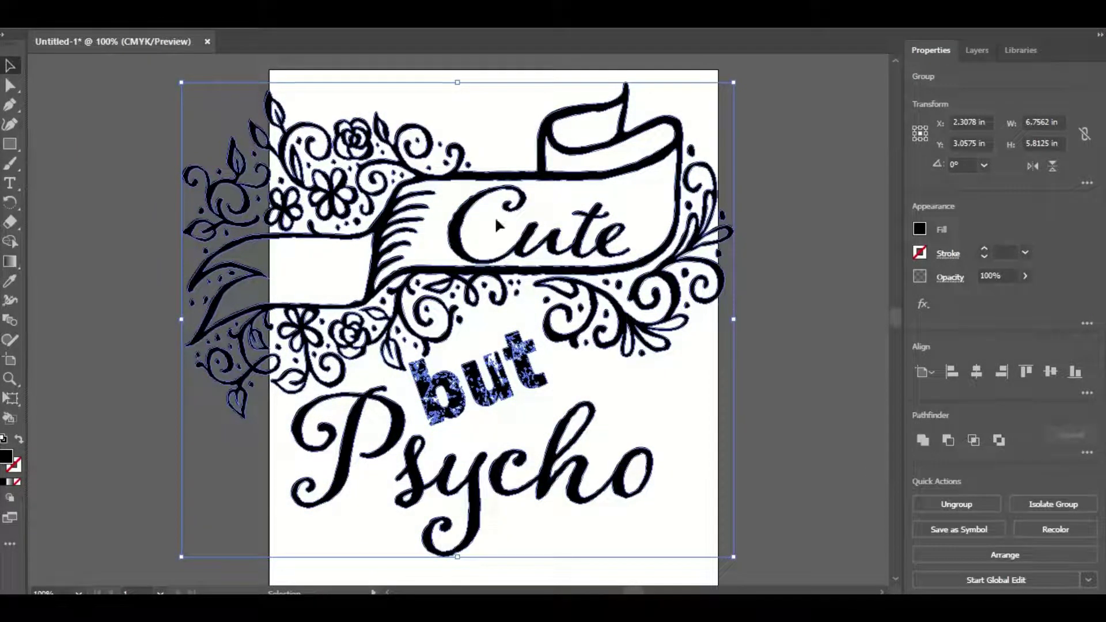
{"action": "left_click", "coordinate": [153, 26]}
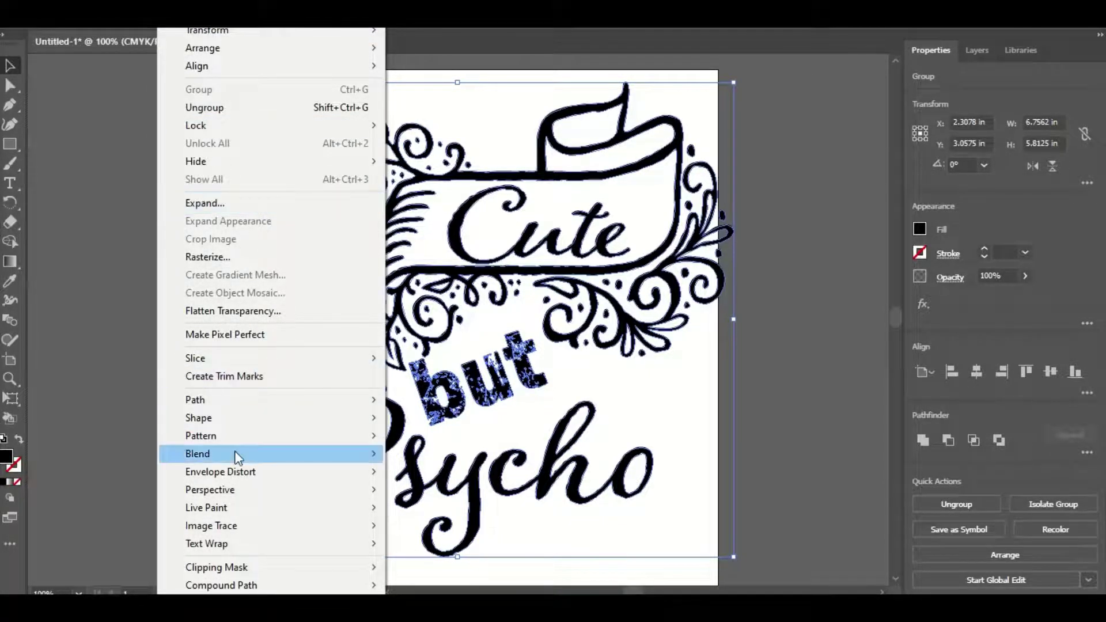
{"action": "mouse_move", "coordinate": [237, 455]}
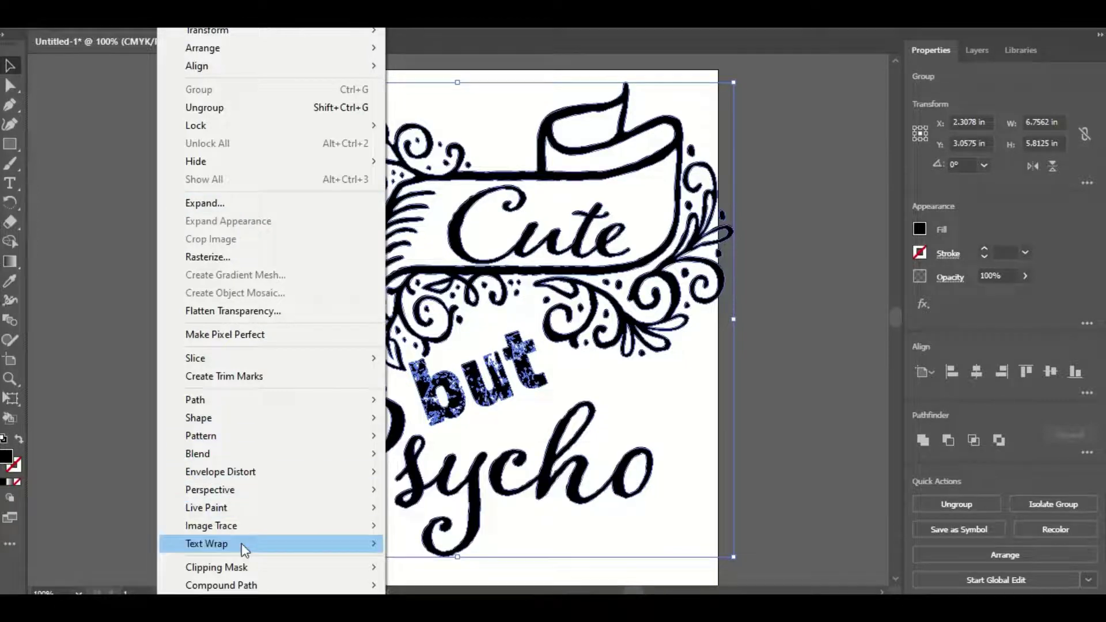
{"action": "scroll", "coordinate": [197, 576], "scroll_direction": "down", "scroll_amount": 3}
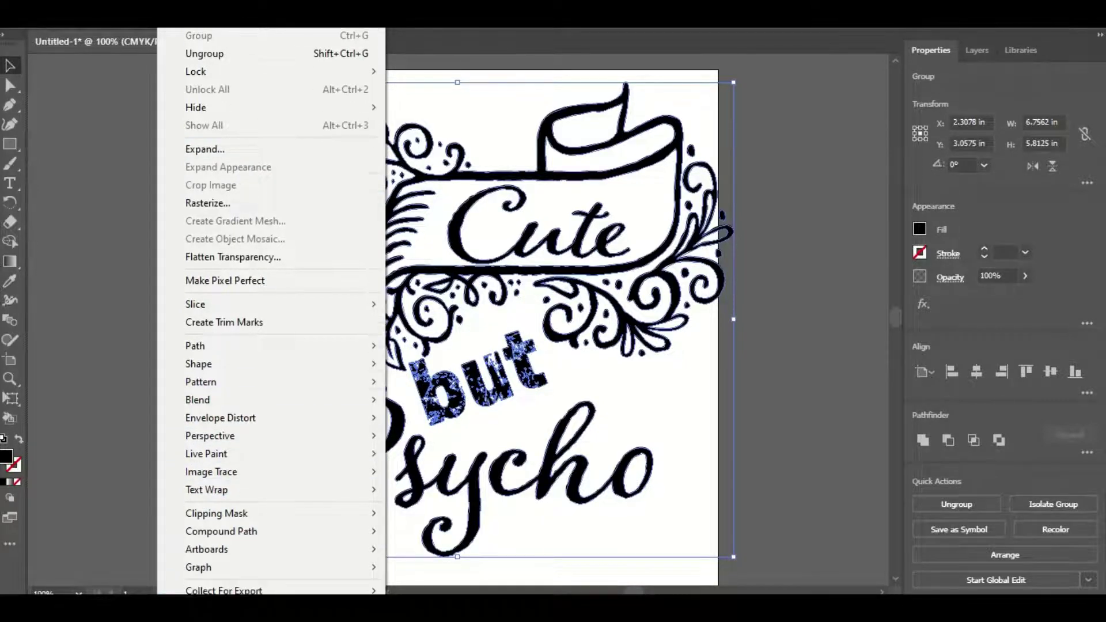
{"action": "left_click", "coordinate": [119, 336]}
{"action": "left_click_drag", "start_coordinate": [144, 133], "coordinate": [689, 502]}
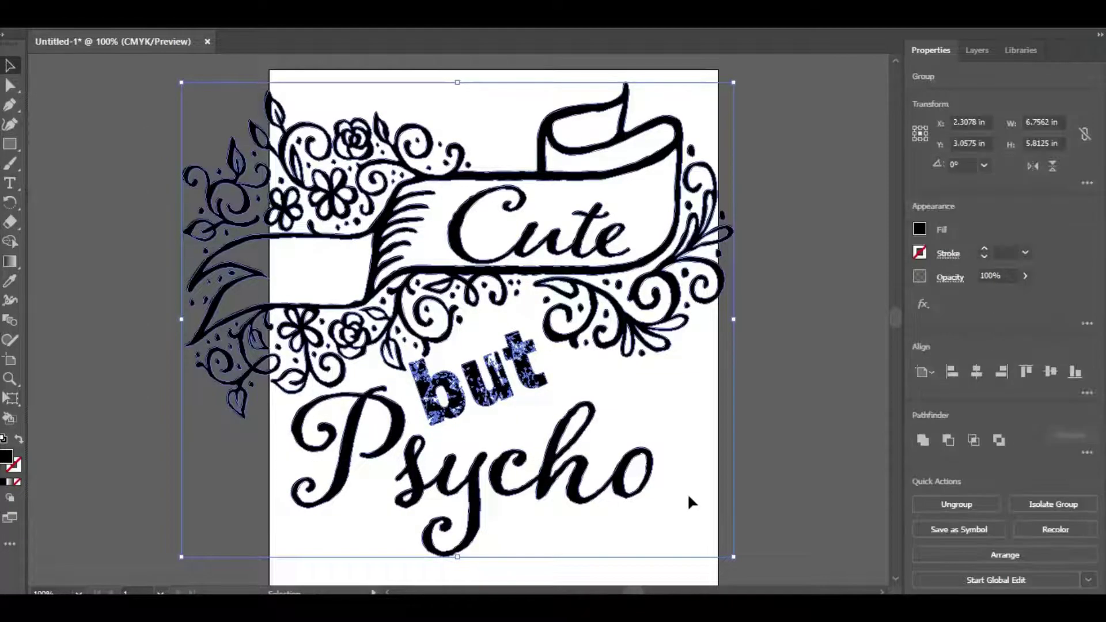
{"action": "key", "text": "ctrl+minus"}
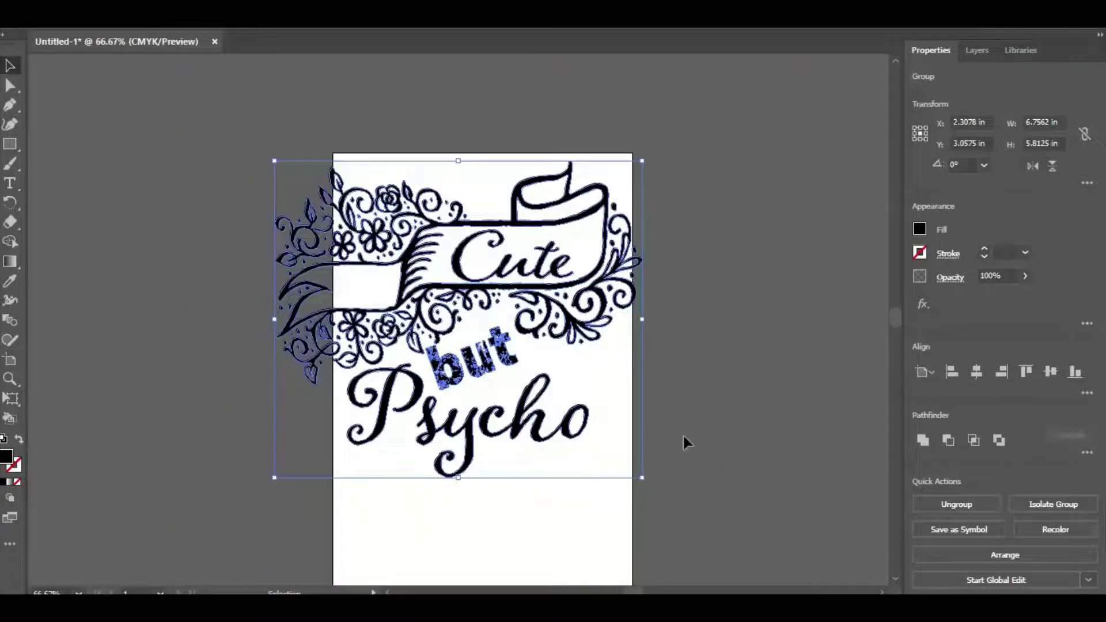
{"action": "left_click", "coordinate": [720, 370]}
{"action": "left_click", "coordinate": [461, 242]}
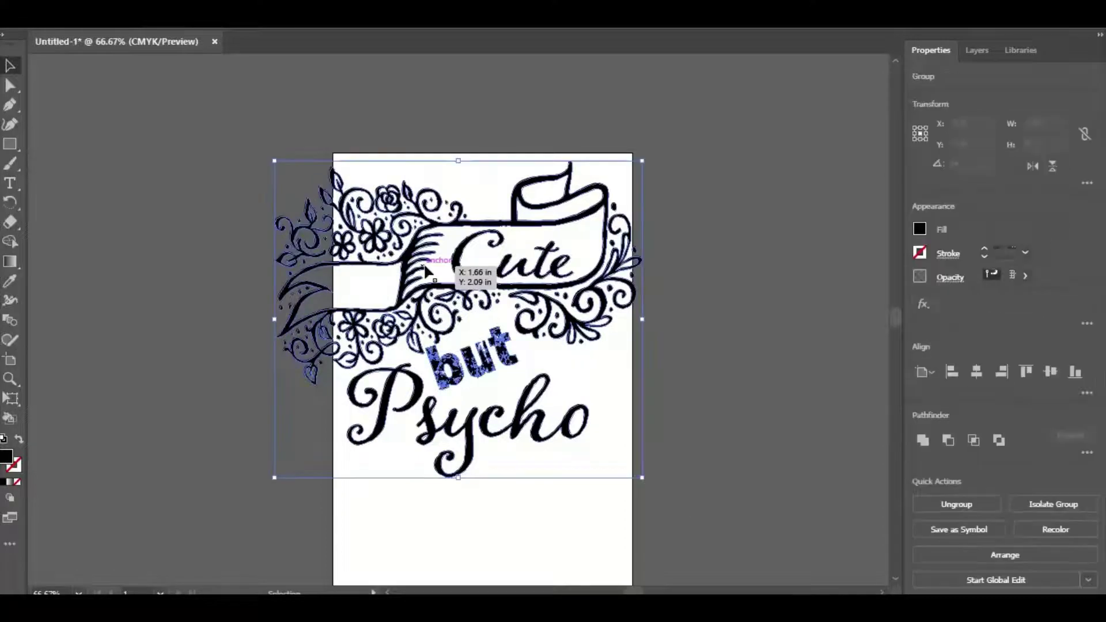
{"action": "left_click", "coordinate": [490, 199]}
{"action": "left_click", "coordinate": [564, 230]}
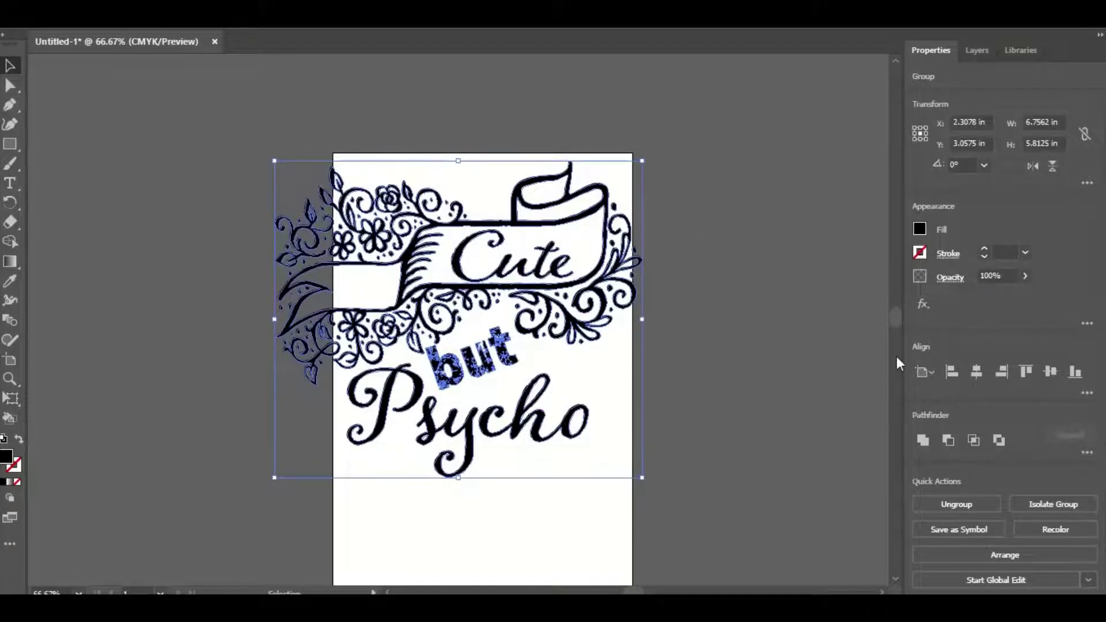
{"action": "left_click", "coordinate": [733, 369]}
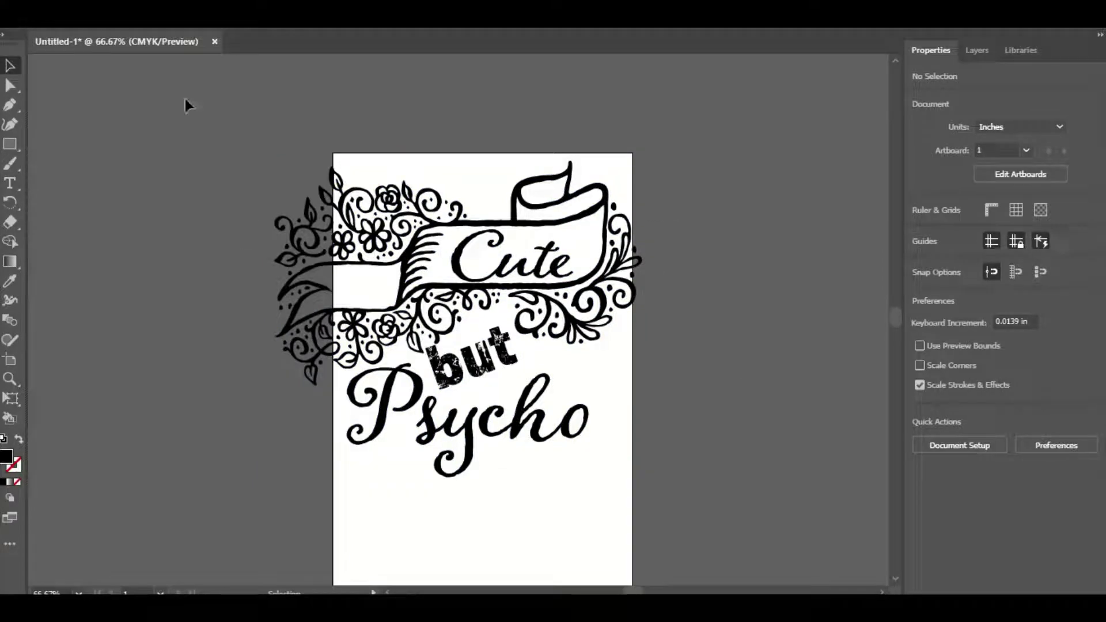
Save the design to the Desktop as an SVG file named "Cute But Psycho", using the SVG 1.1 profile with embedded images
{"action": "left_click", "coordinate": [69, 17]}
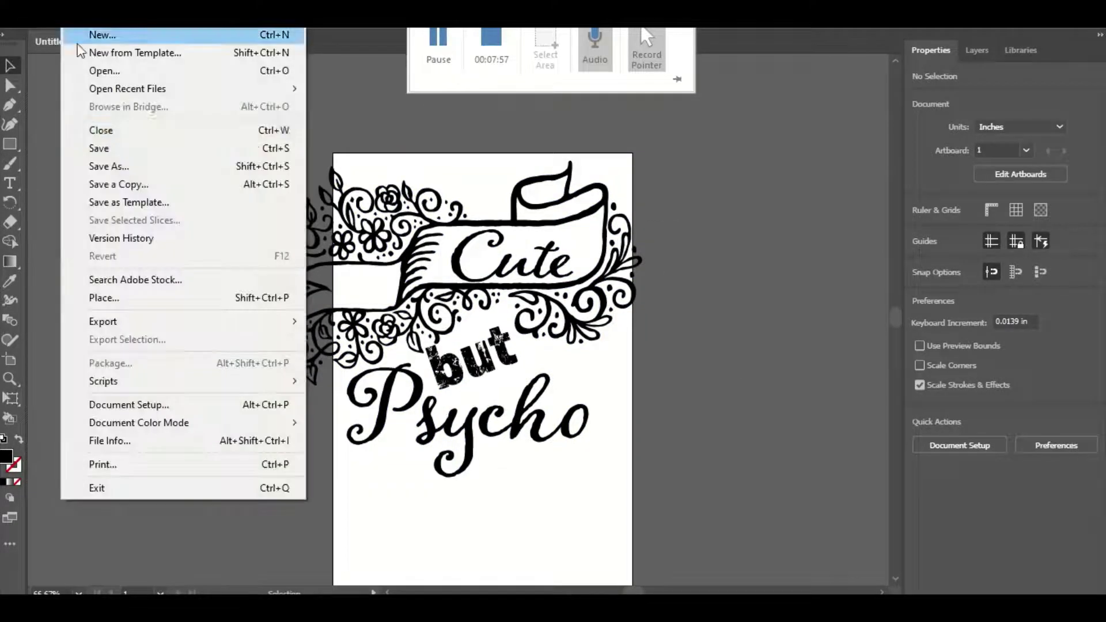
{"action": "left_click", "coordinate": [122, 168]}
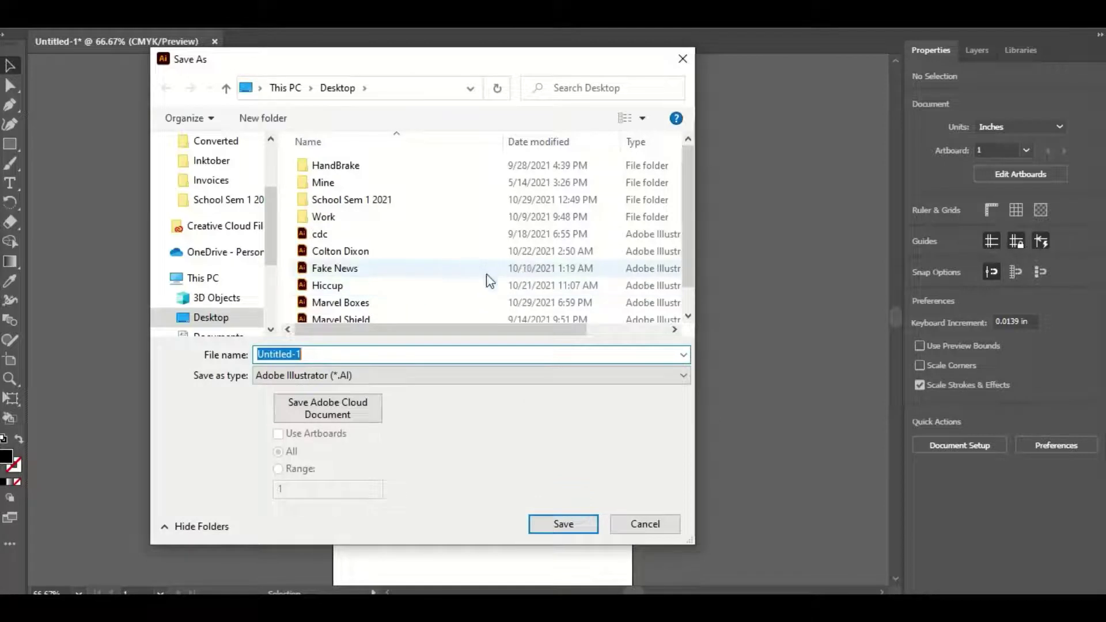
{"action": "left_click", "coordinate": [345, 377]}
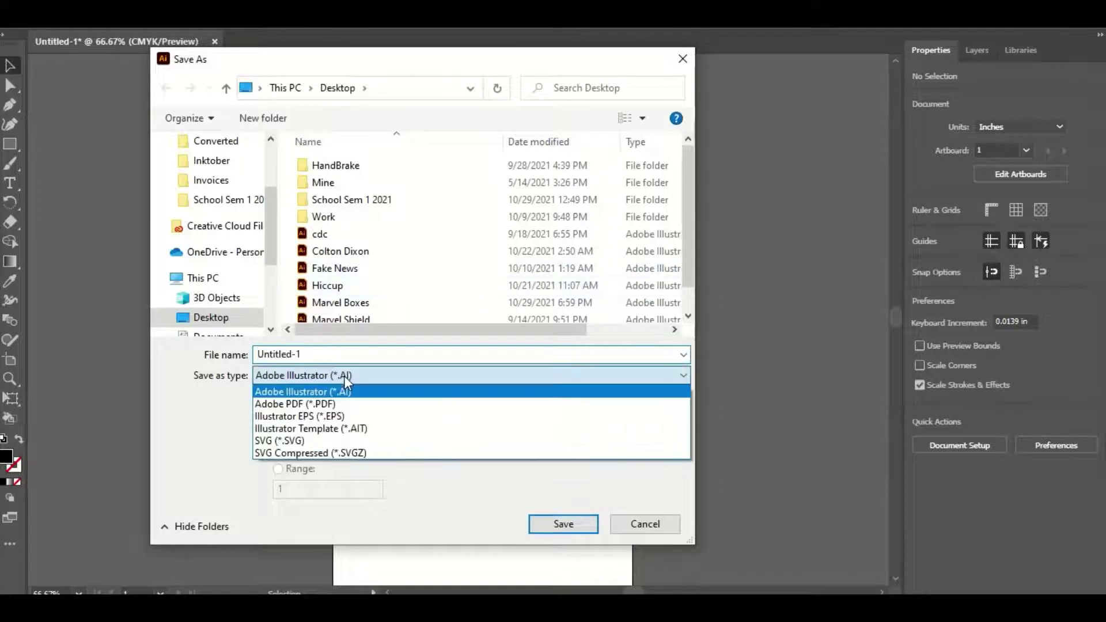
{"action": "left_click", "coordinate": [302, 443]}
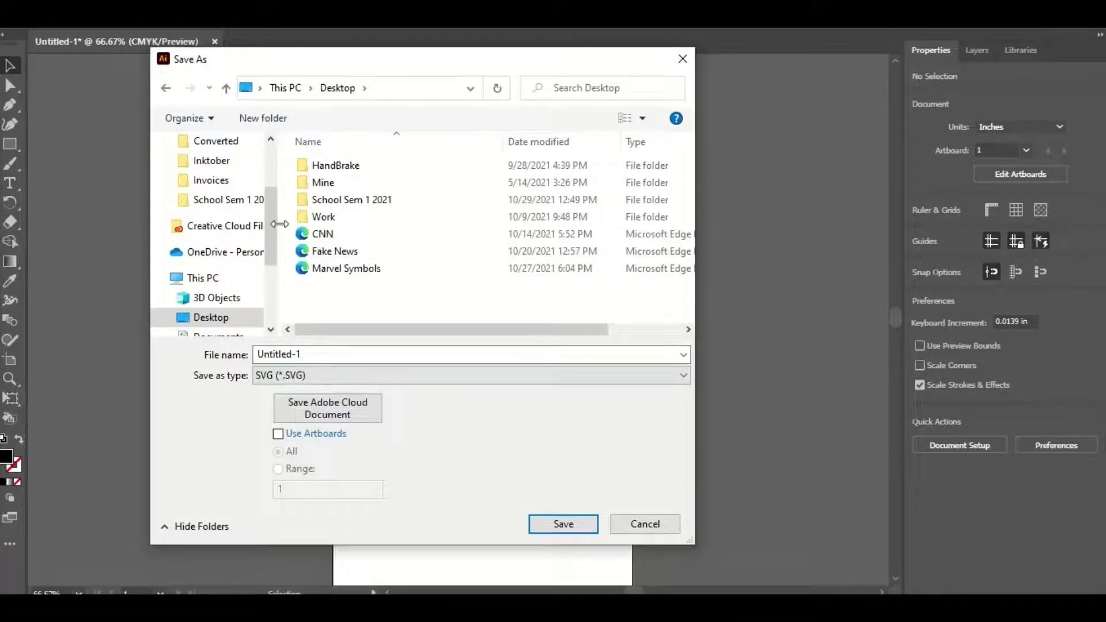
{"action": "scroll", "coordinate": [269, 241], "scroll_direction": "down", "scroll_amount": 2}
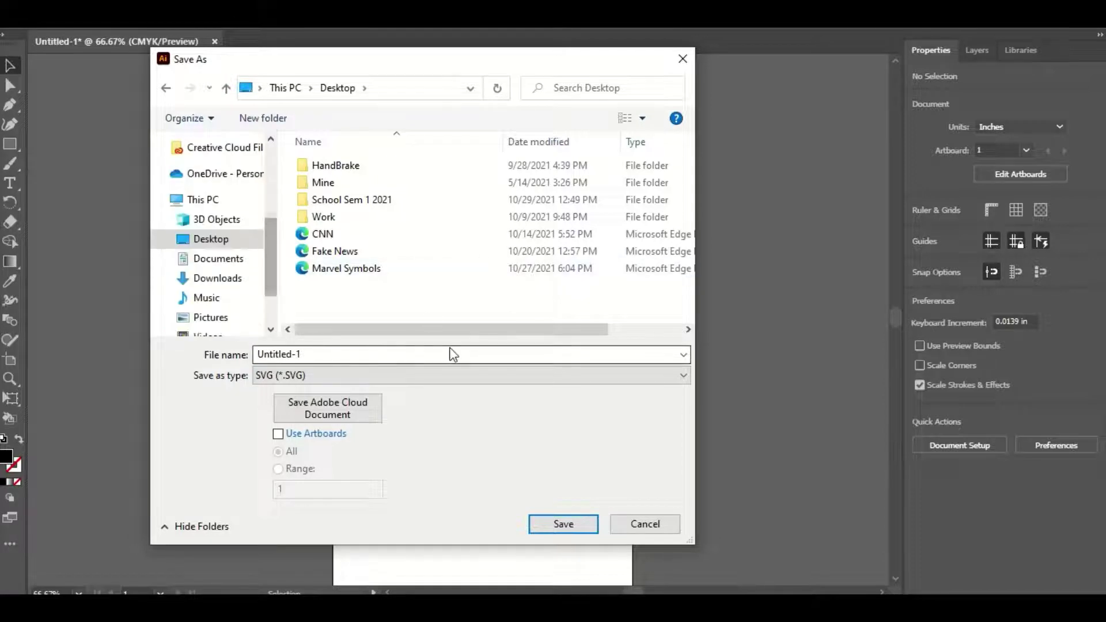
{"action": "double_click", "coordinate": [363, 354]}
{"action": "key", "text": "BackSpace"}
{"action": "type", "text": "Cute But Psycho"}
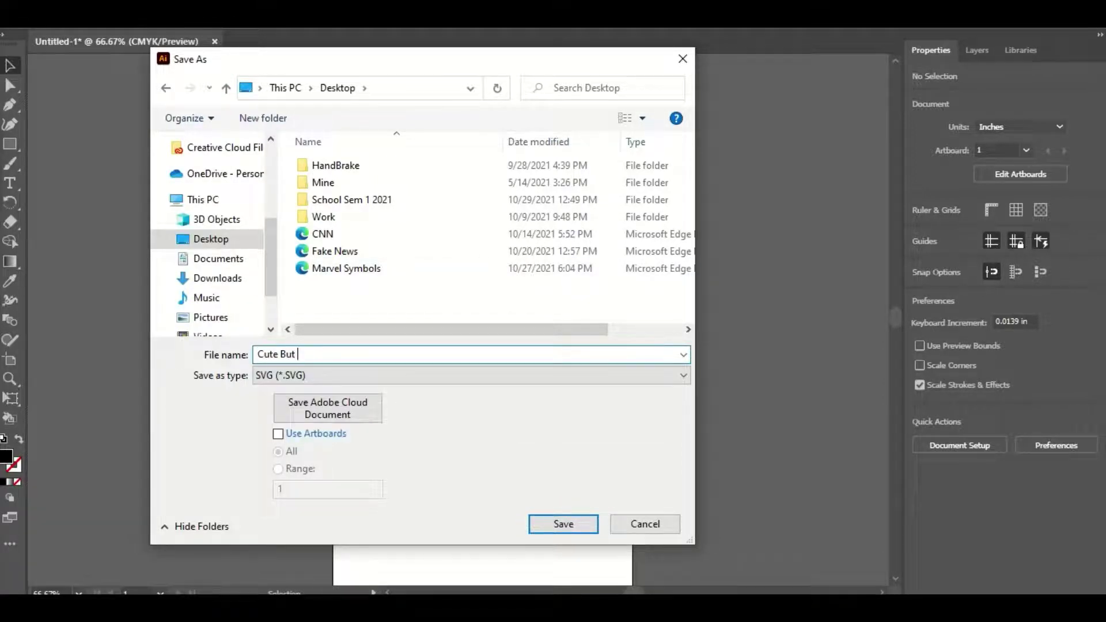
{"action": "left_click", "coordinate": [559, 524]}
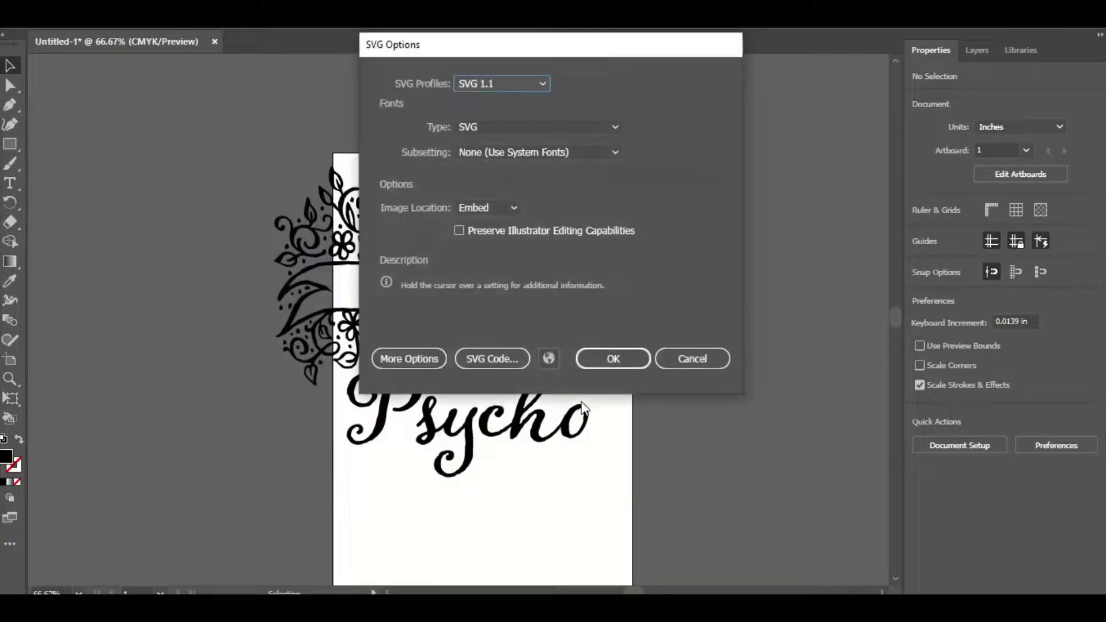
{"action": "left_click", "coordinate": [613, 359]}
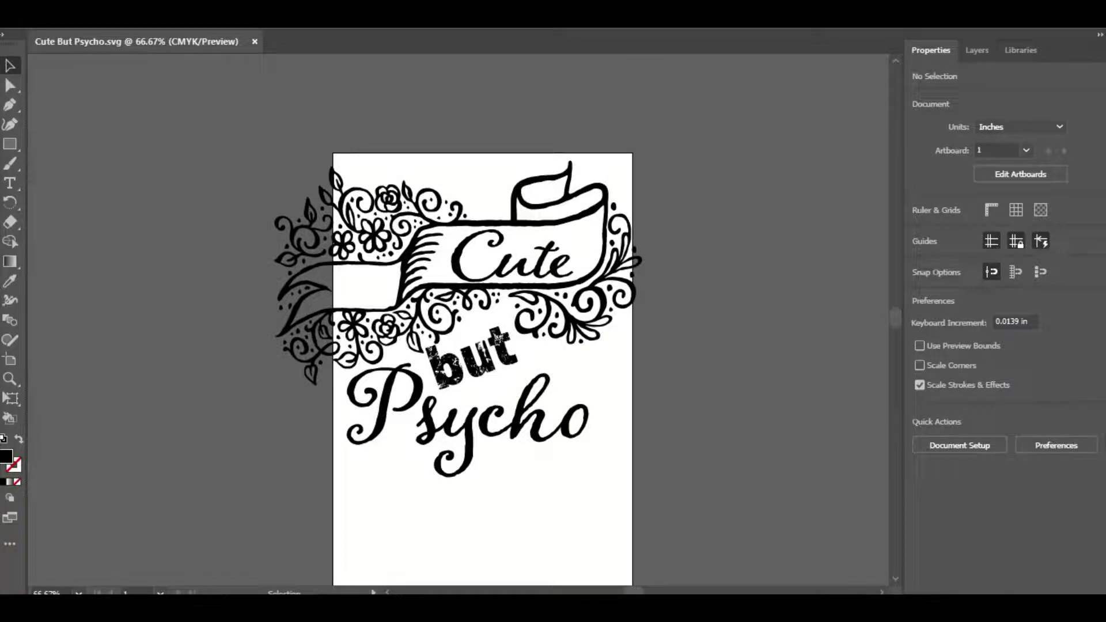
Switch to Cricut Design Space and upload the Cute But Psycho SVG from the Desktop as a cut image
{"action": "left_click", "coordinate": [314, 609]}
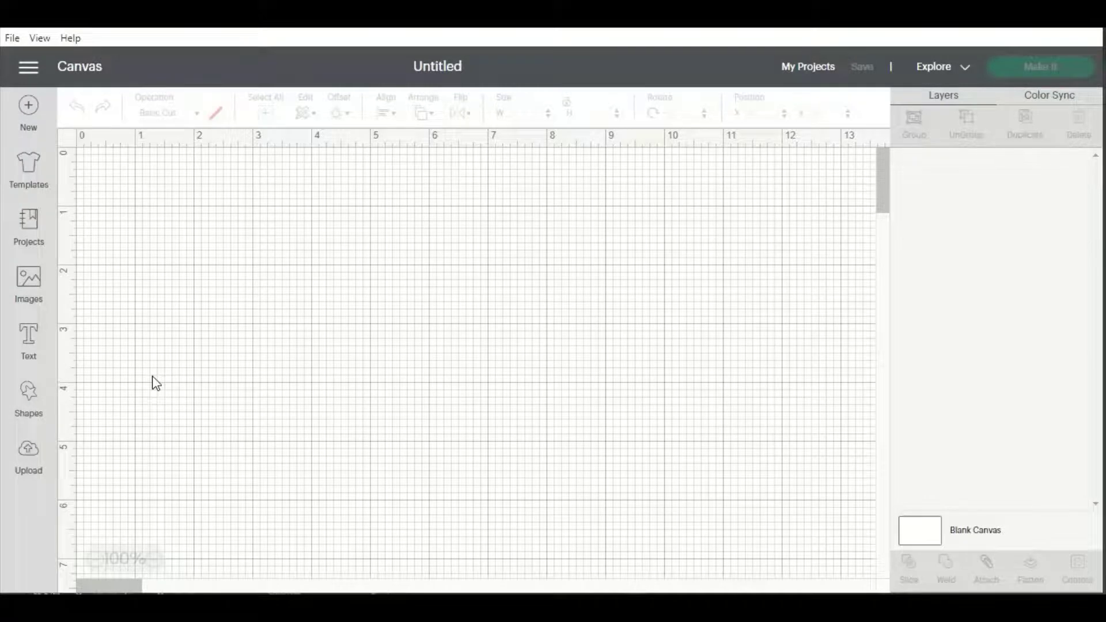
{"action": "left_click", "coordinate": [24, 456]}
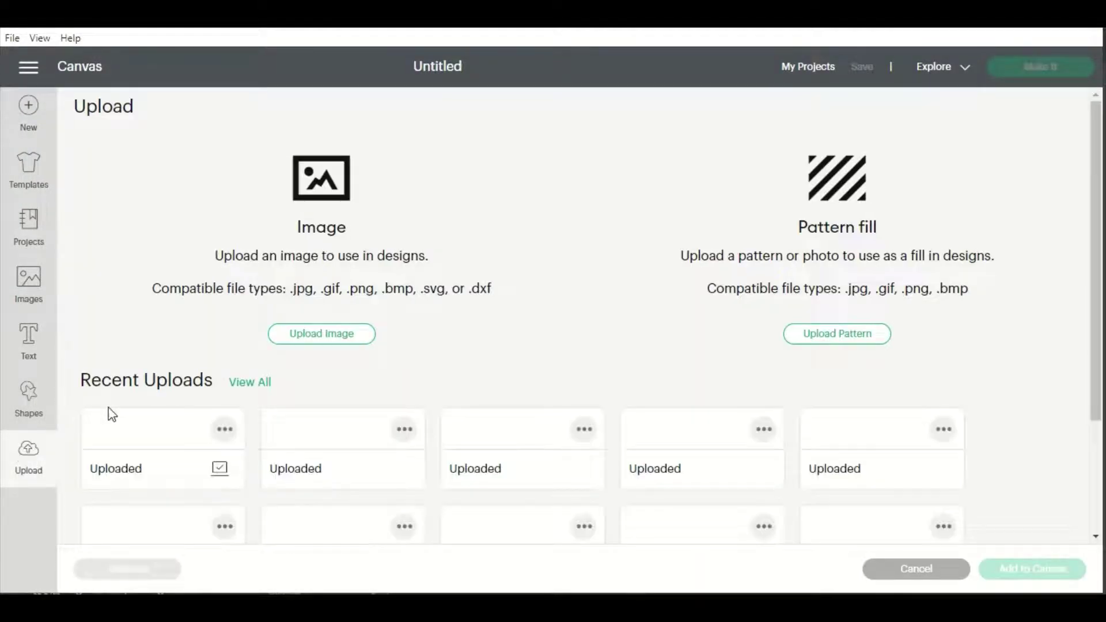
{"action": "left_click", "coordinate": [298, 342]}
{"action": "left_click", "coordinate": [541, 333]}
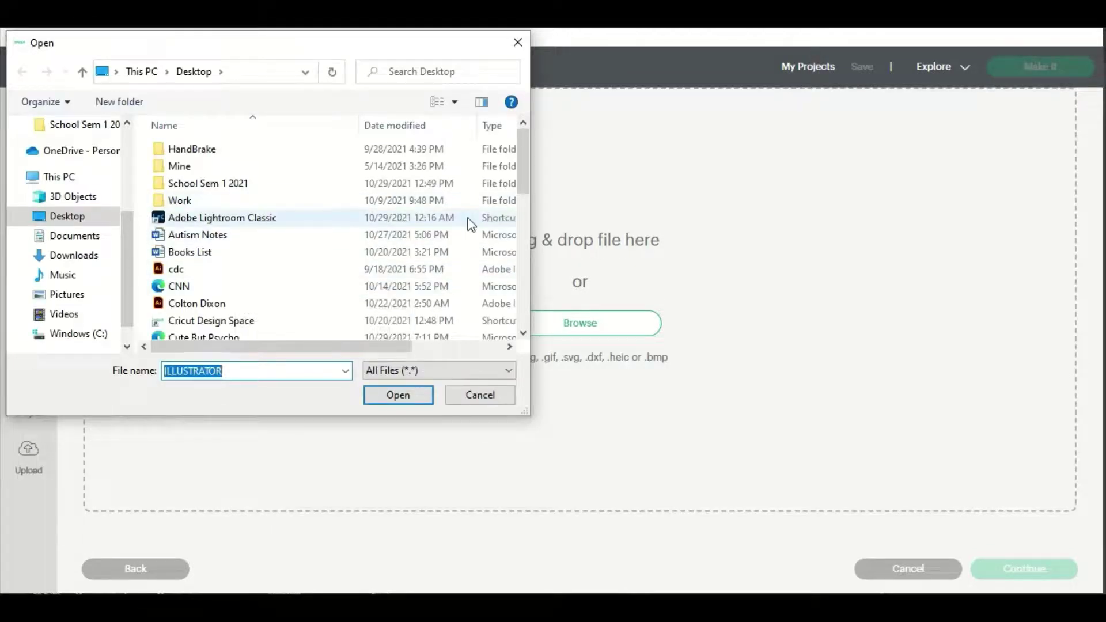
{"action": "left_click_drag", "start_coordinate": [524, 190], "coordinate": [219, 153]}
{"action": "left_click", "coordinate": [219, 152]}
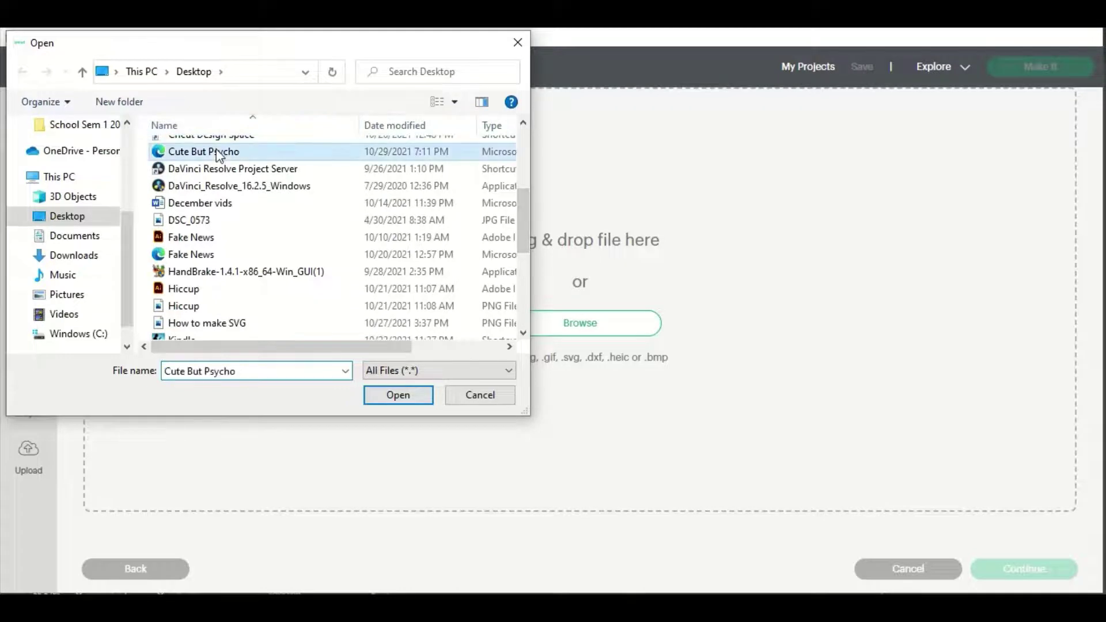
{"action": "left_click", "coordinate": [375, 395]}
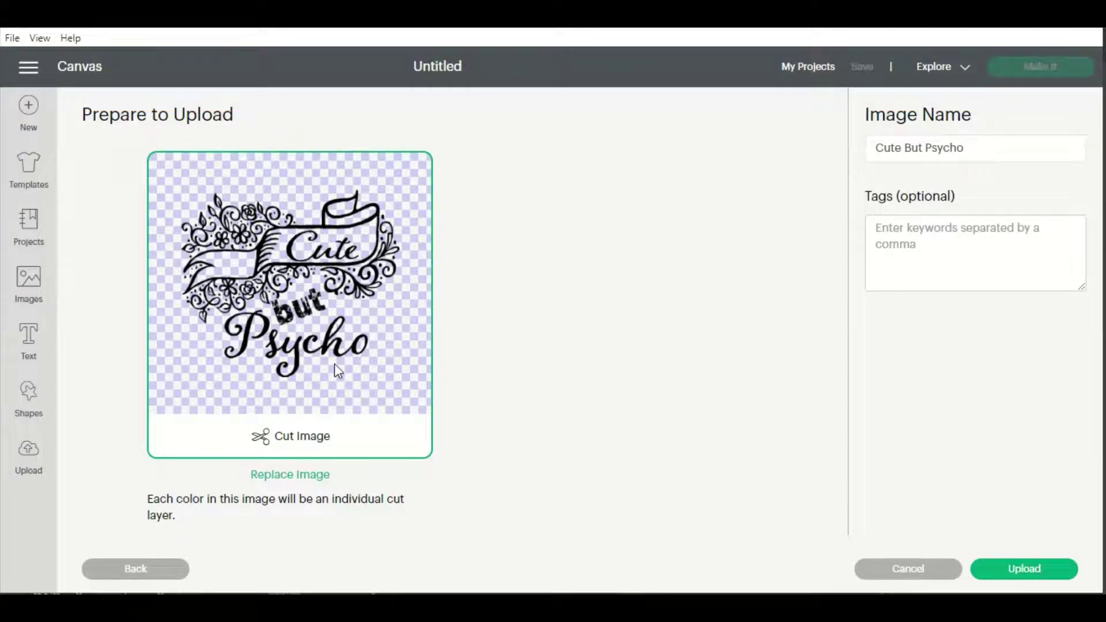
{"action": "left_click", "coordinate": [1000, 575]}
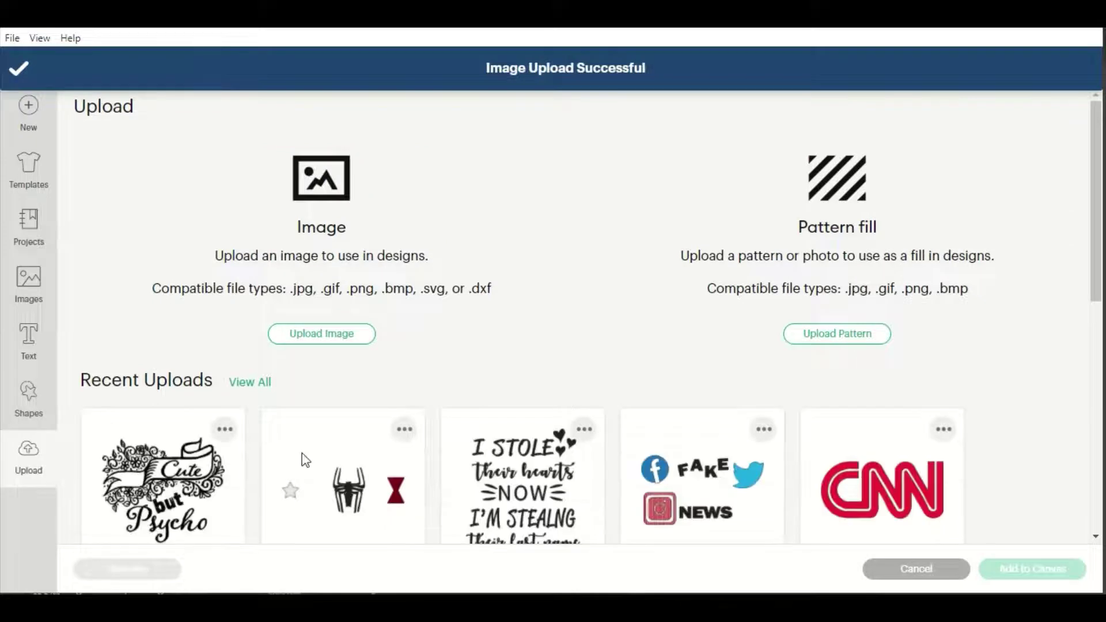
Add the uploaded Cute But Psycho image to the canvas and inspect its separate Basic Cut layers
{"action": "left_click", "coordinate": [91, 524]}
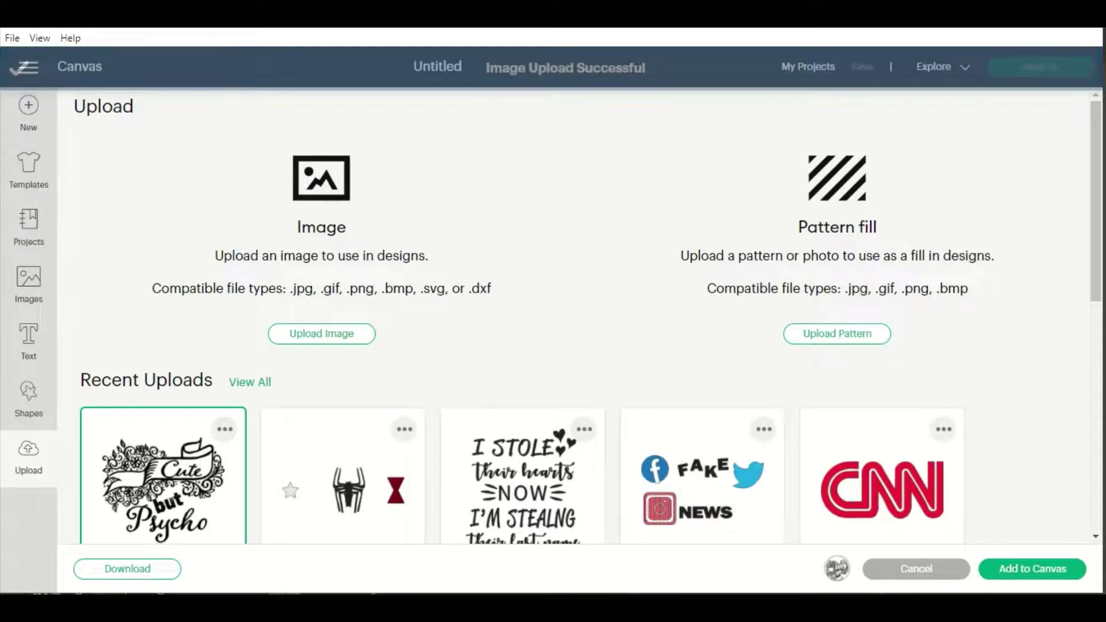
{"action": "left_click", "coordinate": [1067, 568]}
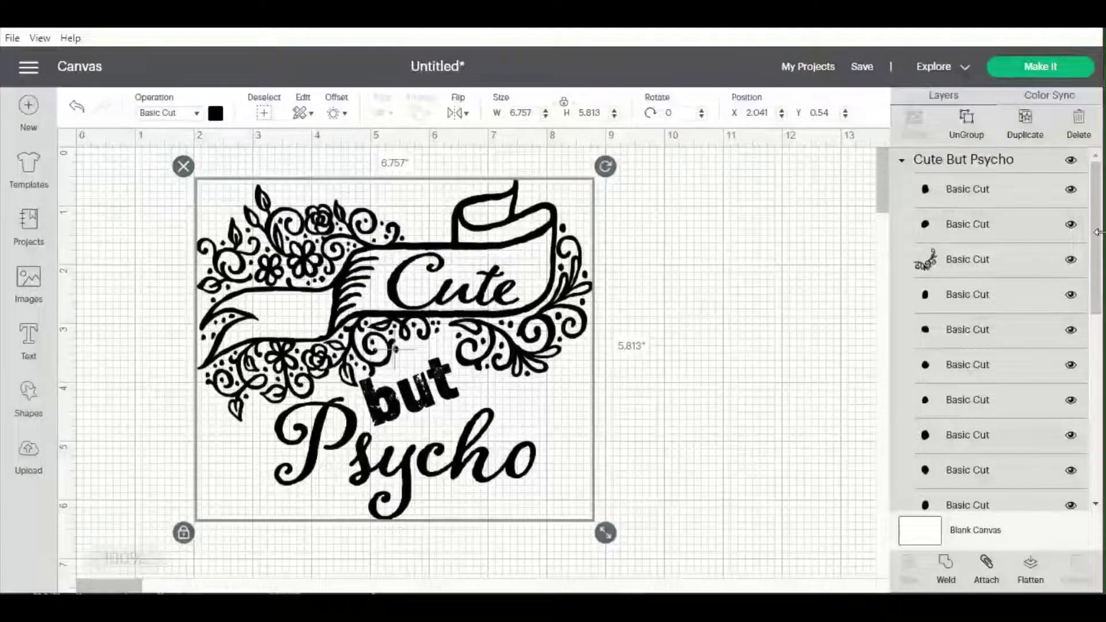
{"action": "scroll", "coordinate": [1072, 403], "scroll_direction": "down", "scroll_amount": 5}
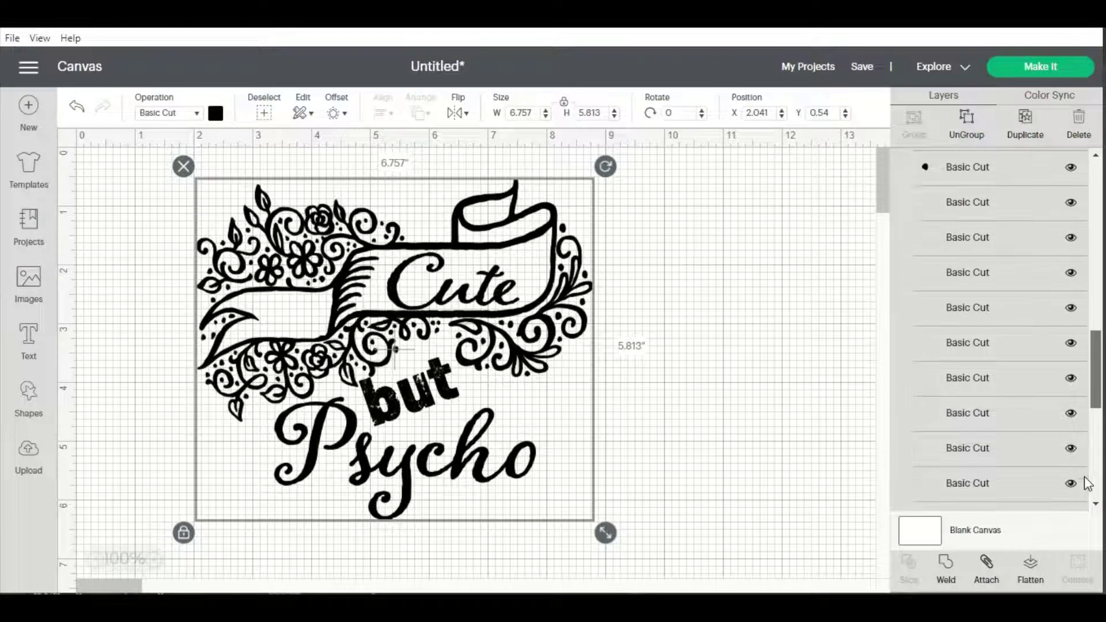
{"action": "left_click", "coordinate": [938, 183]}
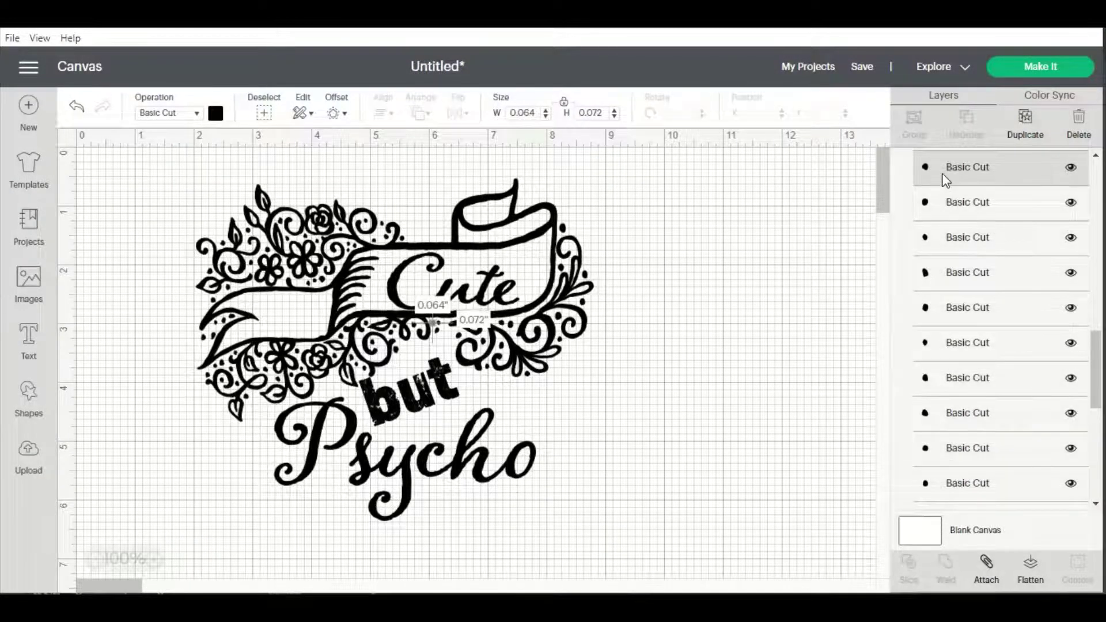
{"action": "mouse_move", "coordinate": [336, 363]}
{"action": "left_mouse_down"}
{"action": "mouse_move", "coordinate": [416, 383]}
{"action": "mouse_move", "coordinate": [342, 346]}
{"action": "left_mouse_up"}
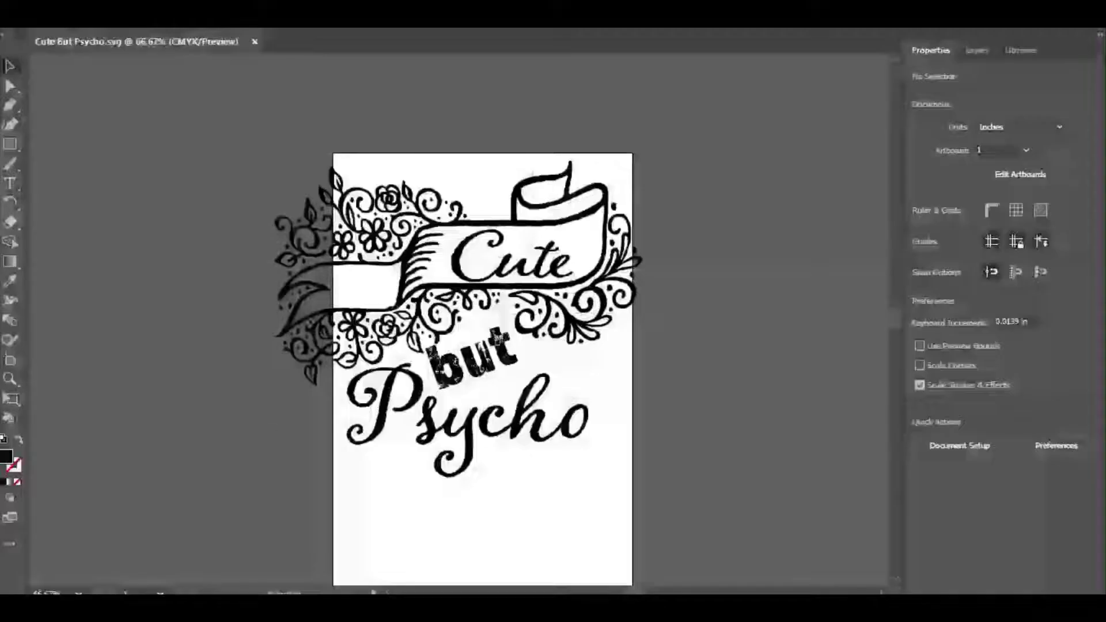
Switch to Illustrator, unite all shapes of the Cute But Psycho artwork and make them one compound path
{"action": "left_click_drag", "start_coordinate": [199, 201], "coordinate": [687, 445]}
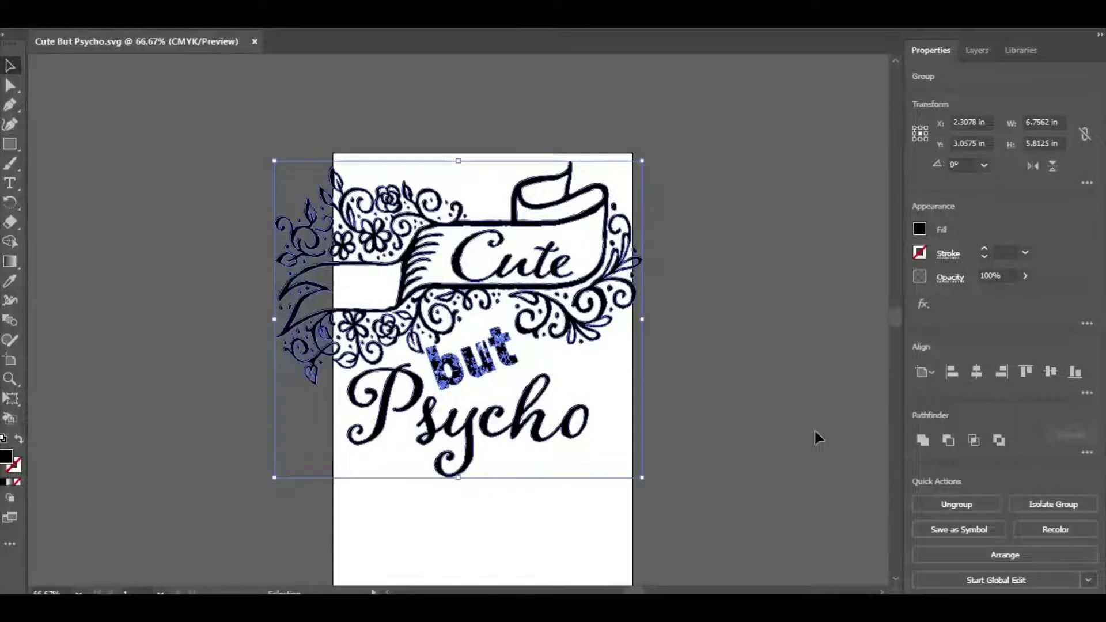
{"action": "left_click", "coordinate": [924, 442]}
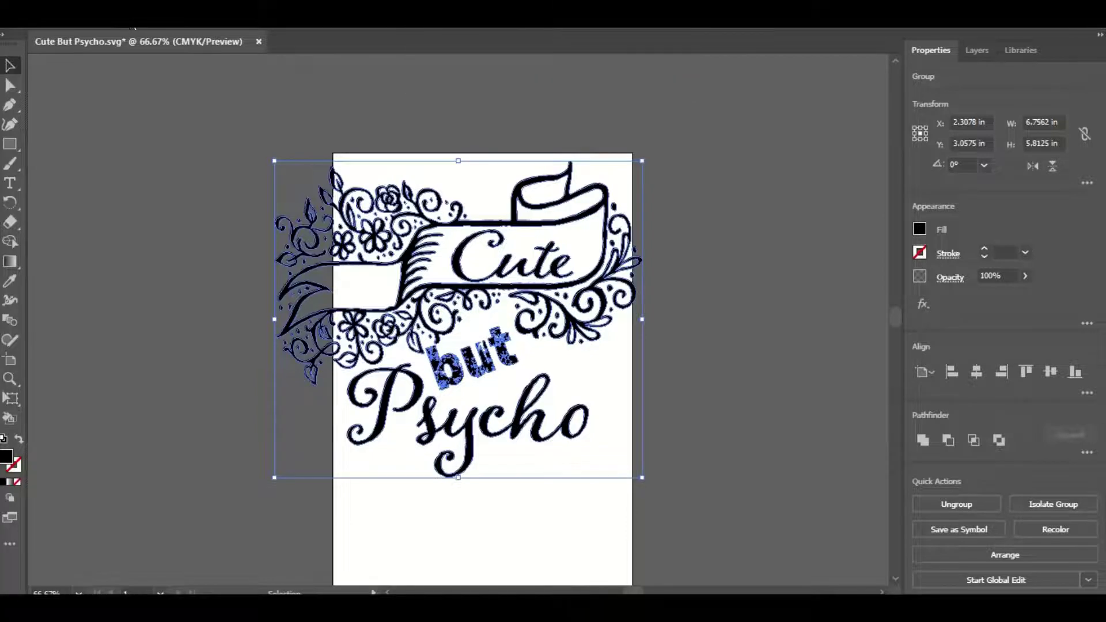
{"action": "left_click", "coordinate": [171, 22]}
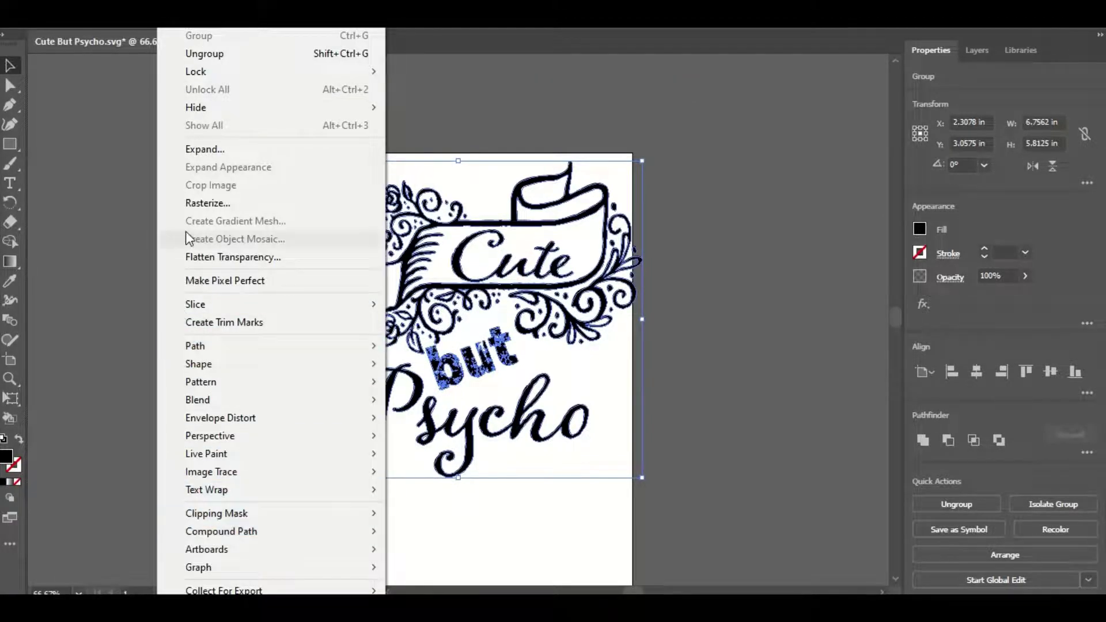
{"action": "mouse_move", "coordinate": [256, 533]}
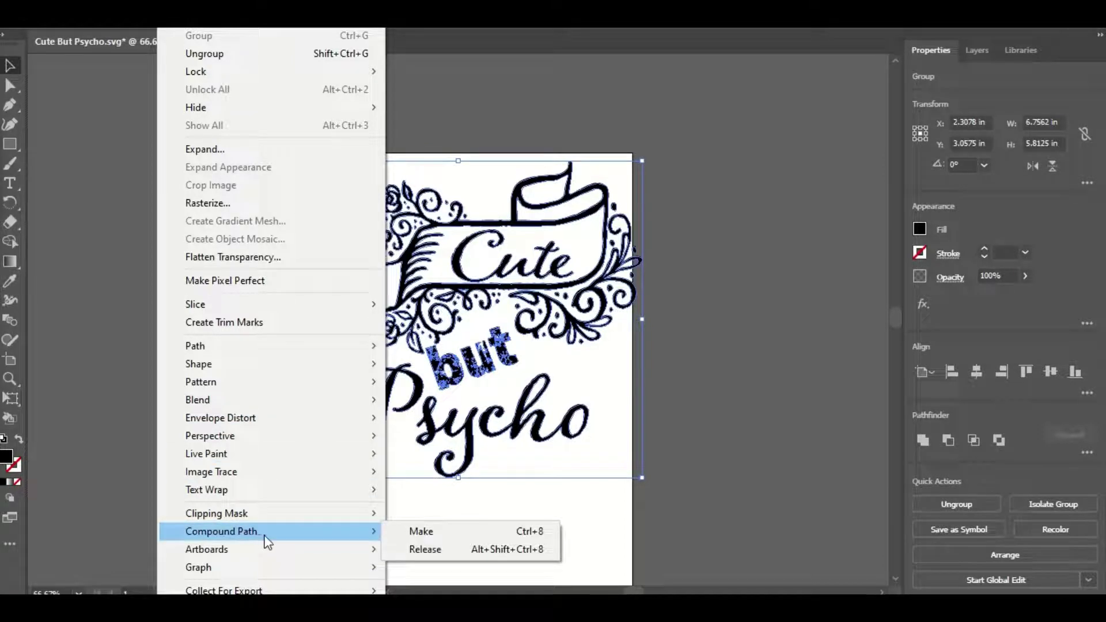
{"action": "left_click", "coordinate": [415, 534]}
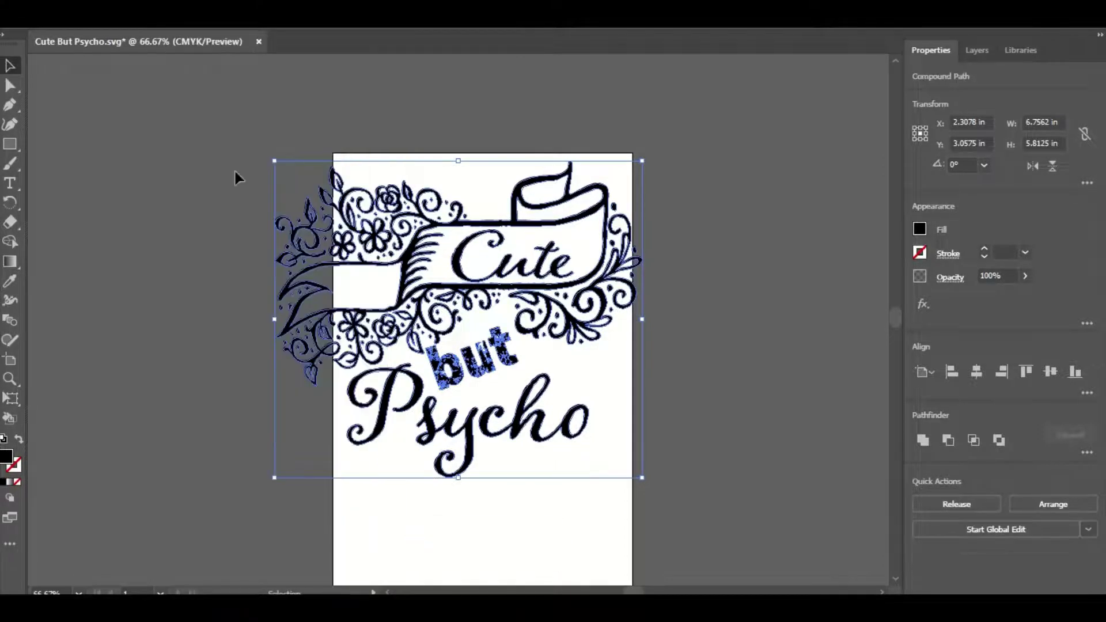
Save the design as an SVG on the Desktop under "Cute But Psycho", replacing the existing file
{"action": "left_click", "coordinate": [75, 15]}
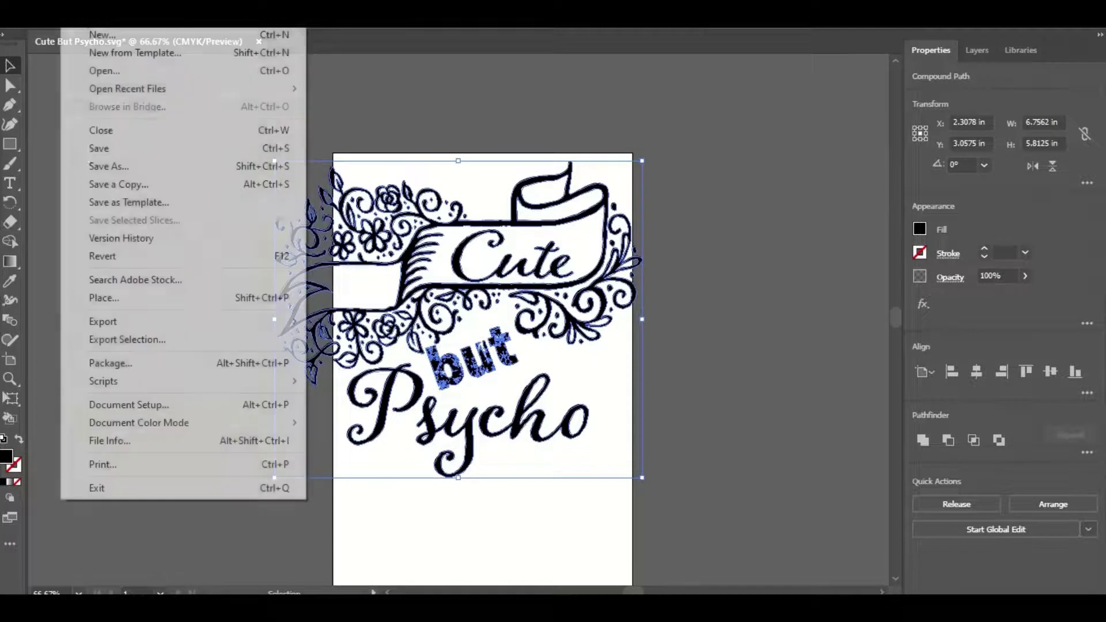
{"action": "left_click", "coordinate": [109, 171]}
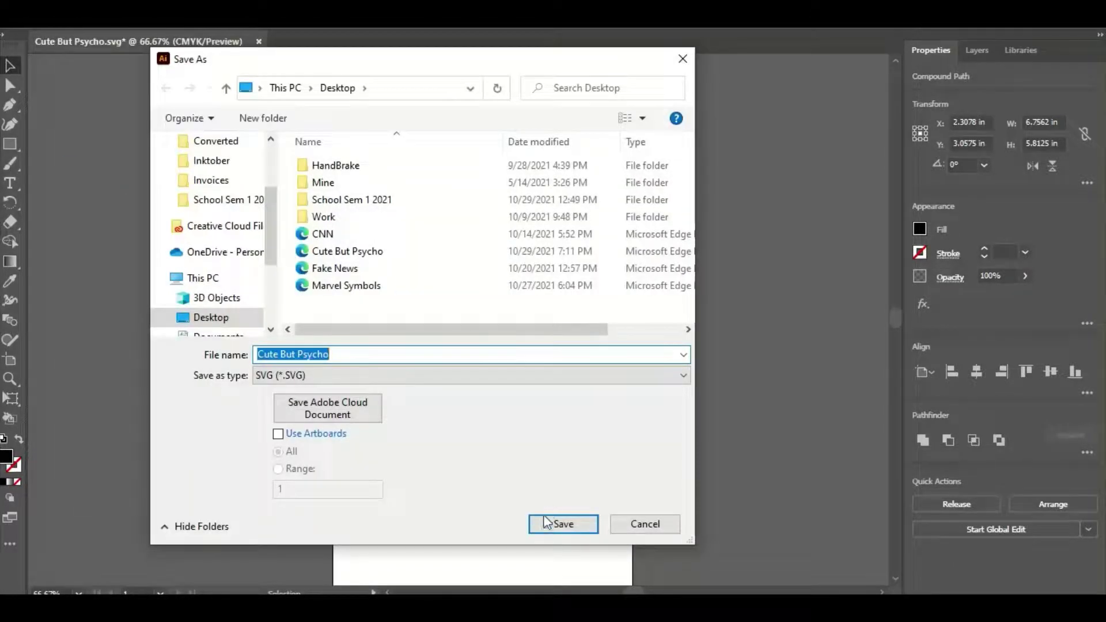
{"action": "left_click", "coordinate": [546, 522]}
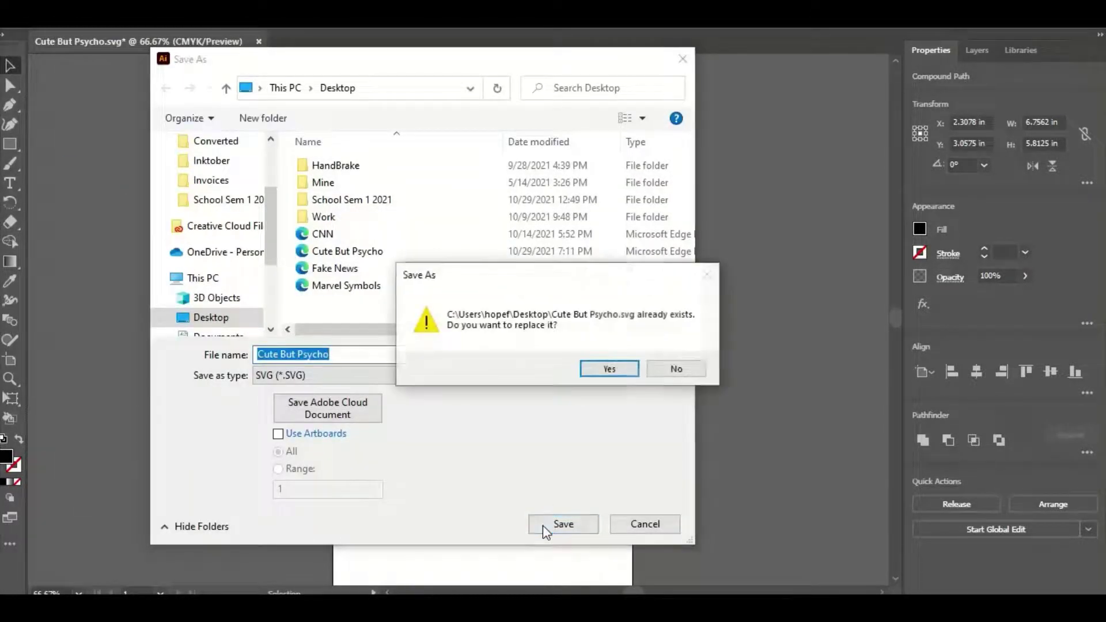
{"action": "left_click", "coordinate": [613, 376]}
{"action": "left_click", "coordinate": [603, 364]}
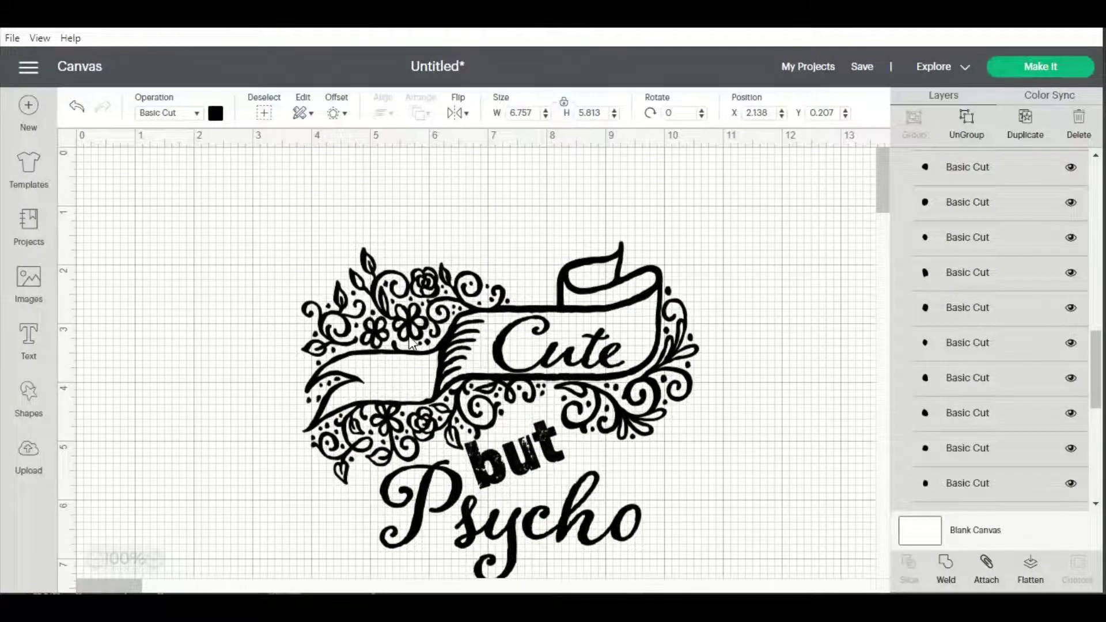
Switch to Cricut Design Space and delete the old multi-layer design from the canvas
{"action": "left_click", "coordinate": [412, 343]}
{"action": "left_click", "coordinate": [291, 232]}
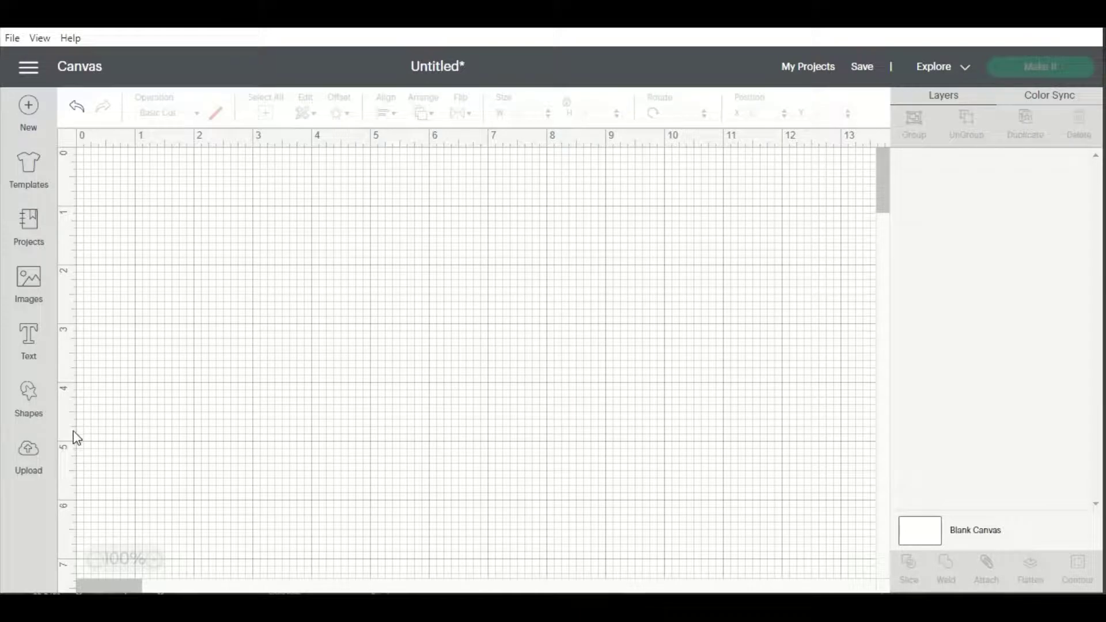
Upload the updated Cute But Psycho SVG from the Desktop as a cut image and add it to the canvas
{"action": "left_click", "coordinate": [38, 455]}
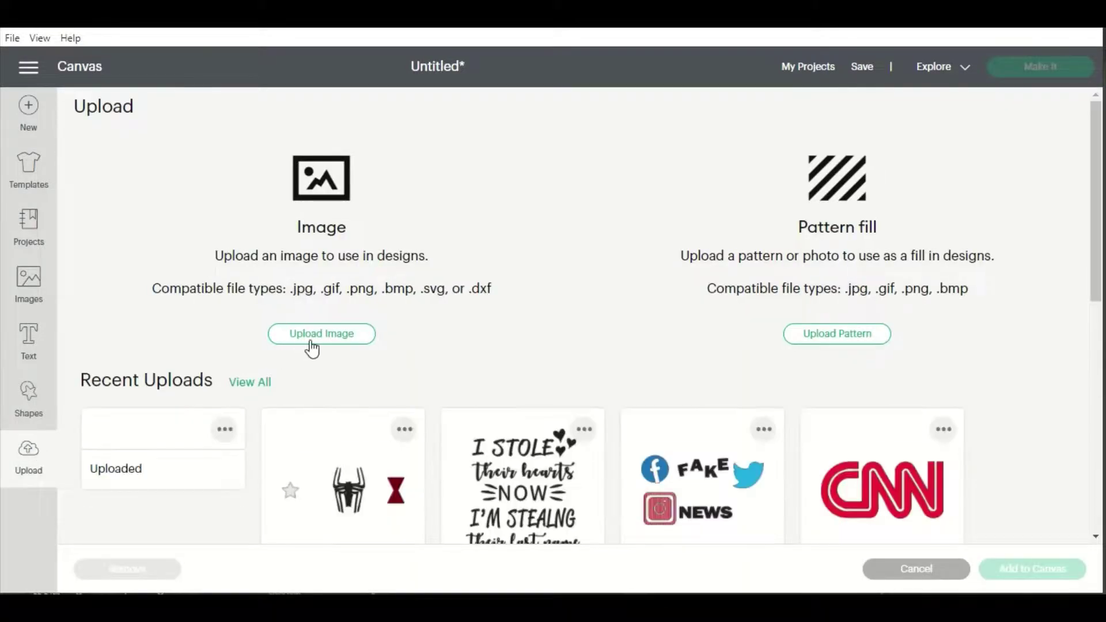
{"action": "left_click", "coordinate": [312, 340]}
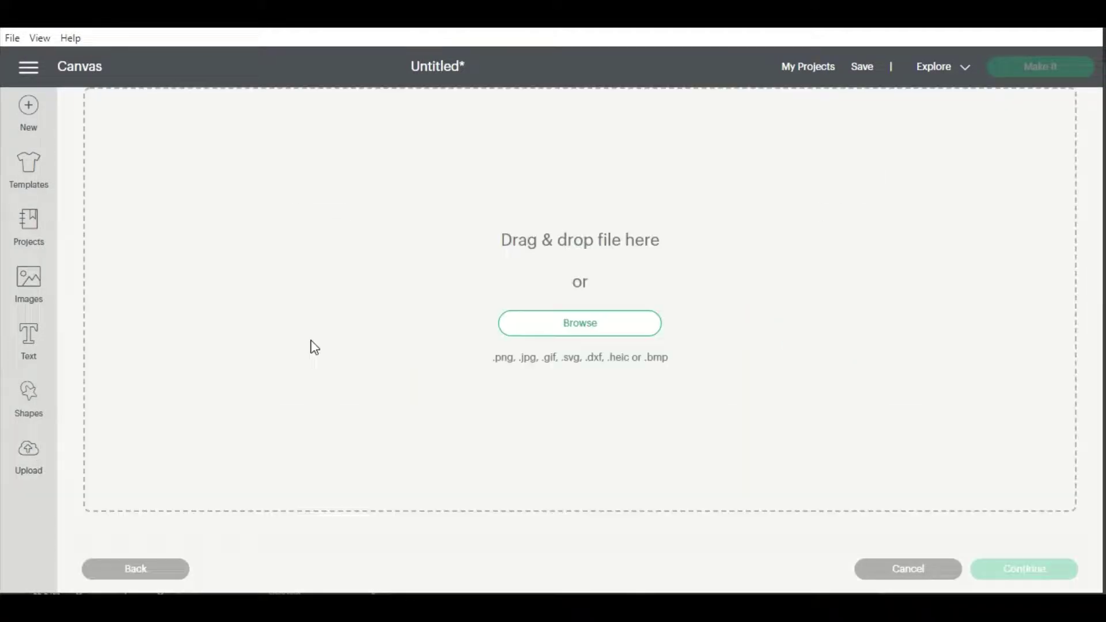
{"action": "left_click", "coordinate": [537, 330]}
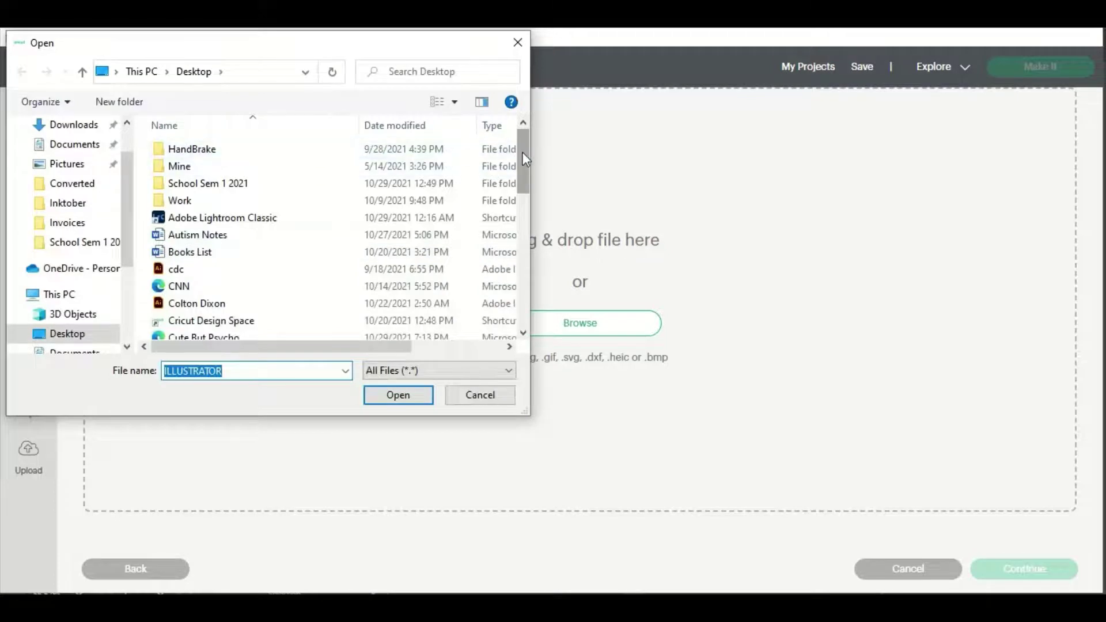
{"action": "left_click_drag", "start_coordinate": [523, 154], "coordinate": [517, 198]}
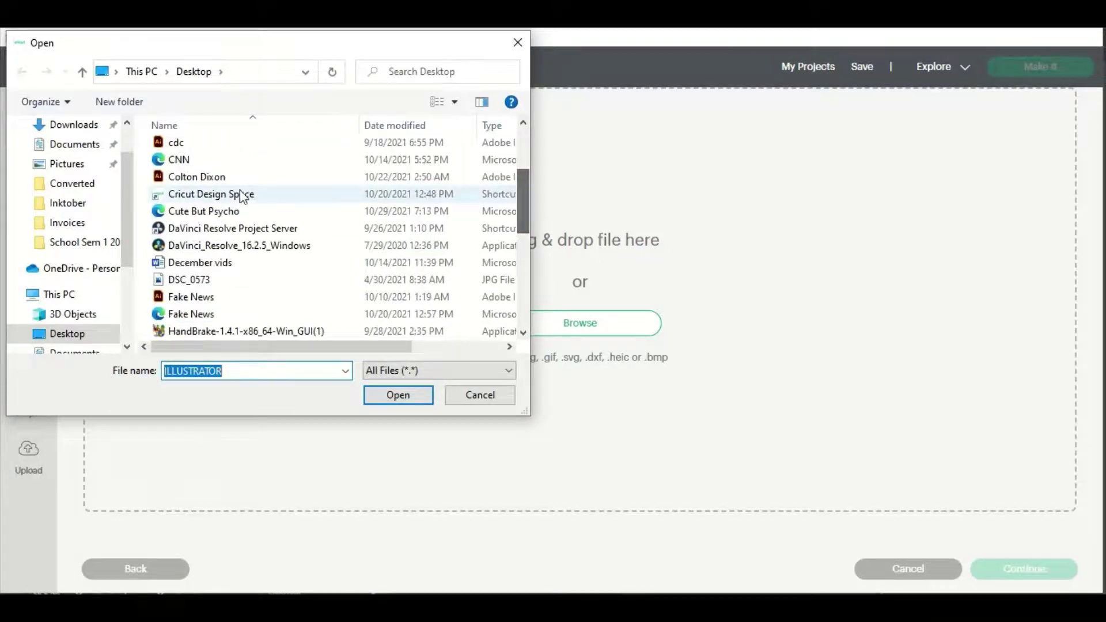
{"action": "left_click", "coordinate": [205, 215]}
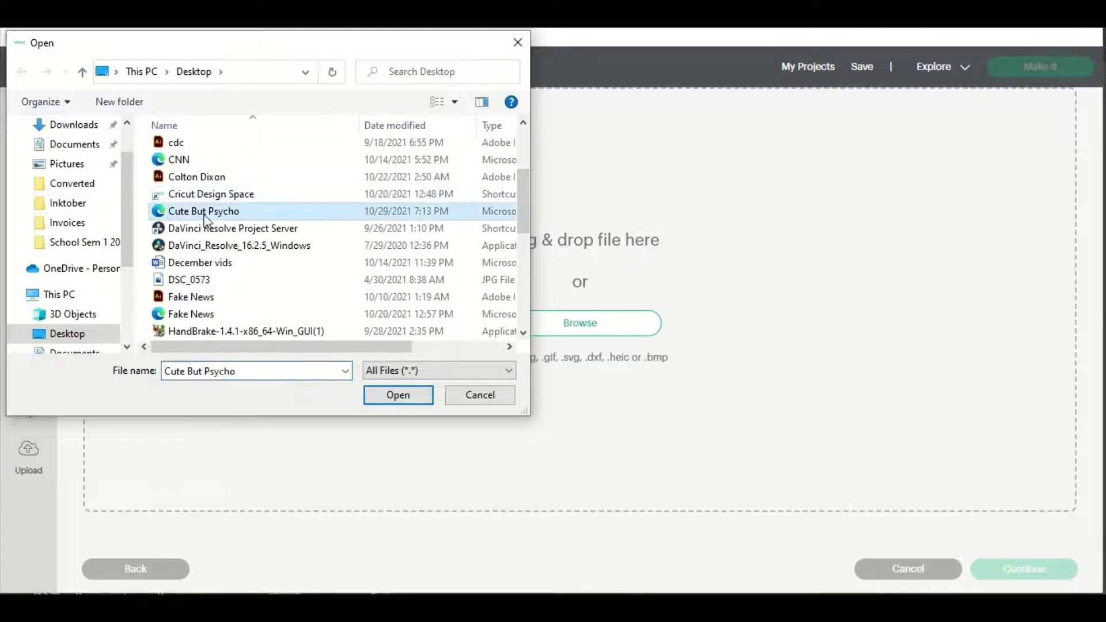
{"action": "left_click", "coordinate": [390, 404]}
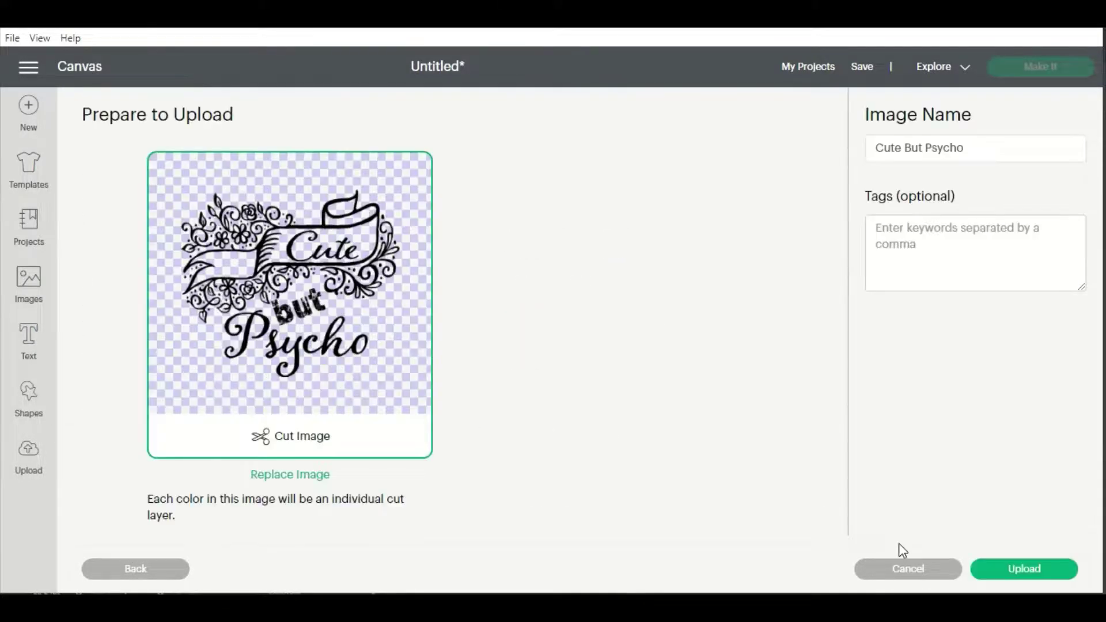
{"action": "left_click", "coordinate": [1022, 577]}
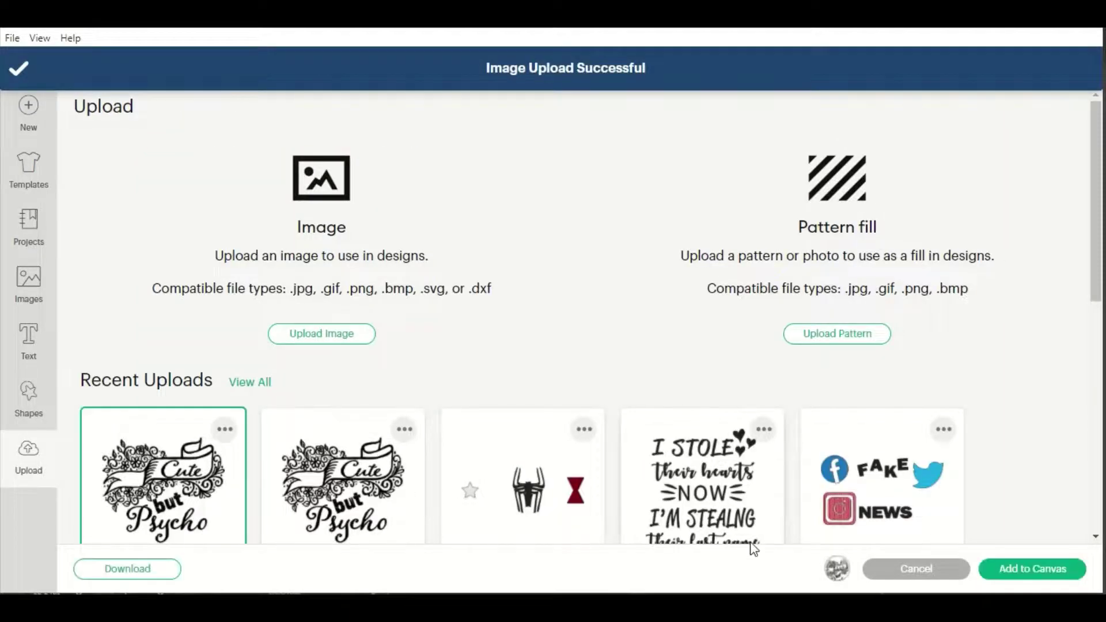
{"action": "left_click", "coordinate": [1034, 569]}
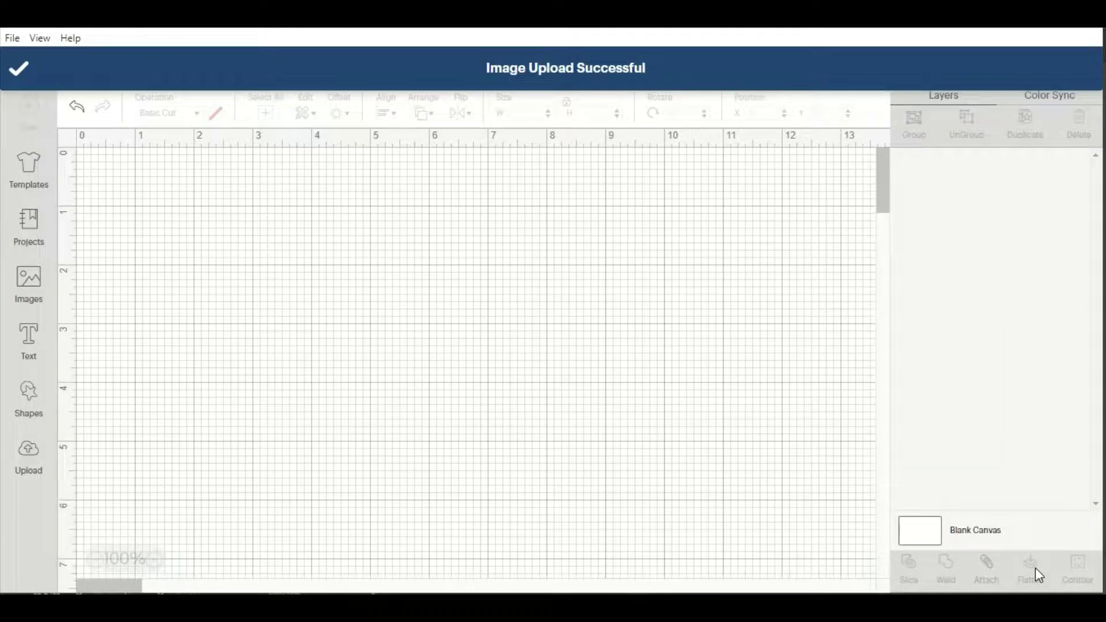
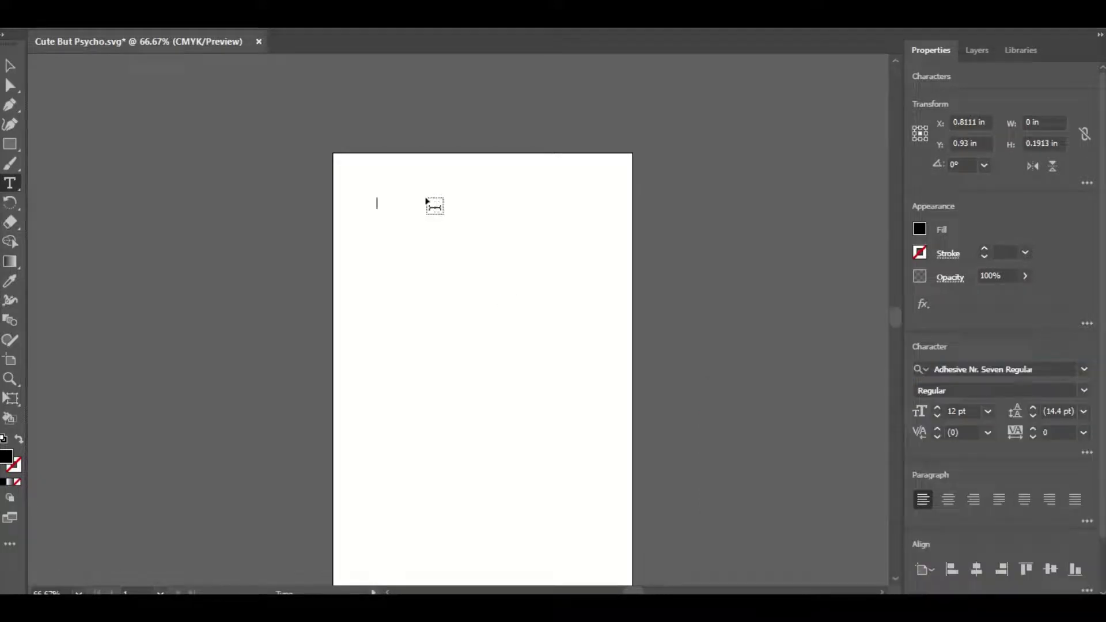
Write "Create using the text tool" as the first line of notes on the blank Illustrator artboard
{"action": "type", "text": "Create using the"}
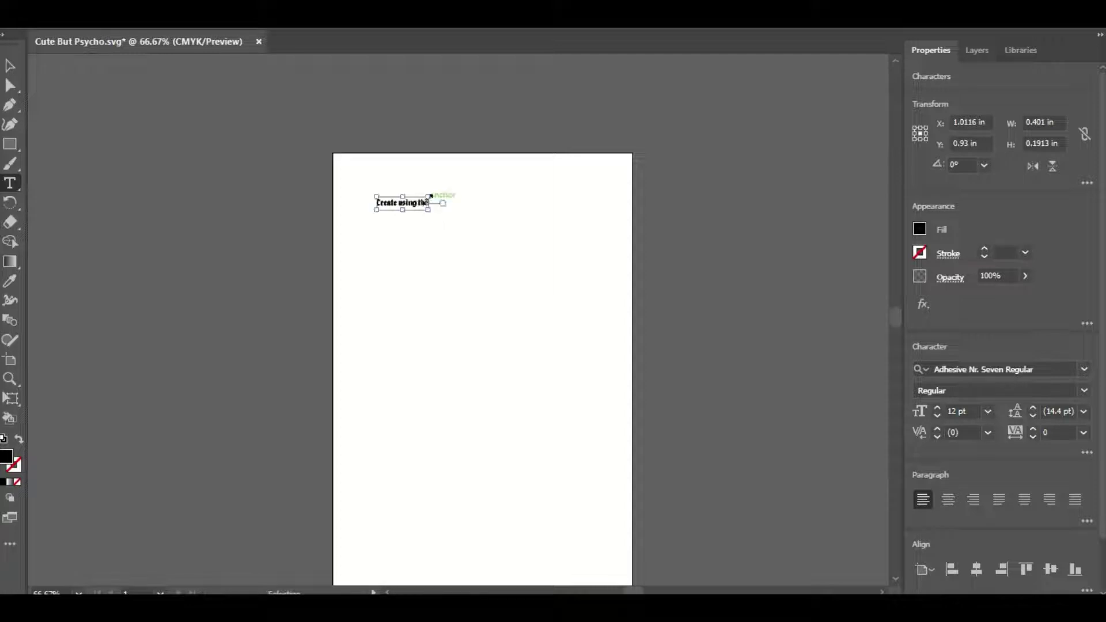
{"action": "key", "text": "ctrl+equal"}
{"action": "key", "text": "ctrl+equal"}
{"action": "key", "text": "ctrl+equal"}
{"action": "type", "text": "text tool"}
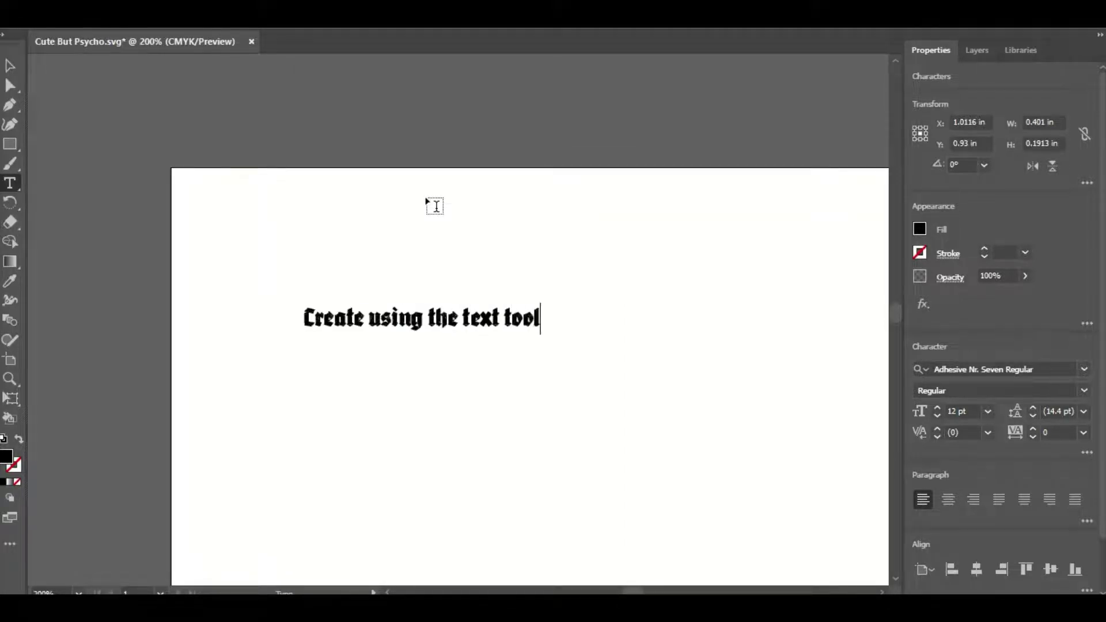
Add a second line to the notes reading "Select all on the screen"
{"action": "key", "text": "Return"}
{"action": "type", "text": "Select"}
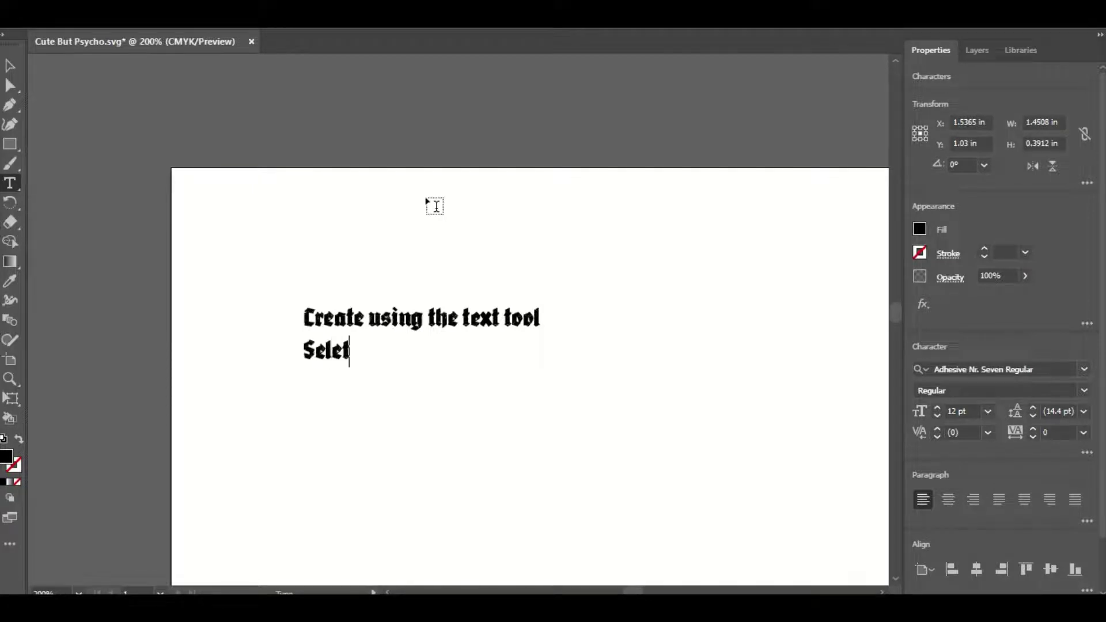
{"action": "key", "text": "BackSpace"}
{"action": "type", "text": "ct all ont ch"}
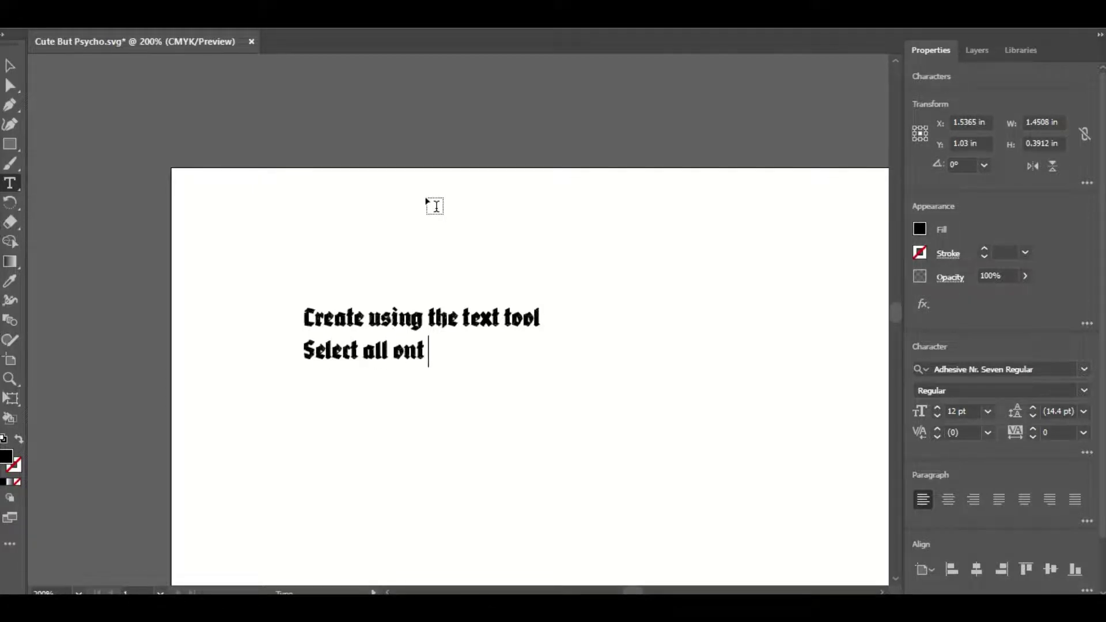
{"action": "key", "text": "BackSpace"}
{"action": "key", "text": "BackSpace"}
{"action": "key", "text": "BackSpace"}
{"action": "key", "text": "BackSpace"}
{"action": "type", "text": "the c"}
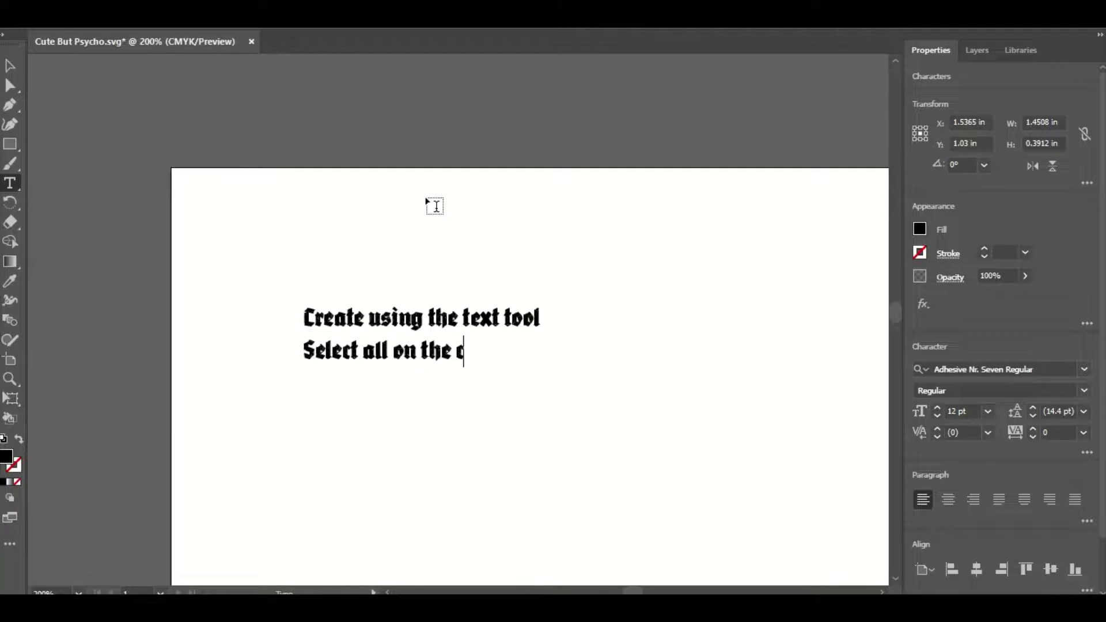
{"action": "key", "text": "BackSpace"}
{"action": "type", "text": "screen"}
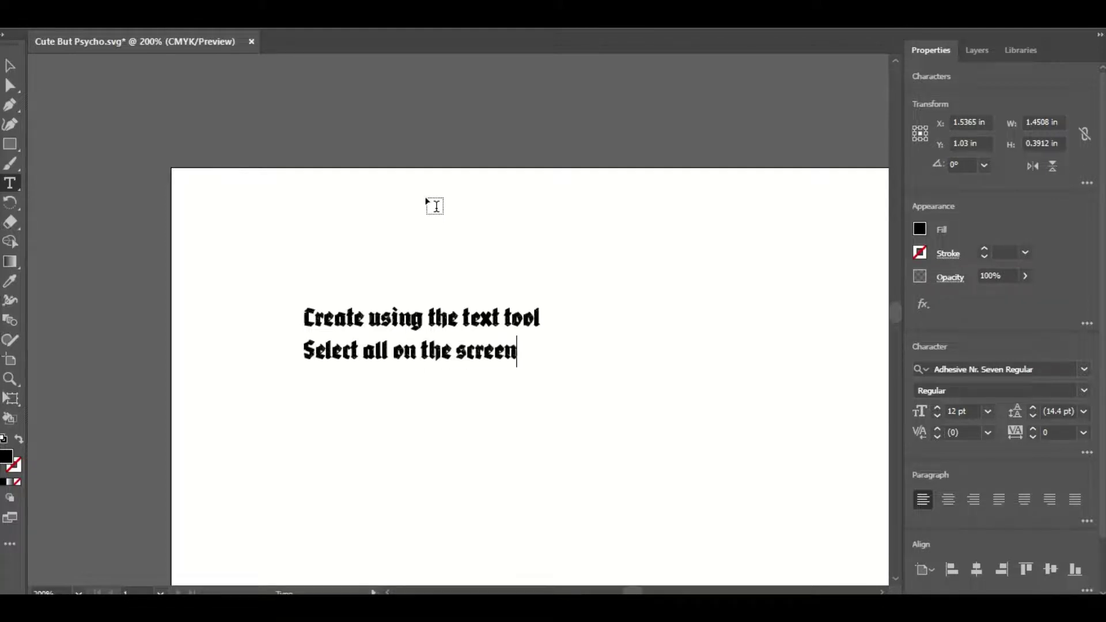
Add a third line to the notes reading "Create outlines (righthand side or Type>create outlines)"
{"action": "key", "text": "Return"}
{"action": "type", "text": "Create ou"}
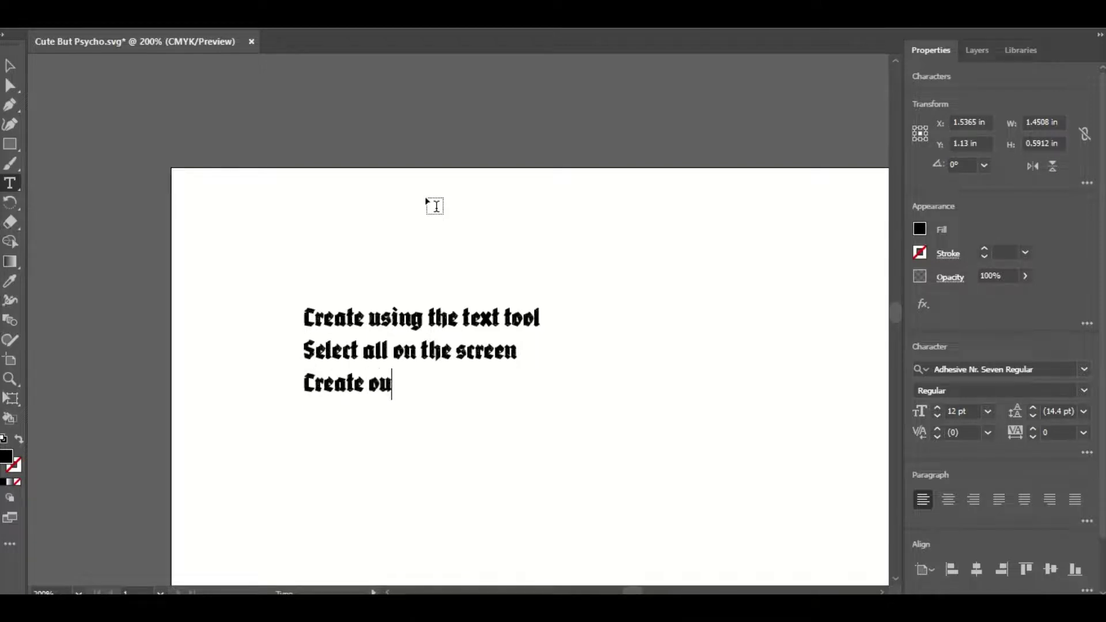
{"action": "type", "text": "tlines "}
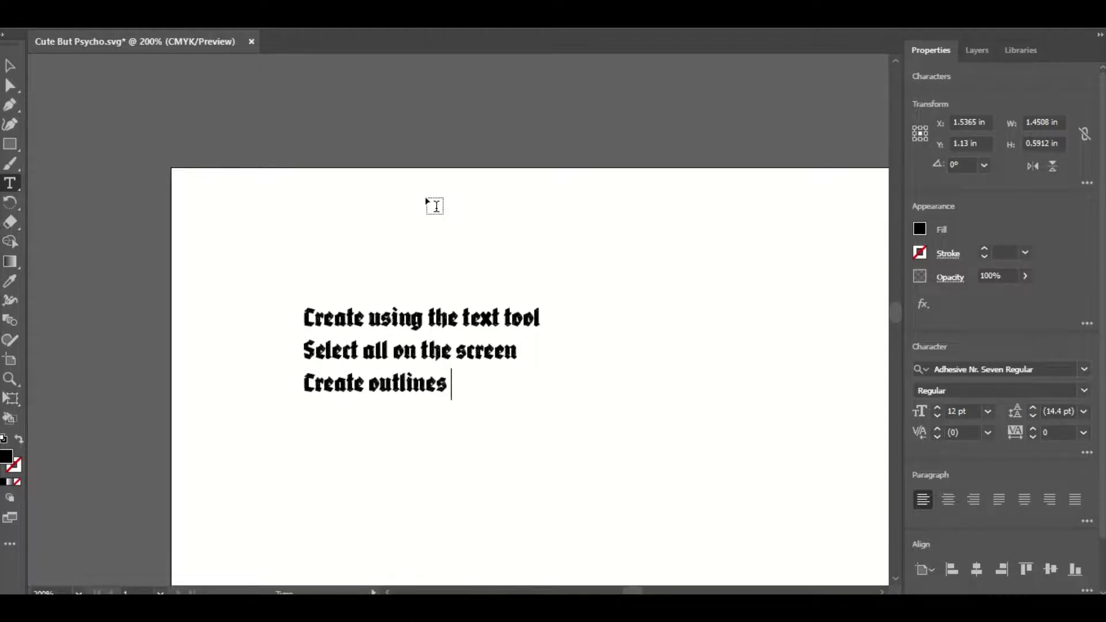
{"action": "type", "text": "(right h"}
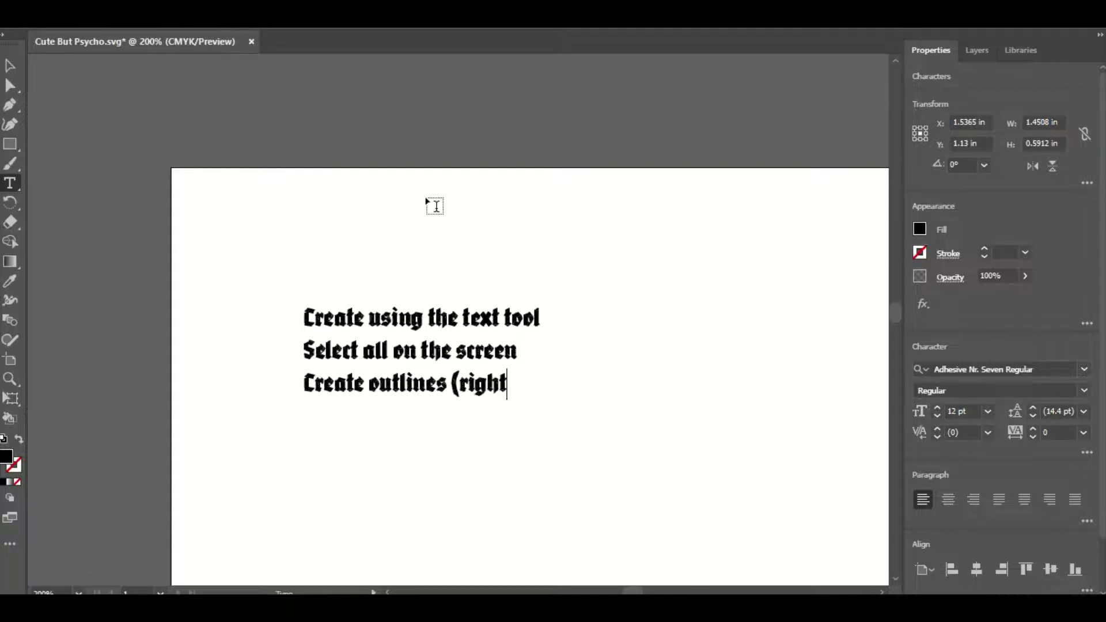
{"action": "key", "text": "BackSpace"}
{"action": "key", "text": "BackSpace"}
{"action": "type", "text": "hadn"}
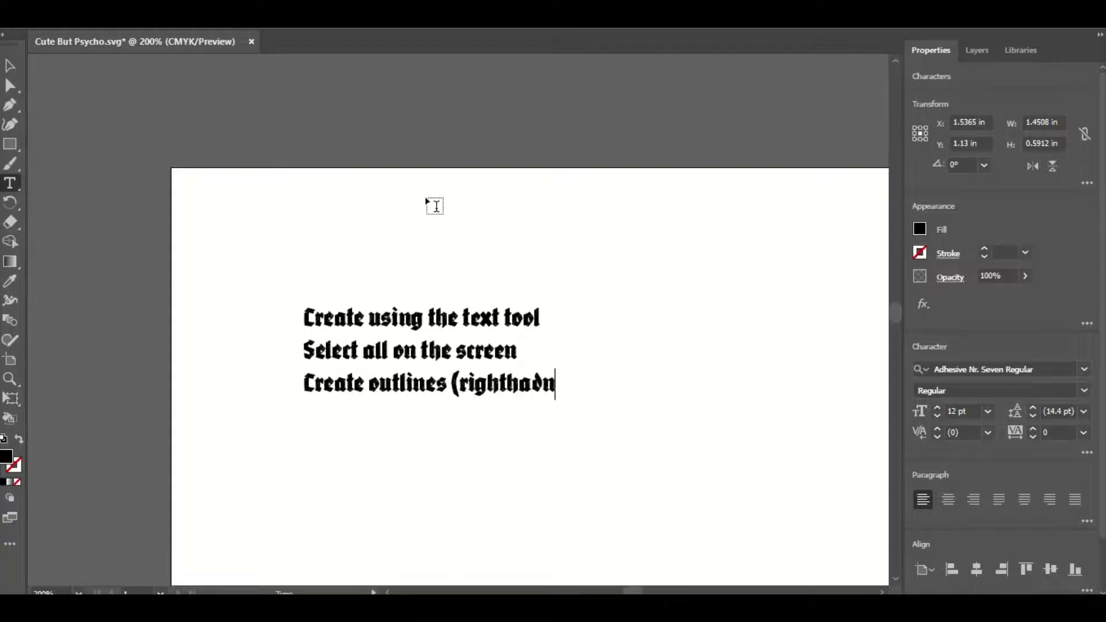
{"action": "key", "text": "BackSpace"}
{"action": "key", "text": "BackSpace"}
{"action": "type", "text": "nd side or "}
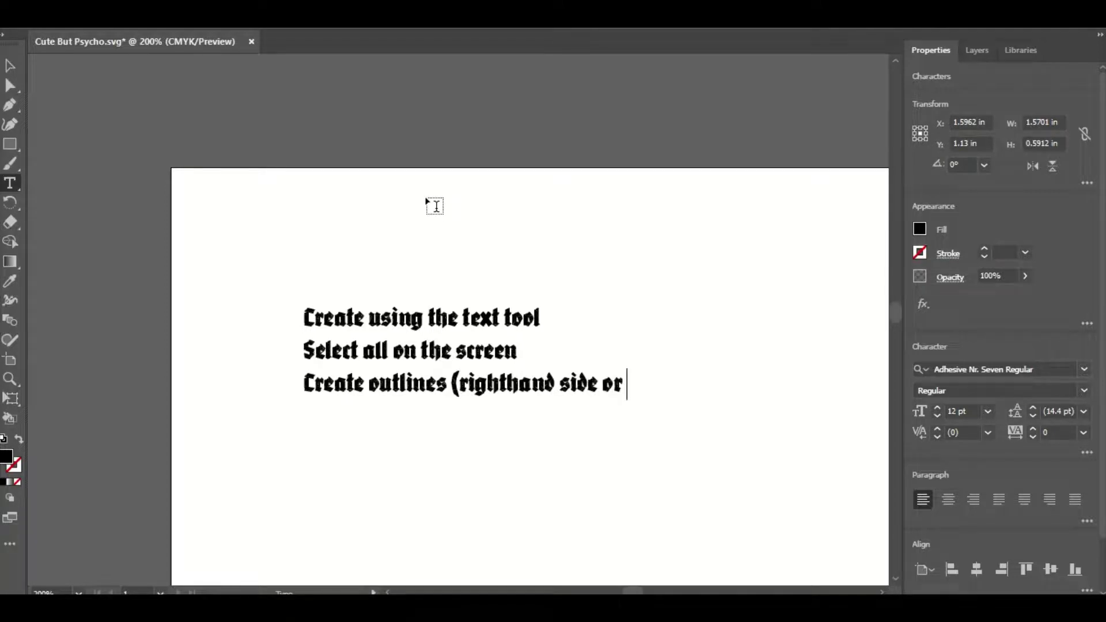
{"action": "type", "text": "Type"}
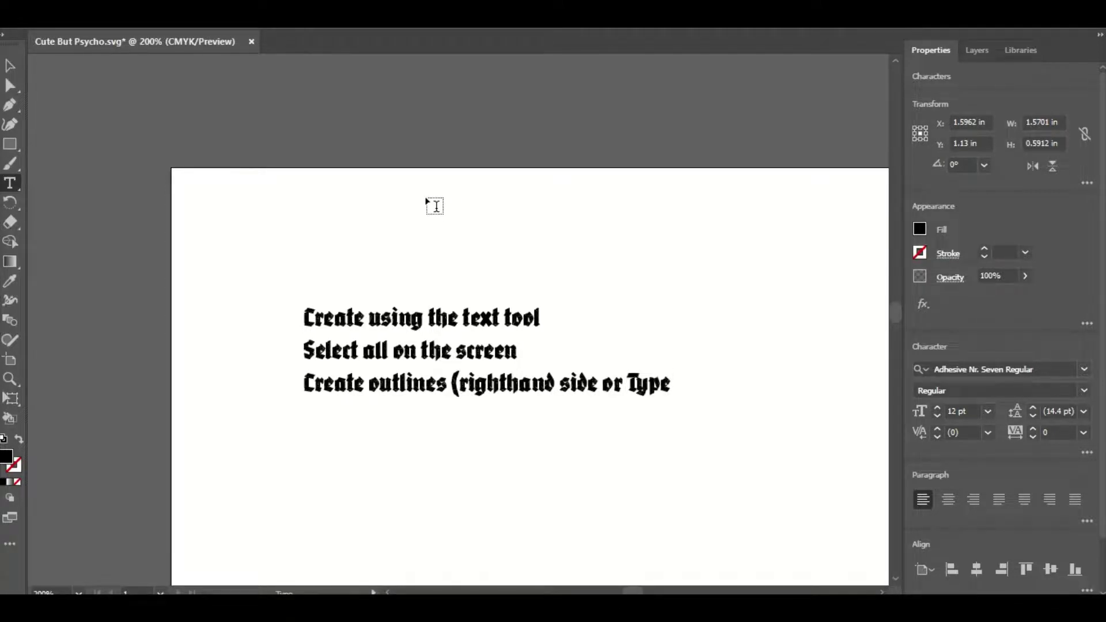
{"action": "type", "text": ">crea"}
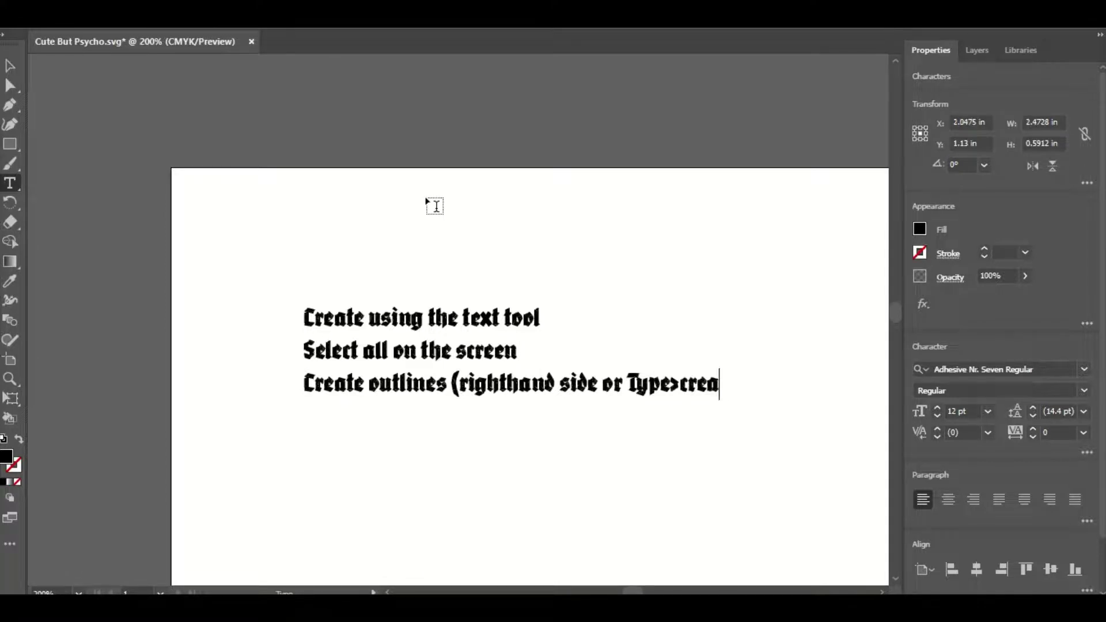
{"action": "type", "text": "te outlinces"}
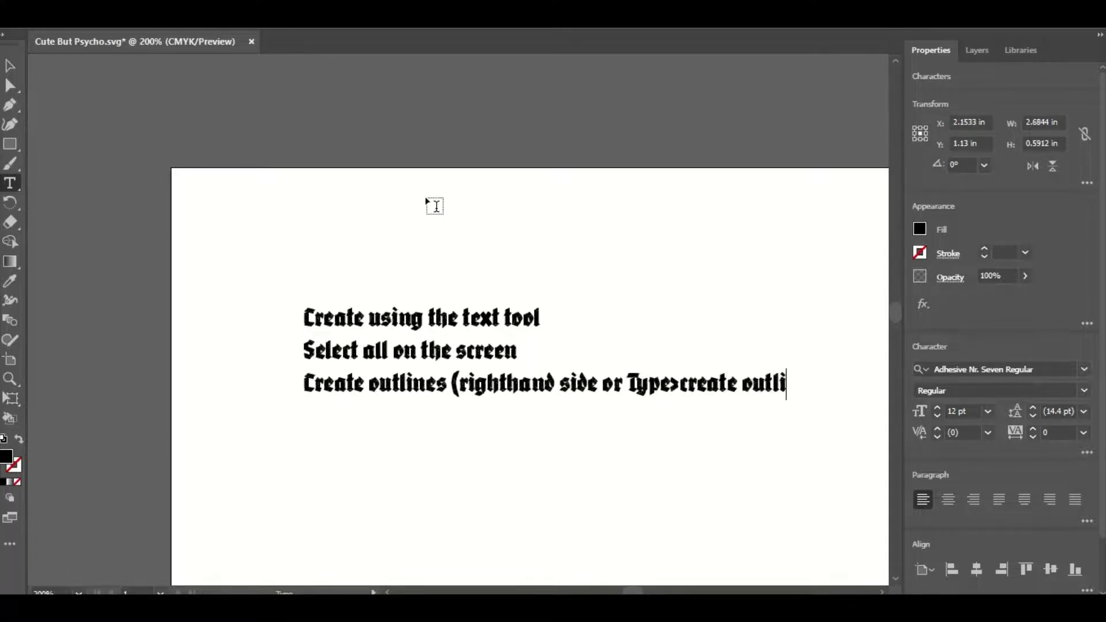
{"action": "key", "text": "BackSpace"}
{"action": "key", "text": "BackSpace"}
{"action": "key", "text": "BackSpace"}
{"action": "key", "text": "BackSpace"}
{"action": "type", "text": "nes)"}
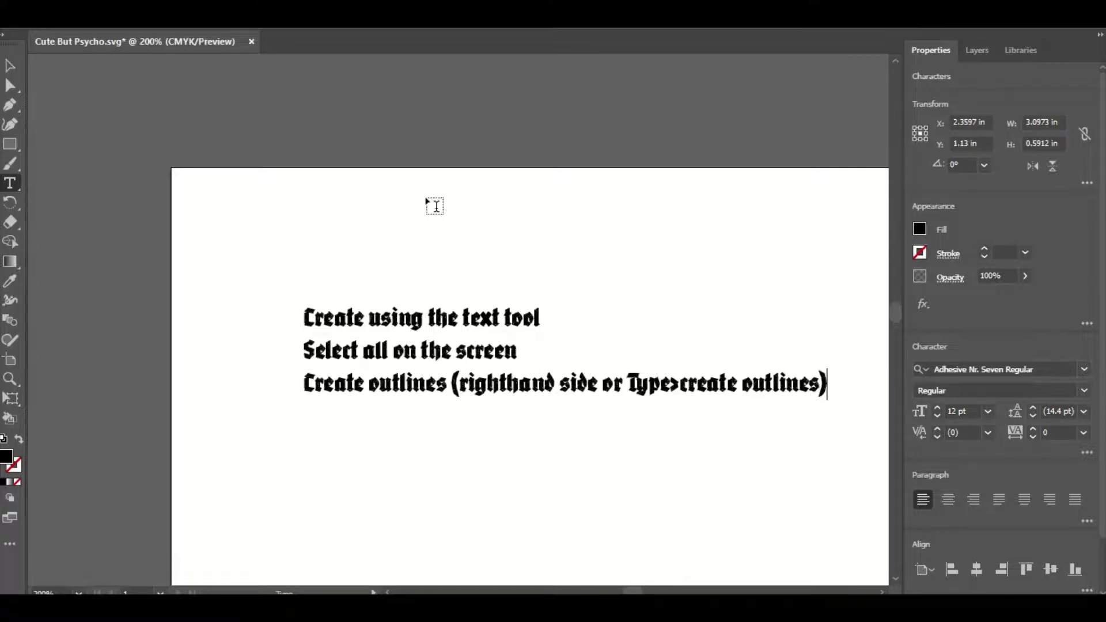
Add a fourth line to the notes reading "Pathfinder> unite"
{"action": "key", "text": "Return"}
{"action": "type", "text": "Path"}
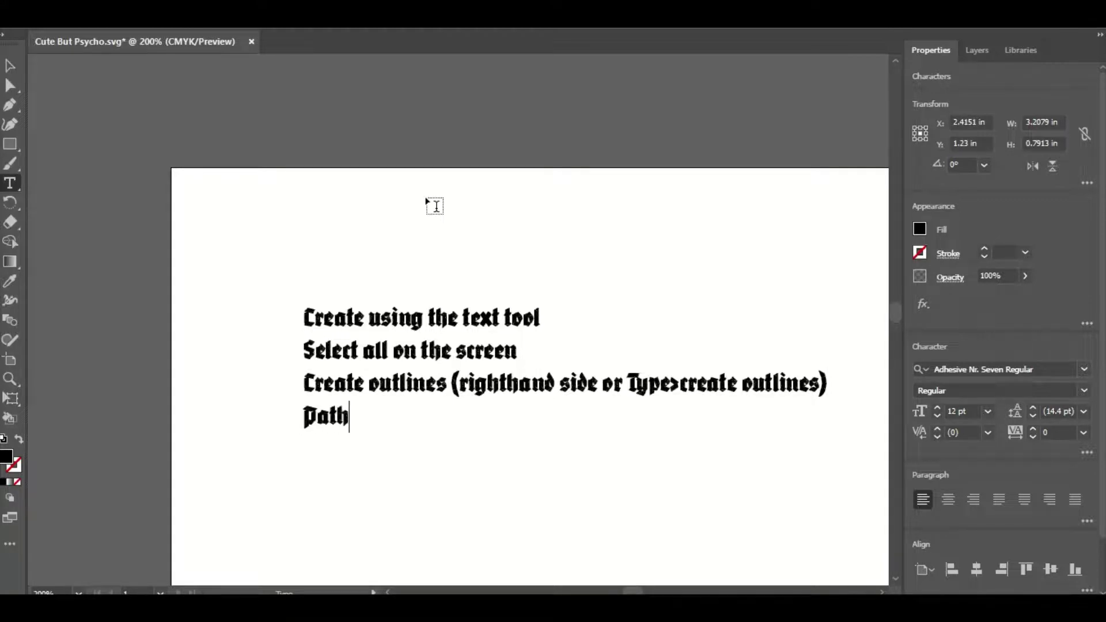
{"action": "type", "text": "finder"}
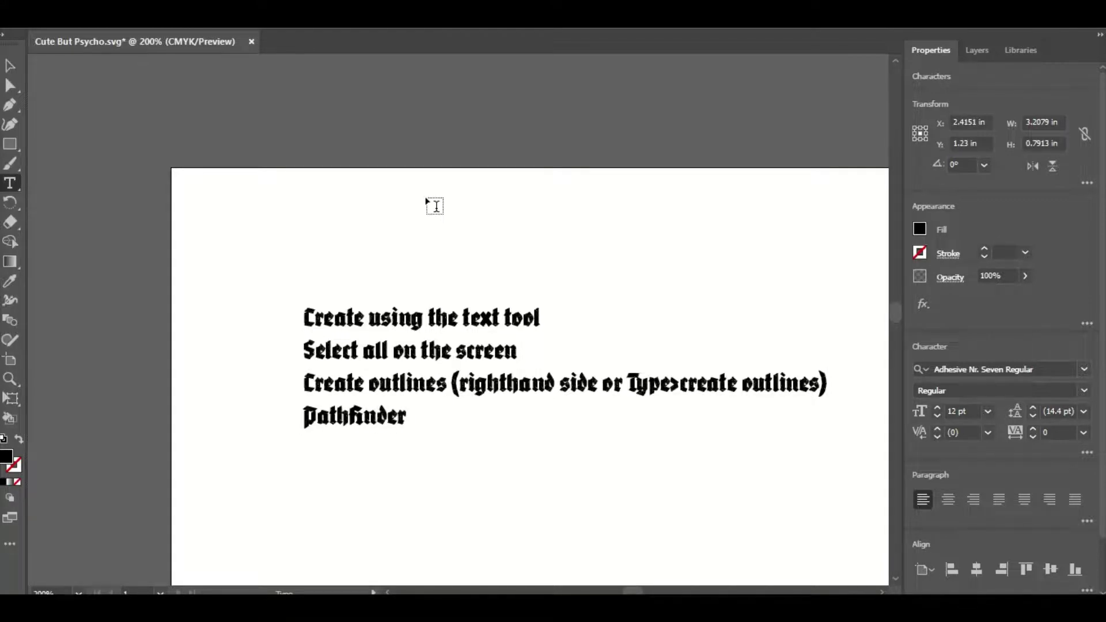
{"action": "type", "text": ","}
{"action": "key", "text": "BackSpace"}
{"action": "type", "text": "> unite"}
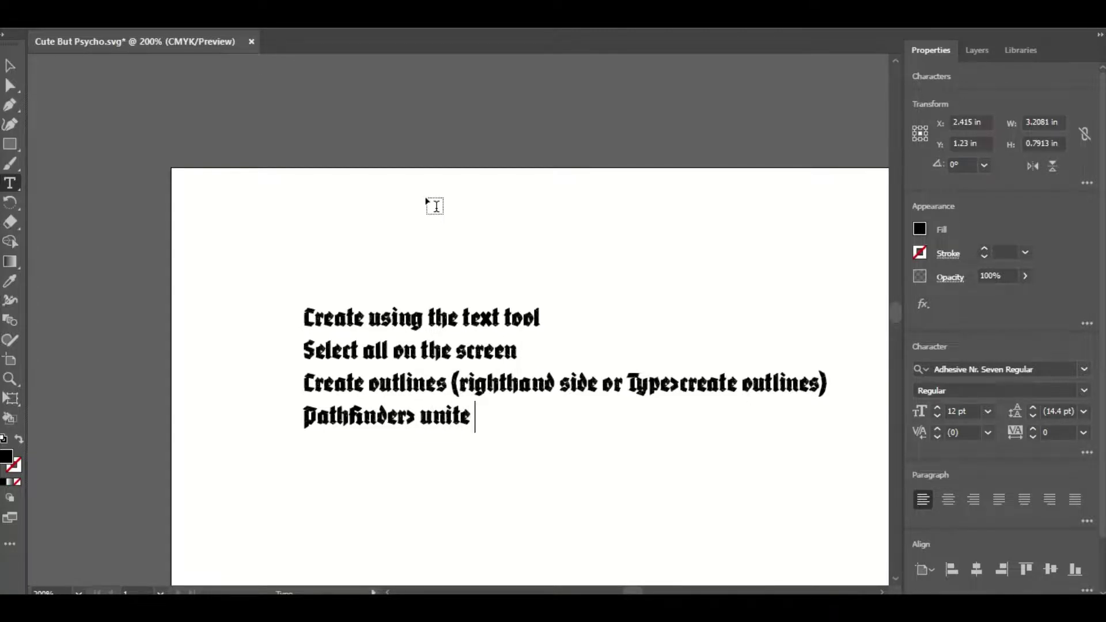
Add a fifth line to the notes reading "Object>compound path>make" and end it with a line break
{"action": "key", "text": "Return"}
{"action": "type", "text": "Object"}
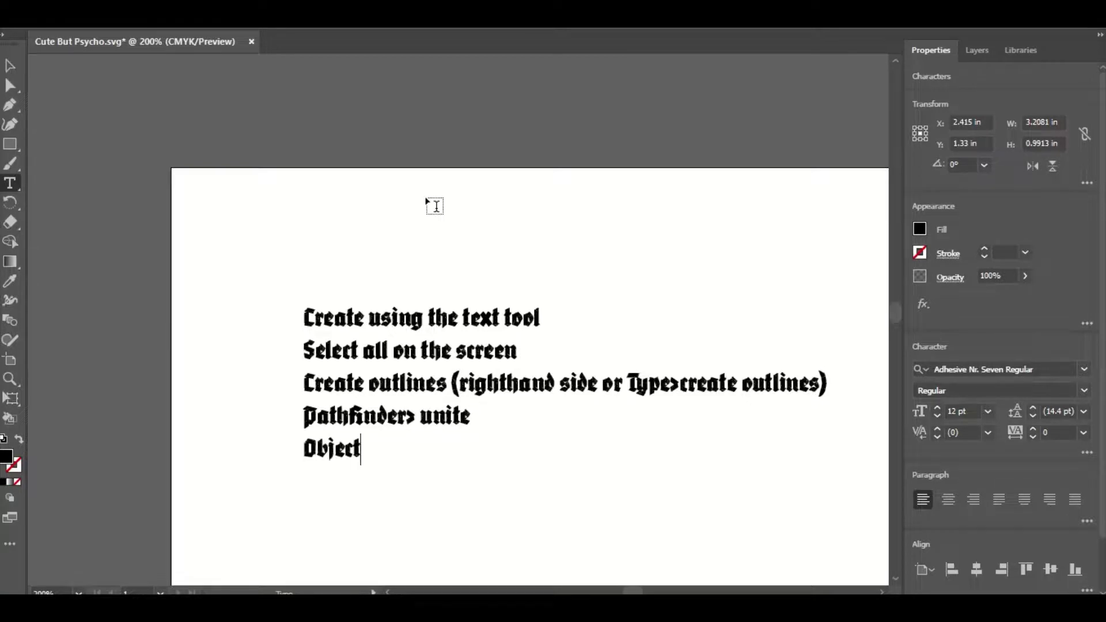
{"action": "type", "text": ">com"}
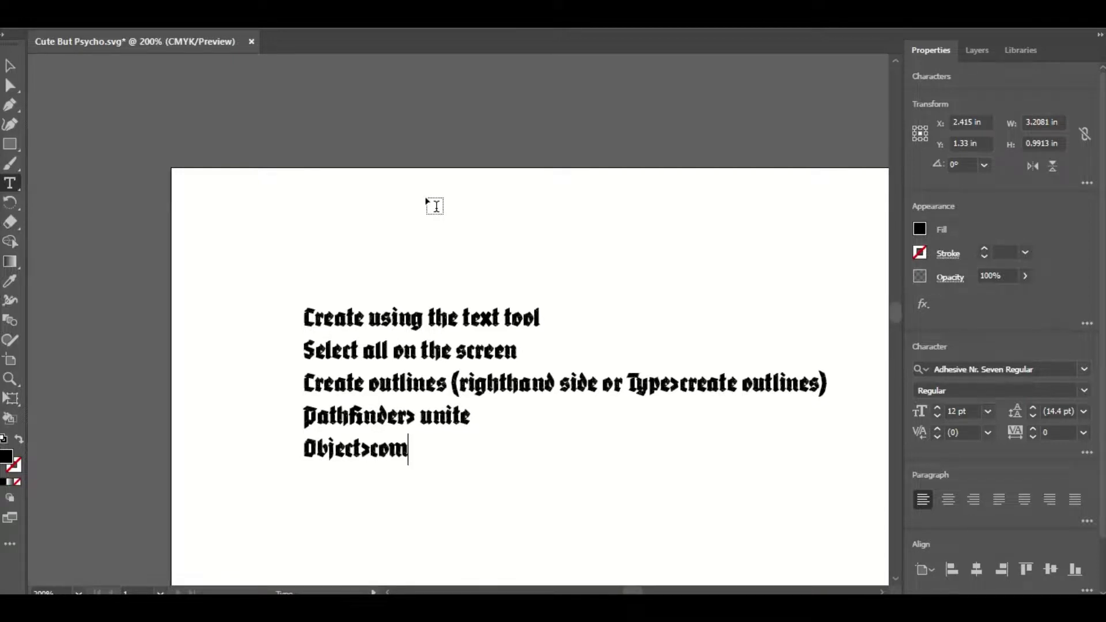
{"action": "type", "text": "pound path"}
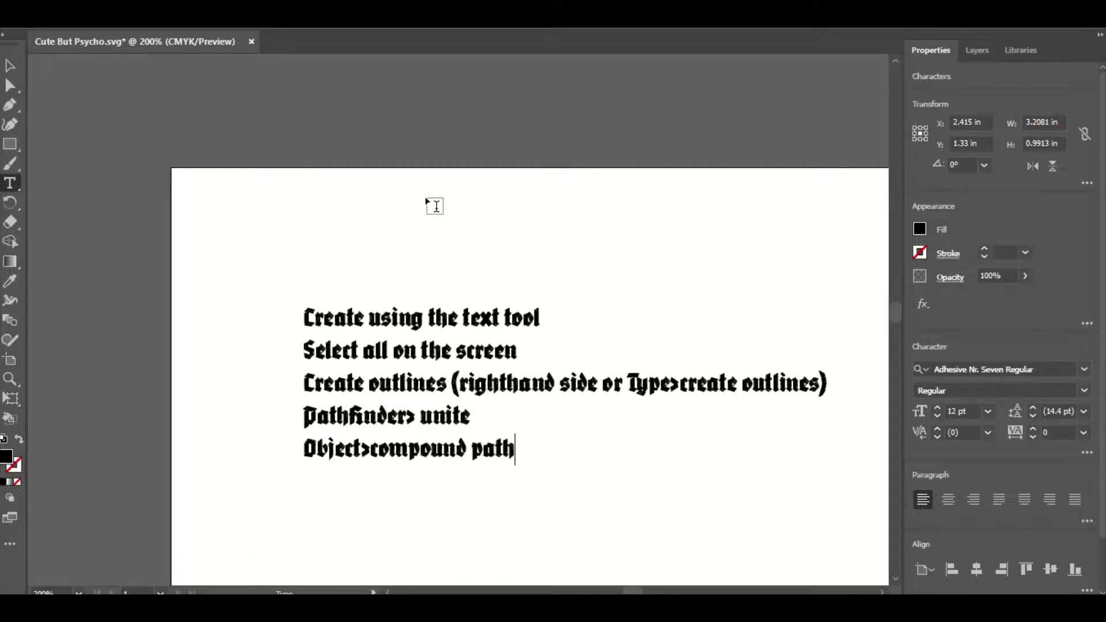
{"action": "type", "text": ">make"}
{"action": "key", "text": "Return"}
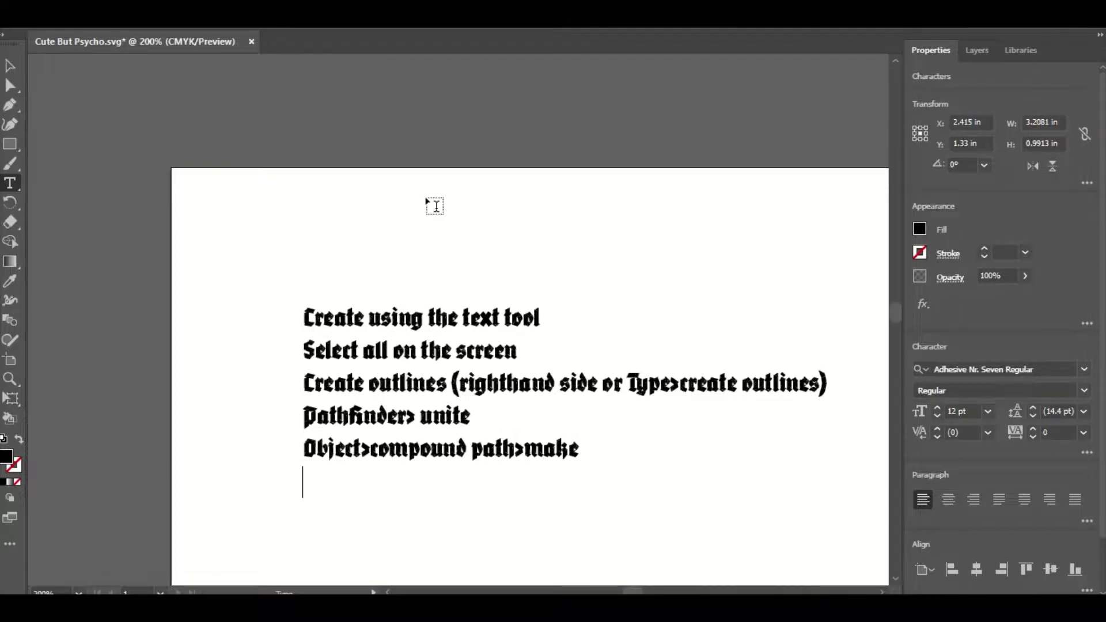
Enlarge the notes text block toward the artboard's upper-left corner and widen it to about 3.93 in by 1.76 in
{"action": "left_click", "coordinate": [10, 66]}
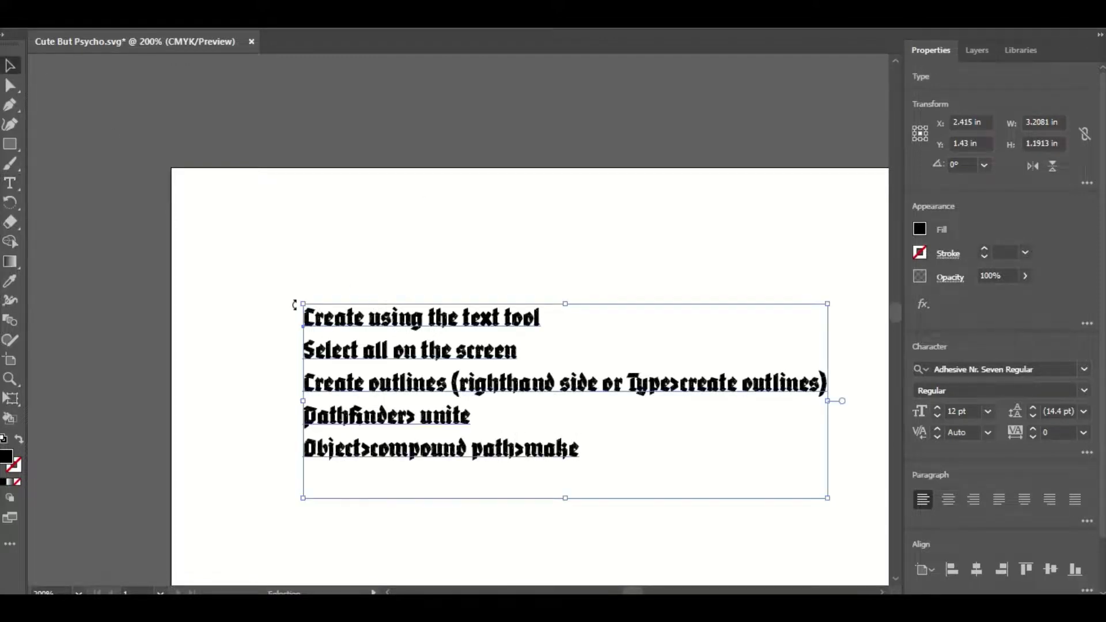
{"action": "left_click_drag", "start_coordinate": [305, 305], "coordinate": [209, 210]}
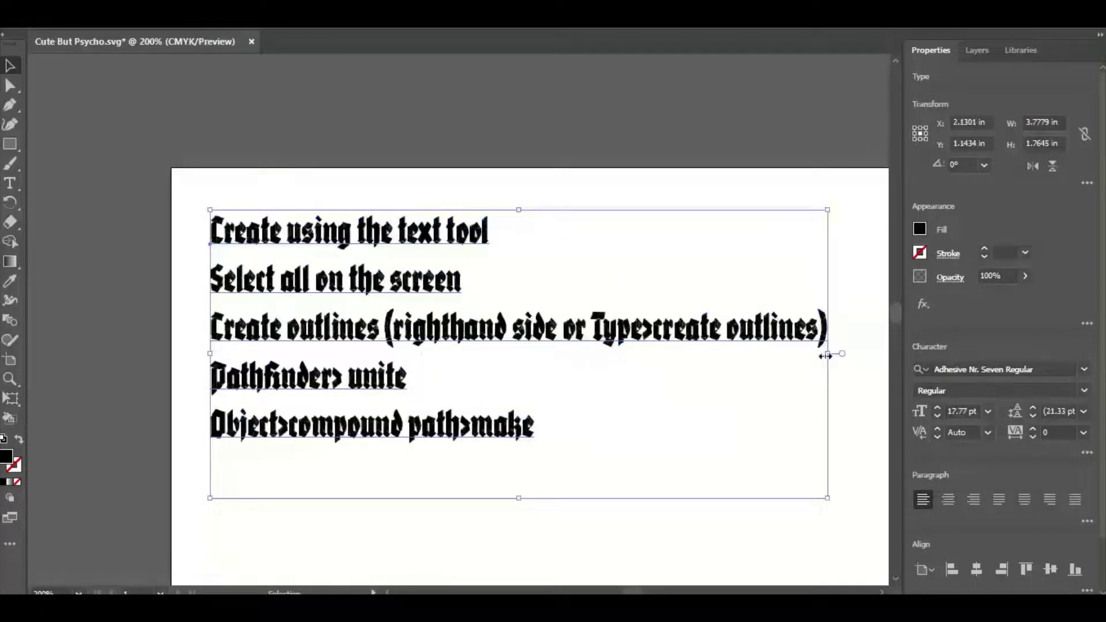
{"action": "left_click_drag", "start_coordinate": [828, 354], "coordinate": [852, 354]}
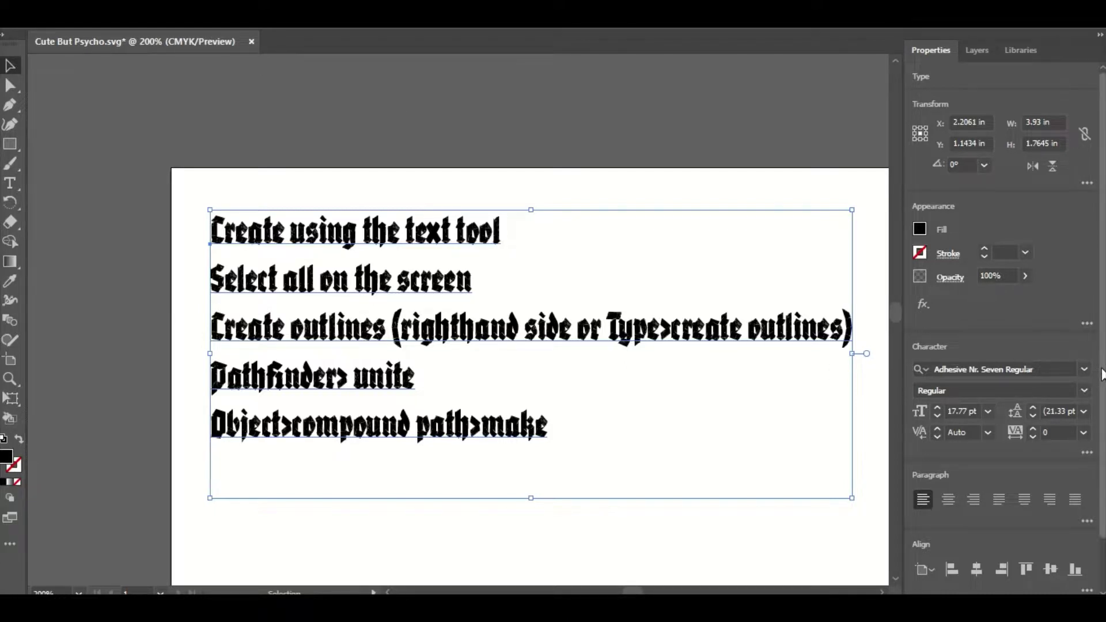
Convert the notes text to outlines and unite the resulting shapes with Pathfinder
{"action": "scroll", "coordinate": [1098, 461], "scroll_direction": "down", "scroll_amount": 2}
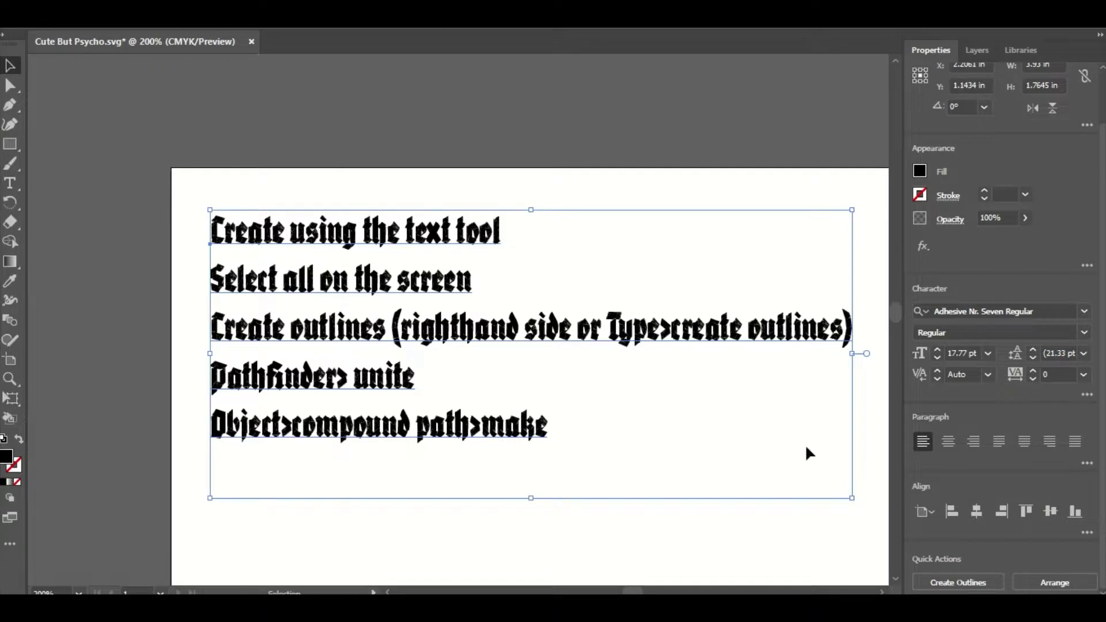
{"action": "left_click", "coordinate": [949, 583]}
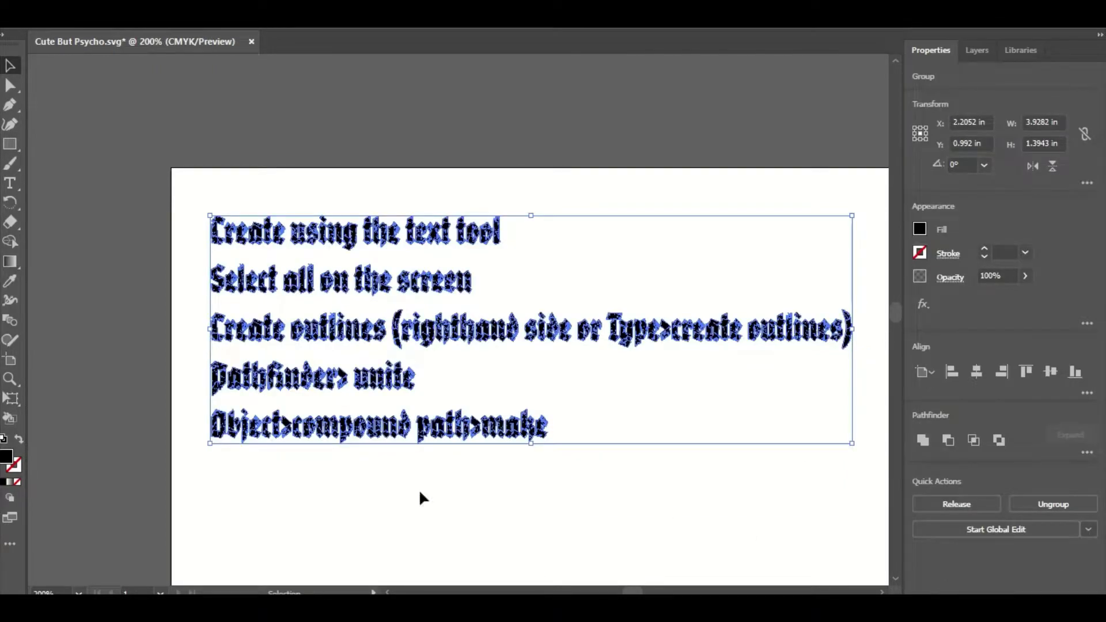
{"action": "left_click", "coordinate": [924, 439]}
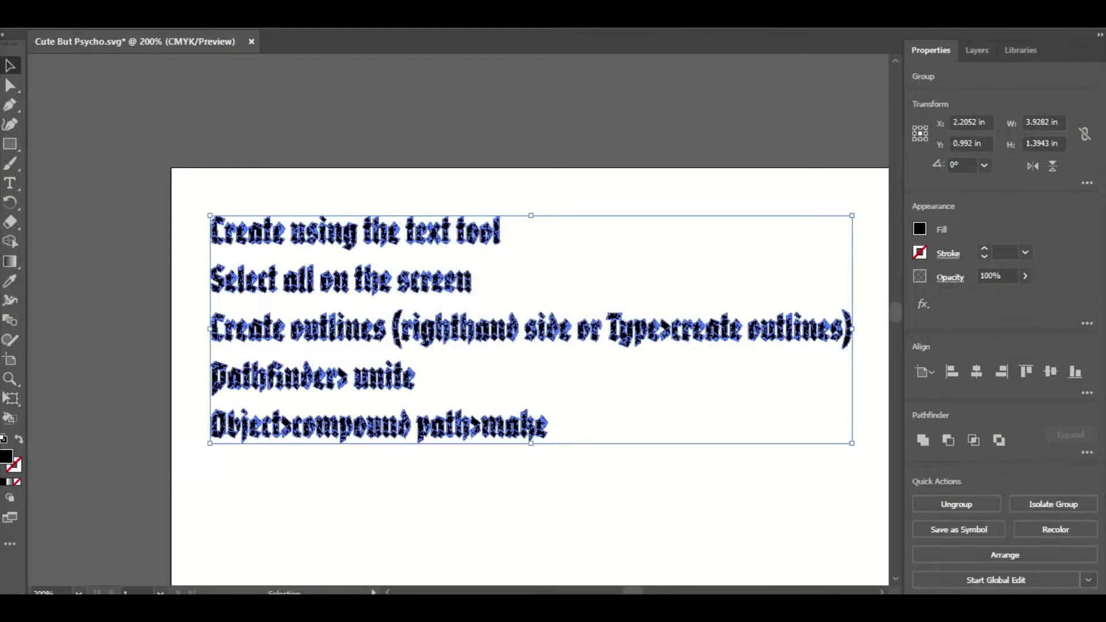
View the Compound Path options for the outlined notes, close them without applying any, and leave the artwork deselected
{"action": "key", "text": "alt+o"}
{"action": "mouse_move", "coordinate": [236, 531]}
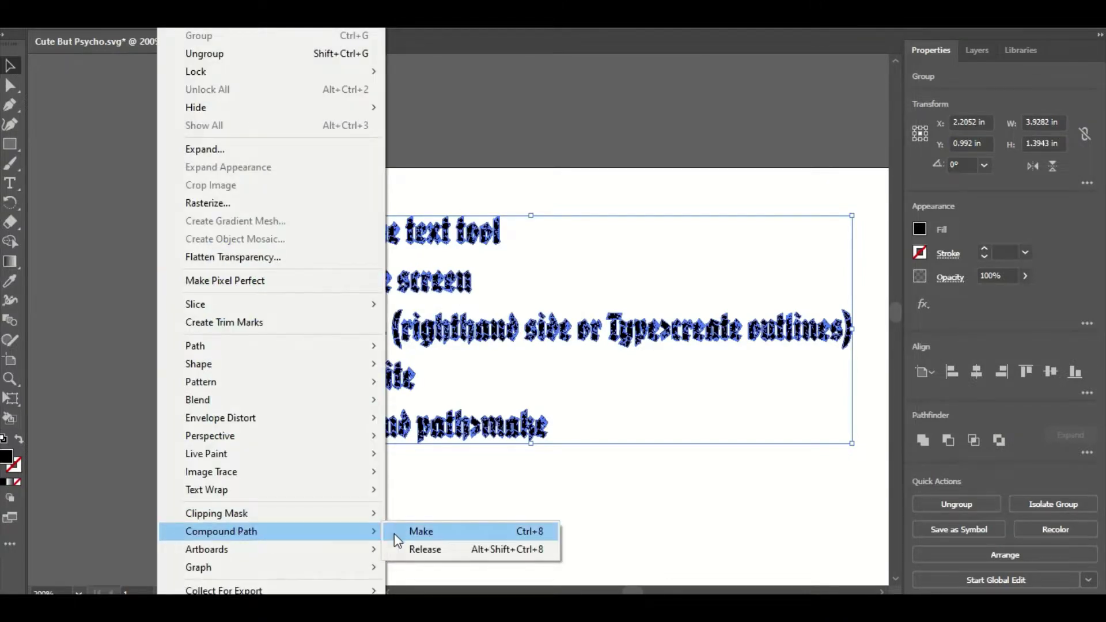
{"action": "left_click", "coordinate": [567, 509]}
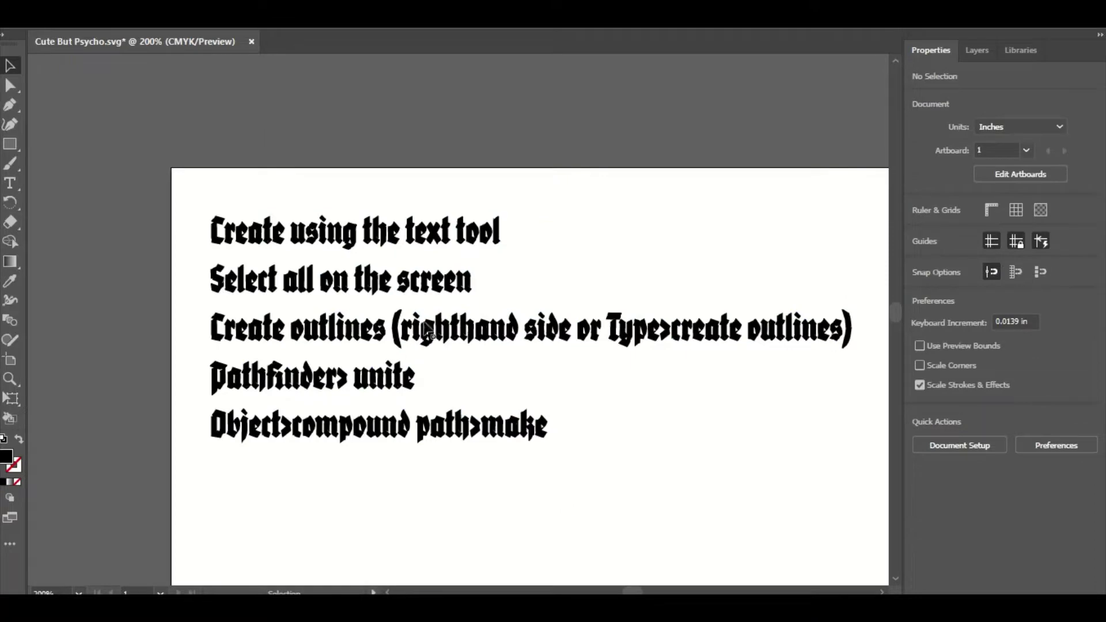
{"action": "left_click", "coordinate": [530, 404]}
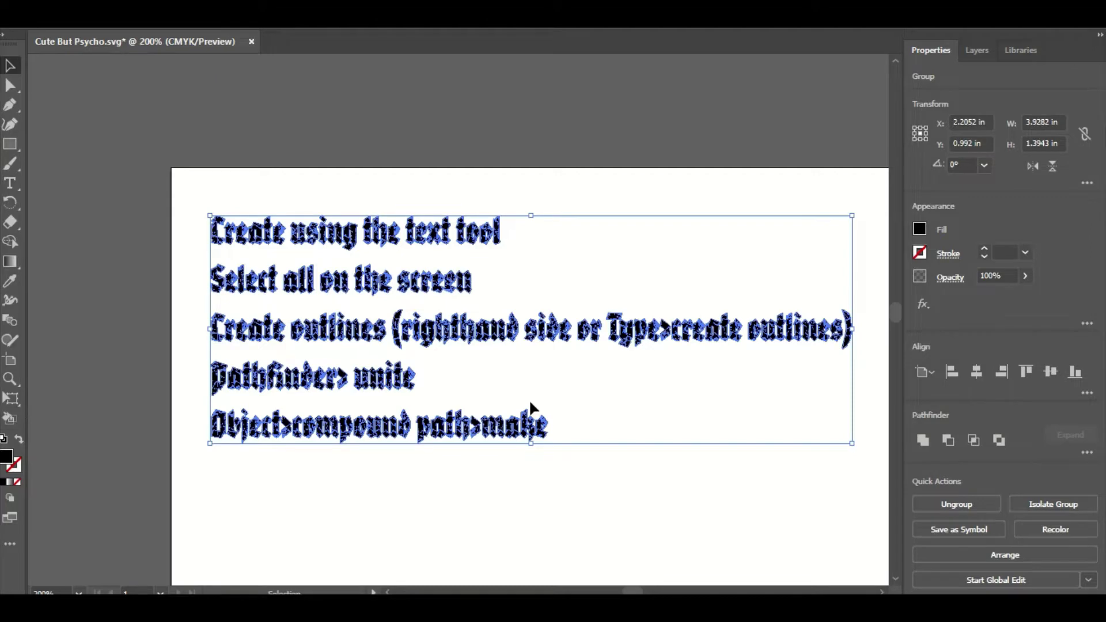
{"action": "left_click", "coordinate": [149, 305]}
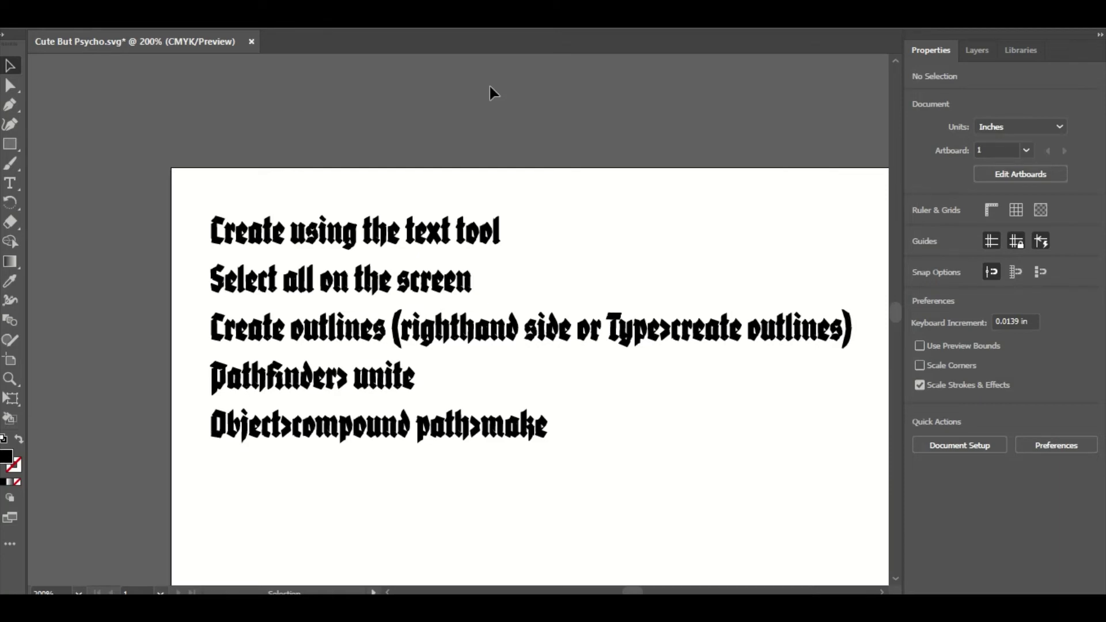
{"action": "mouse_move", "coordinate": [470, 35]}
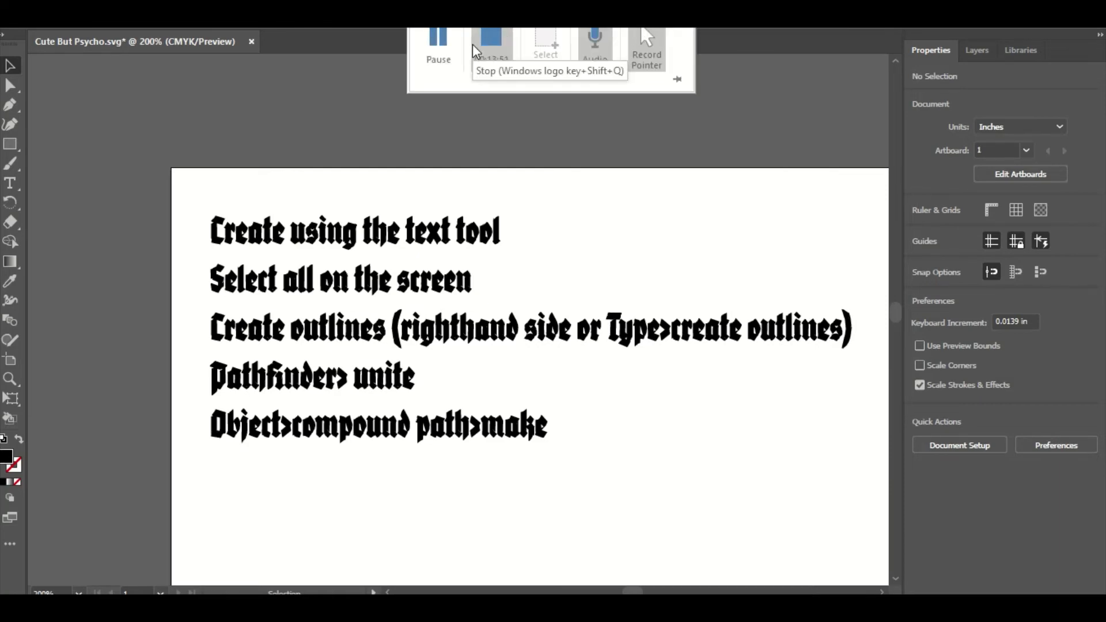
{"action": "left_click", "coordinate": [499, 44]}
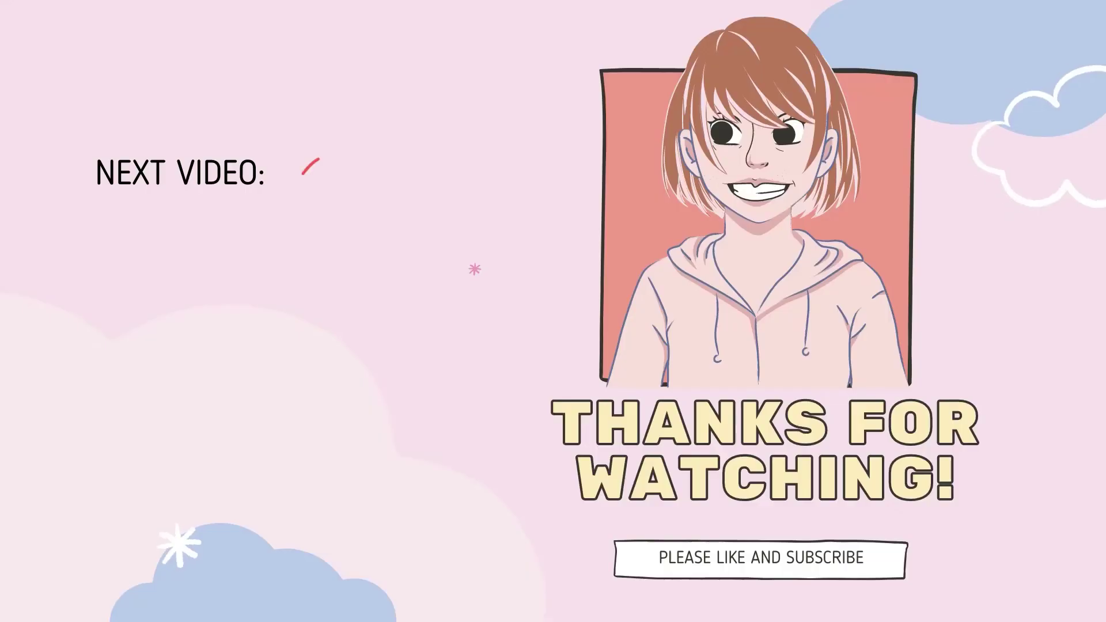